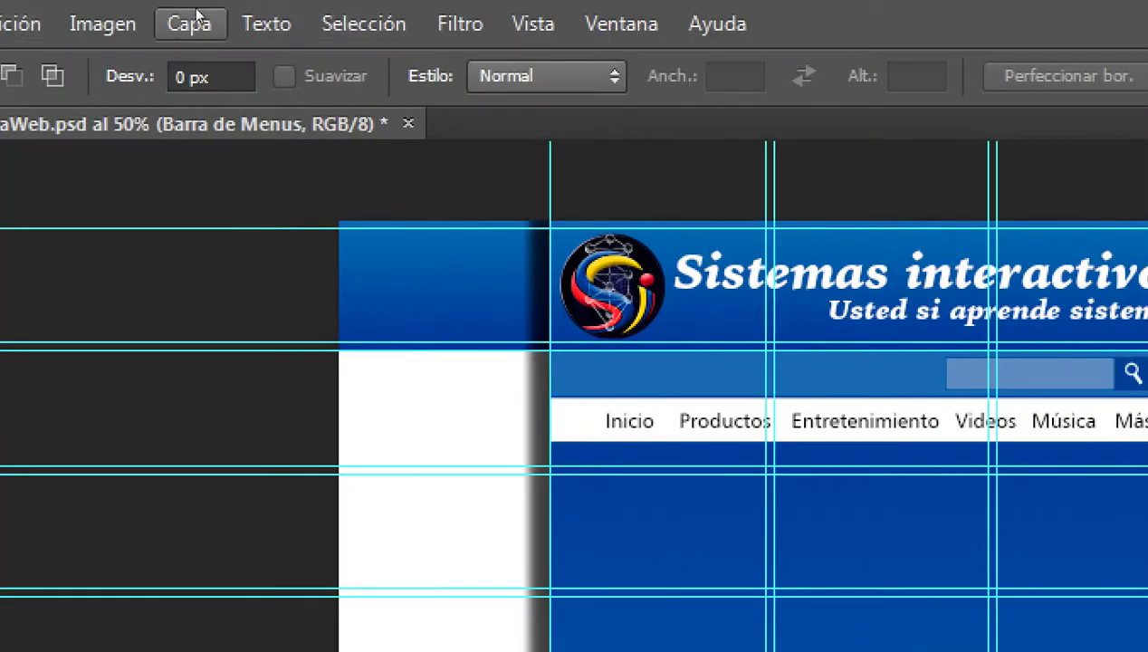
Start a new layer group above Barra de Menus and name it Cuerpo
left_click(192, 23)
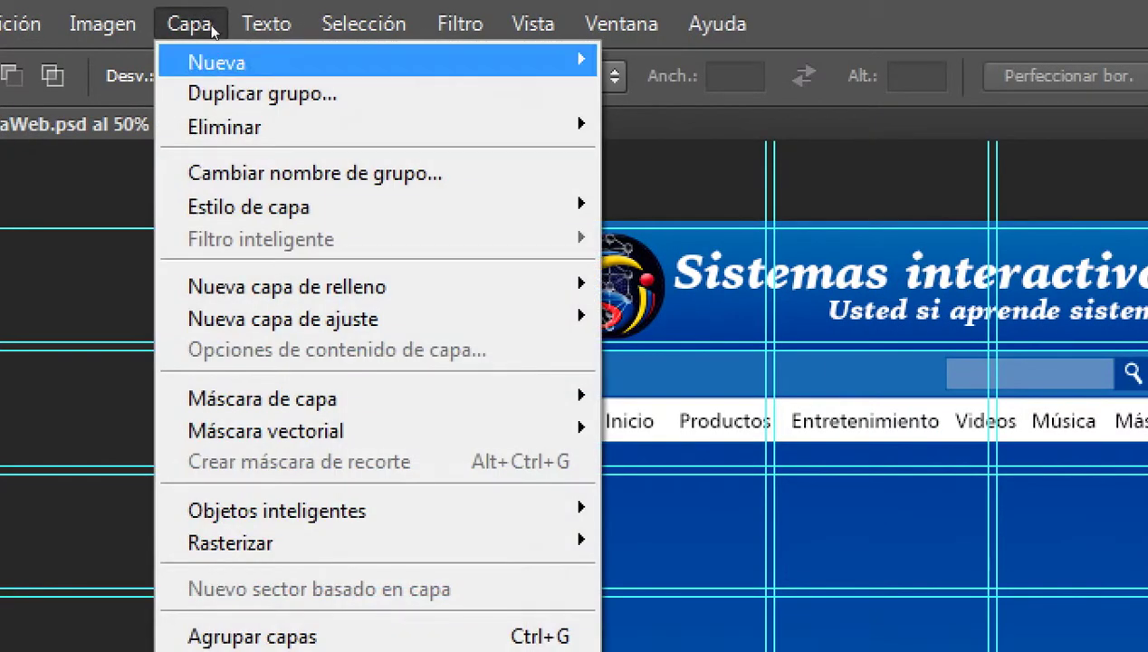
key("Right")
key("Down")
key("Down")
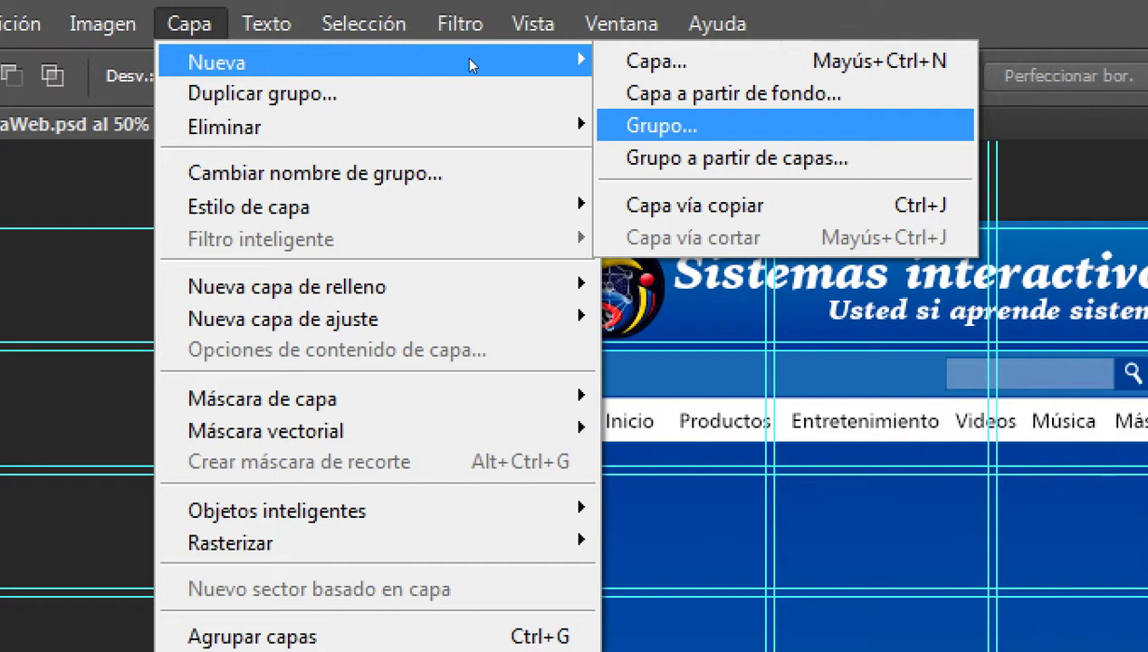
key("Return")
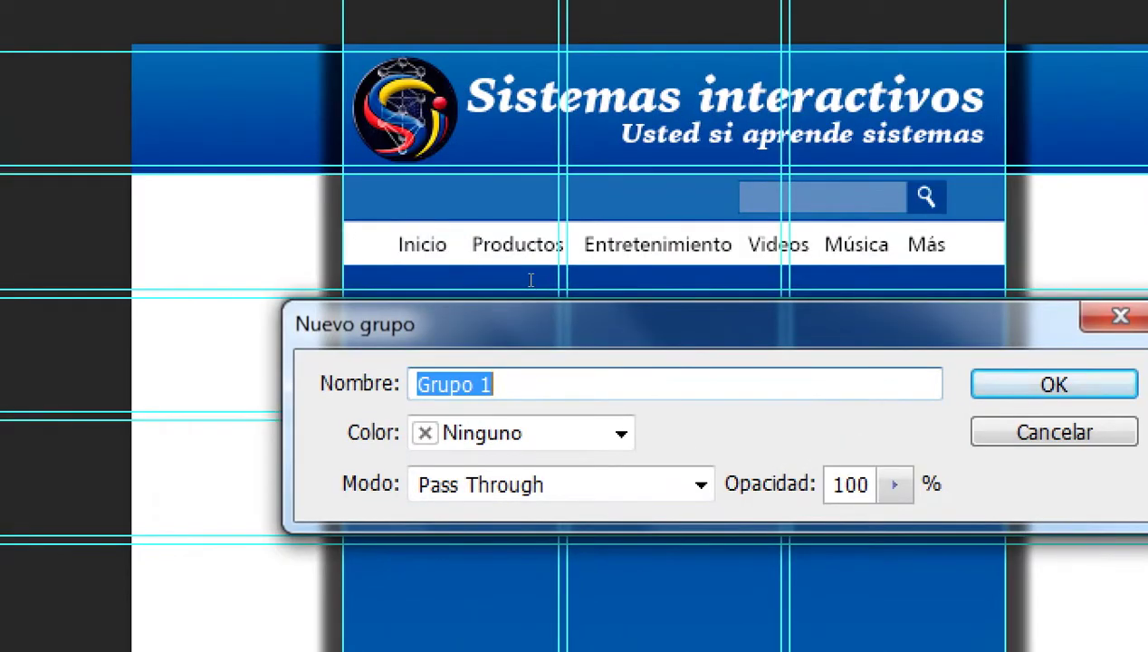
type("C")
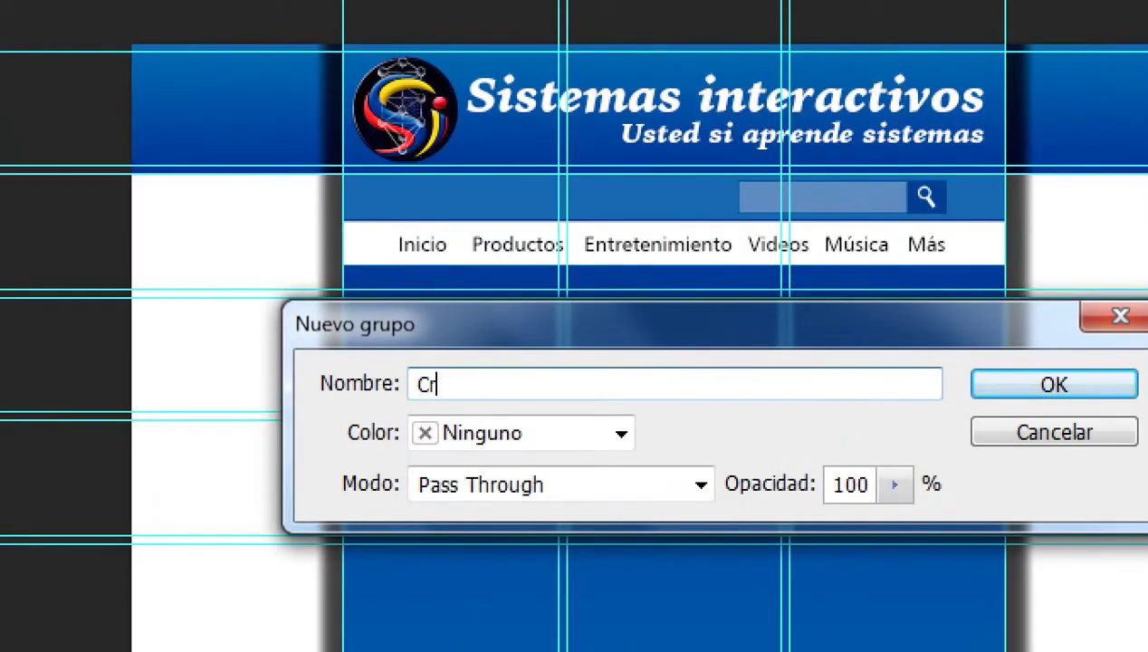
type("uerpo")
Assign the Amarillo colour label to the Cuerpo group and create it with Pass Through mode
key("Tab")
key("alt+Down")
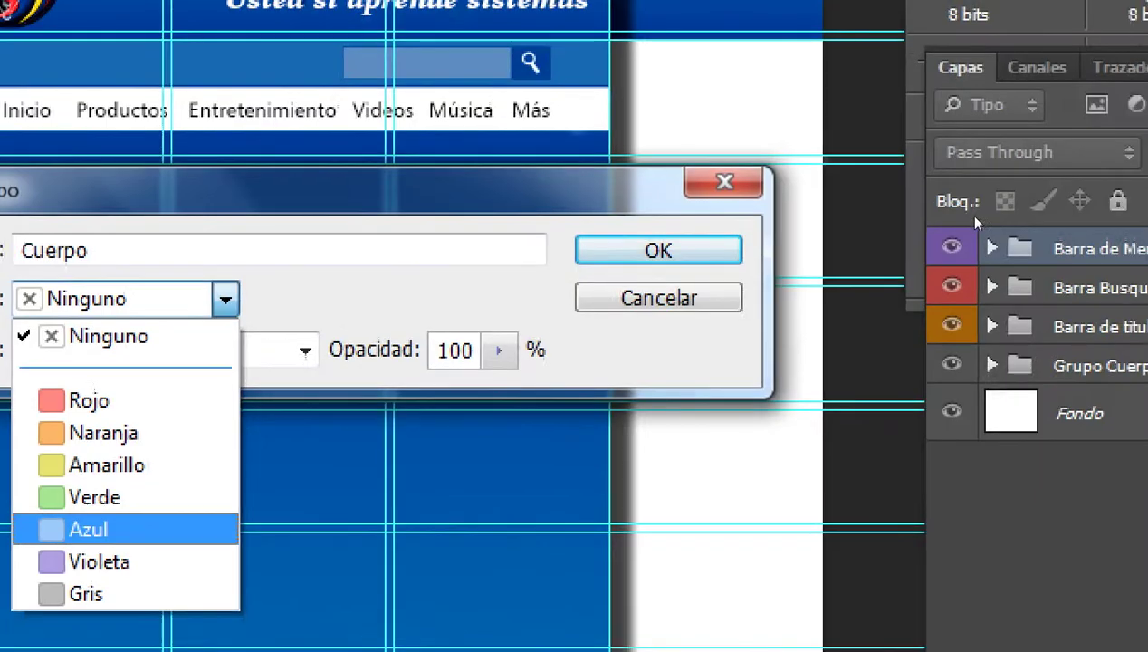
key("Down")
key("Down")
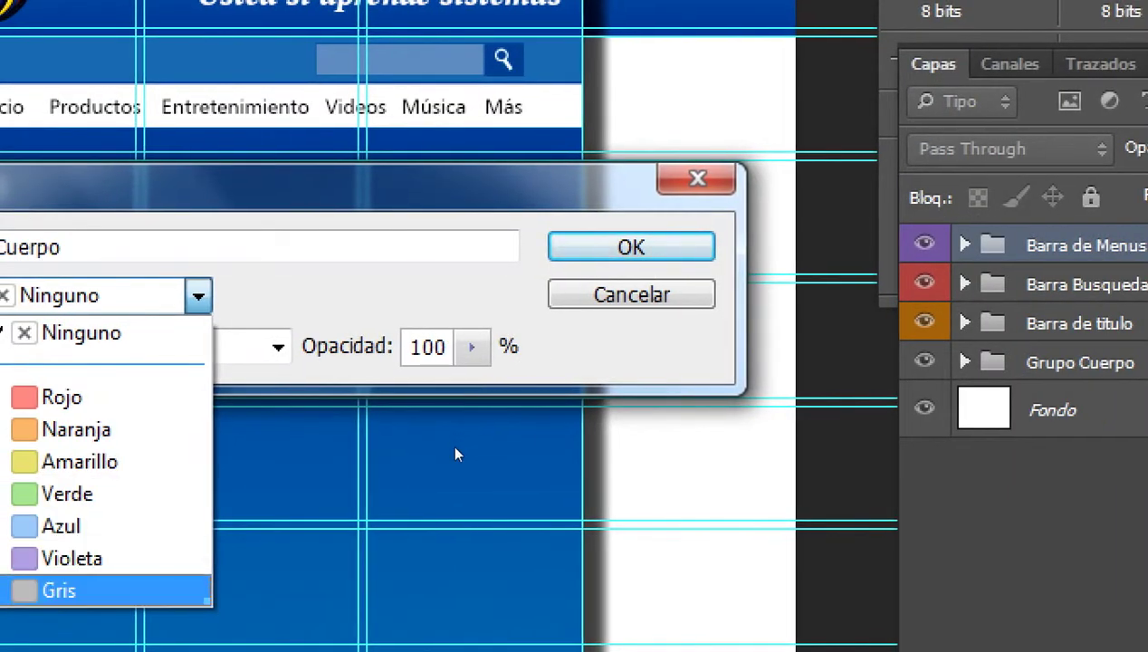
key("Up")
key("Up")
key("Up")
key("Up")
key("Up")
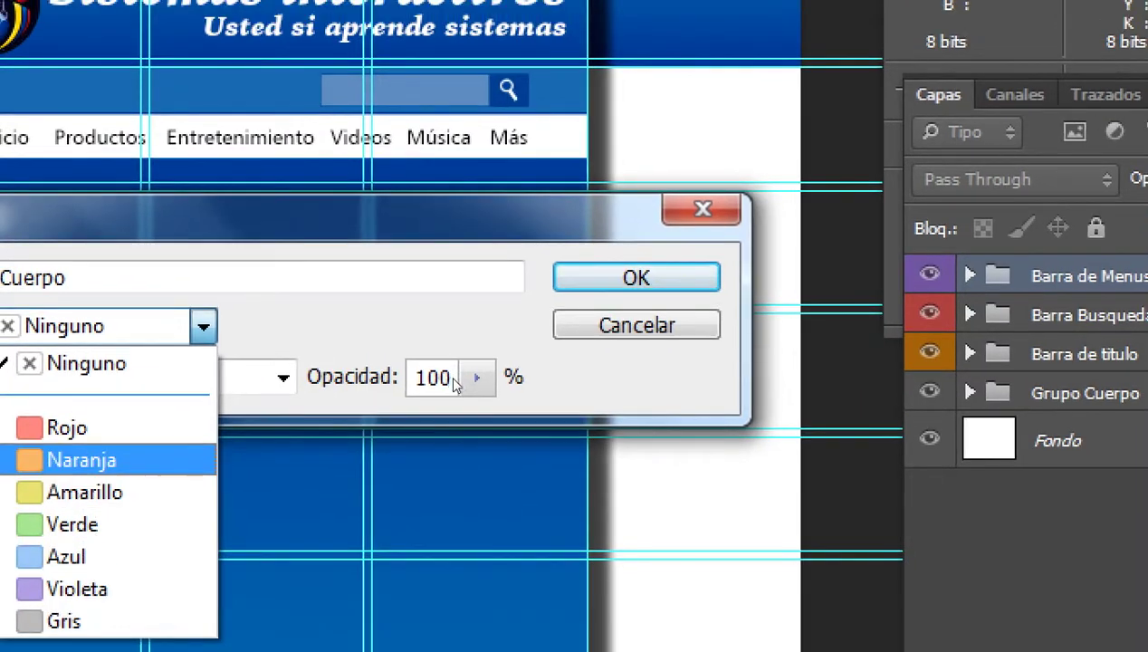
key("Down")
key("Return")
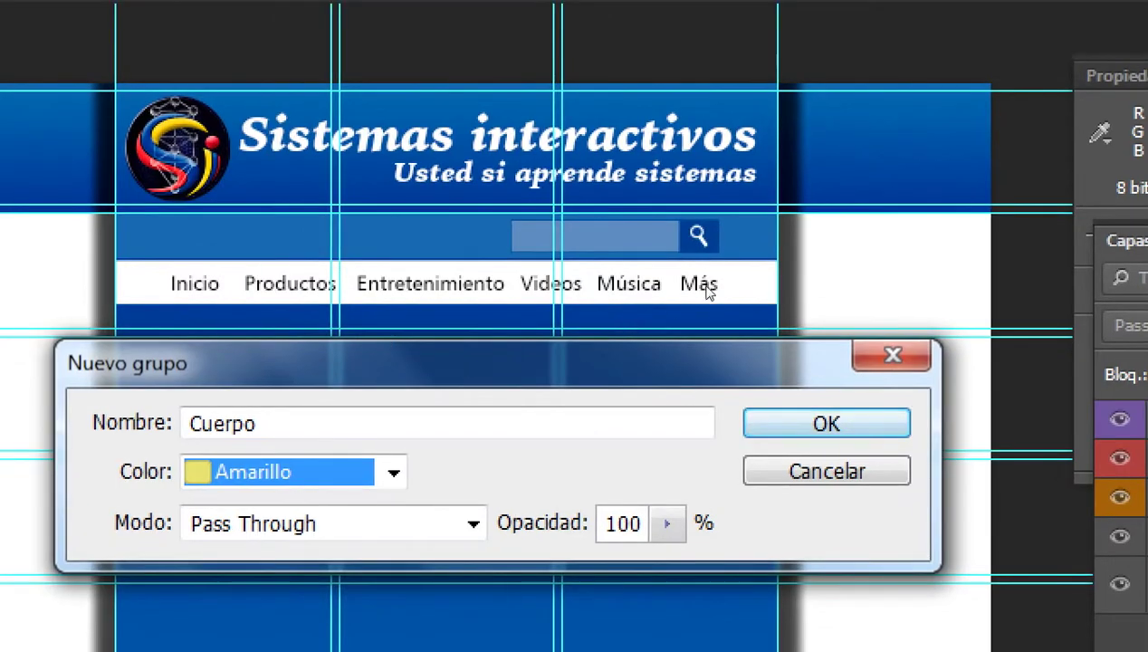
key("Return")
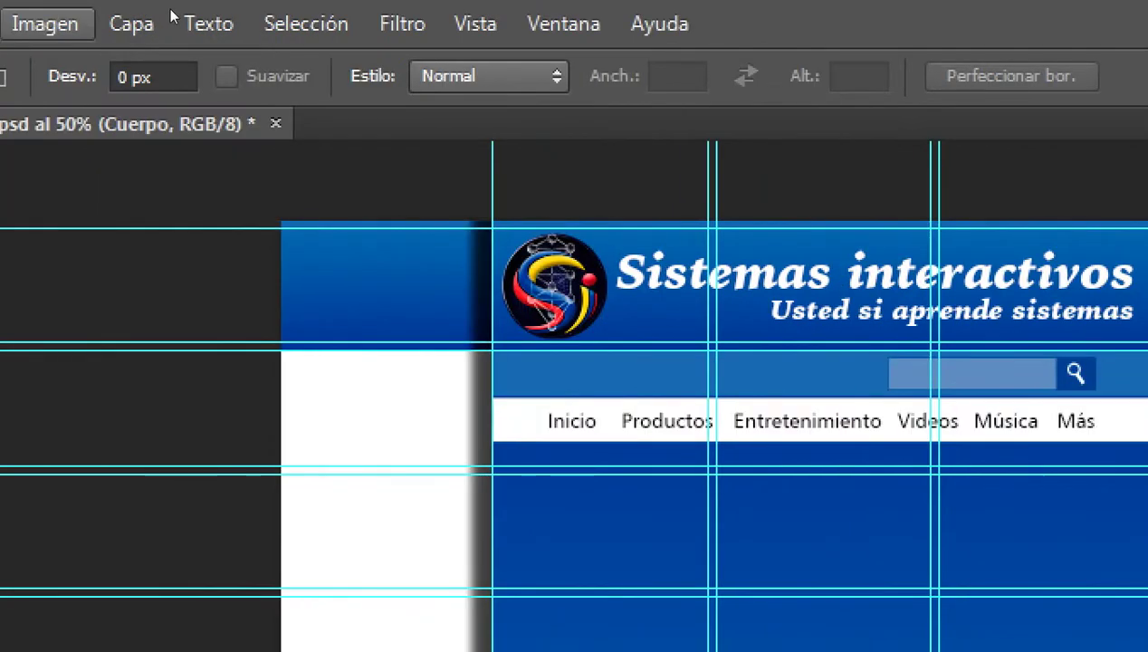
Create another layer group named Publicidad with the Azul colour label and Pass Through mode
left_click(134, 24)
mouse_move(416, 62)
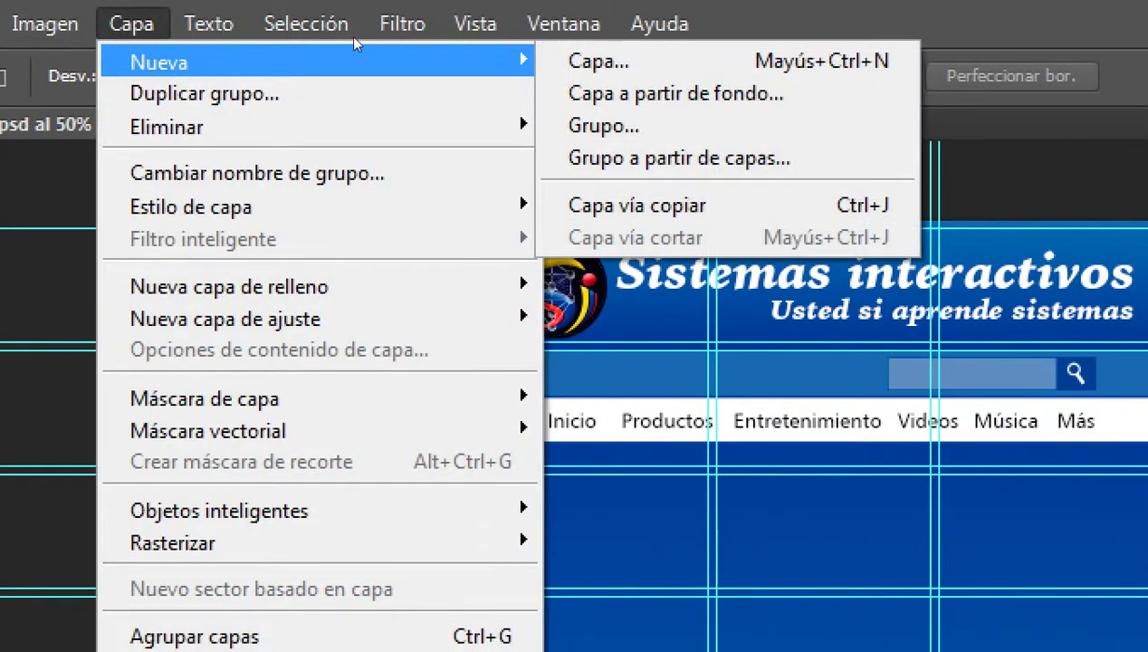
left_click(603, 126)
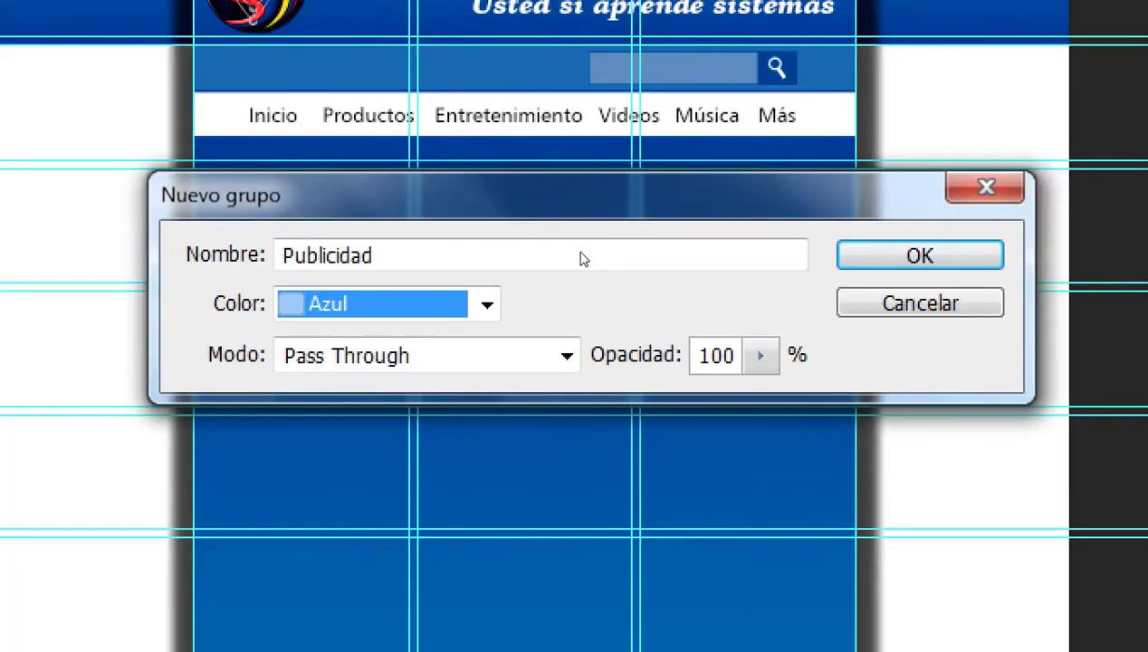
left_click(920, 255)
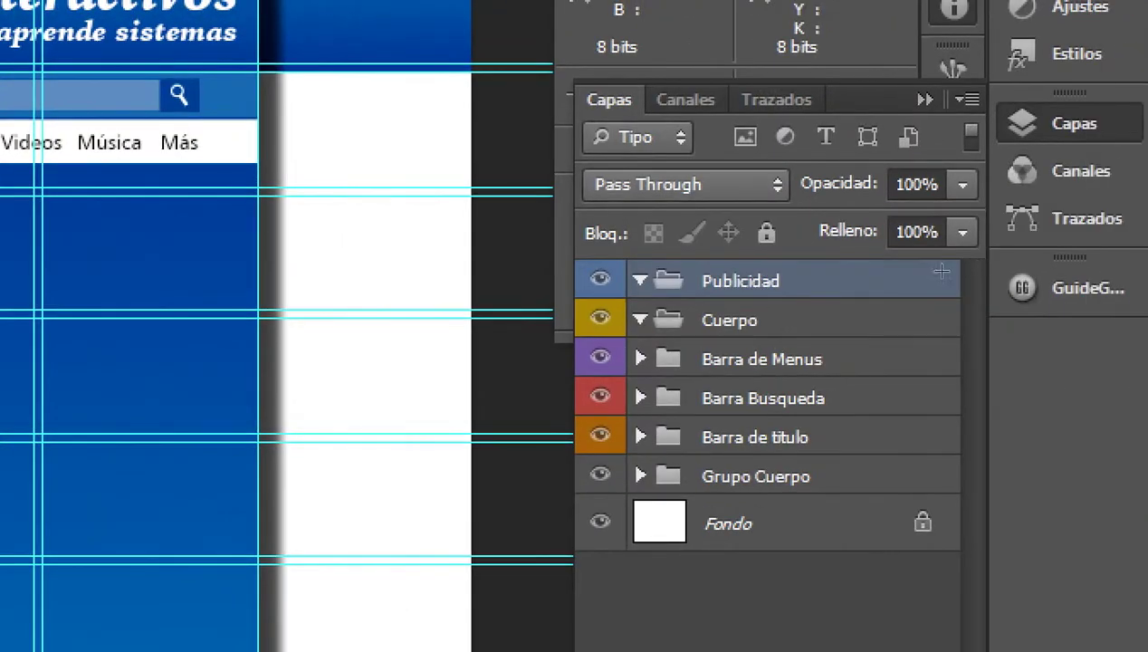
Nest the Publicidad group inside the Cuerpo group
left_click(937, 306)
left_click(952, 270)
left_click(937, 304)
left_click(941, 276)
left_click_drag(946, 278, 954, 301)
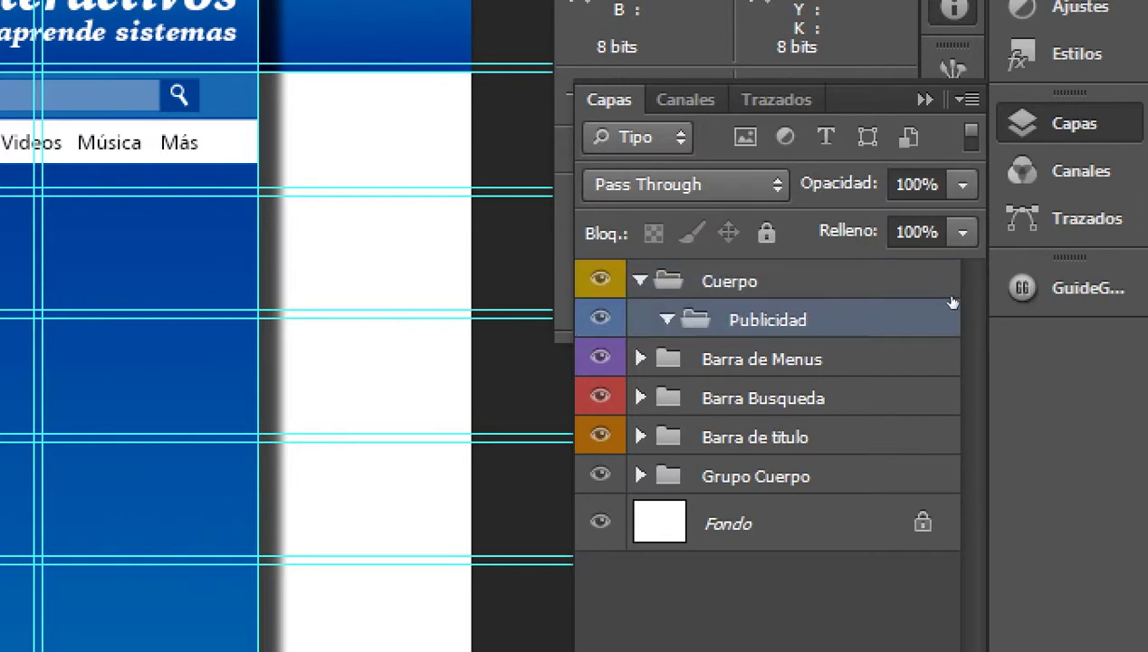
left_click(896, 284)
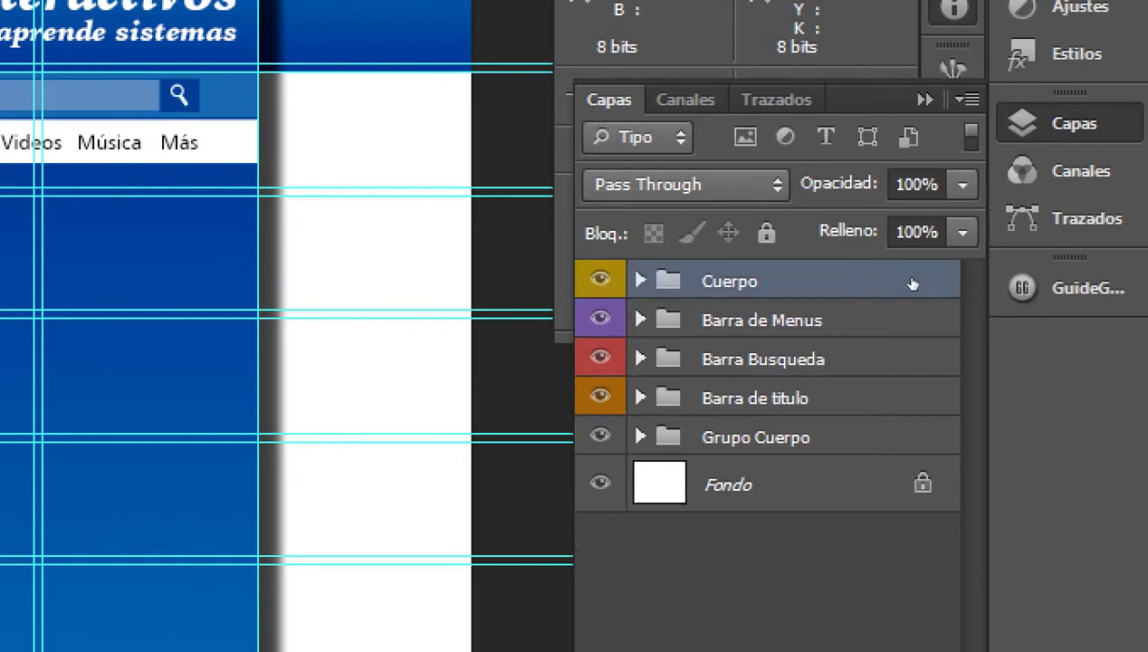
left_click(951, 306)
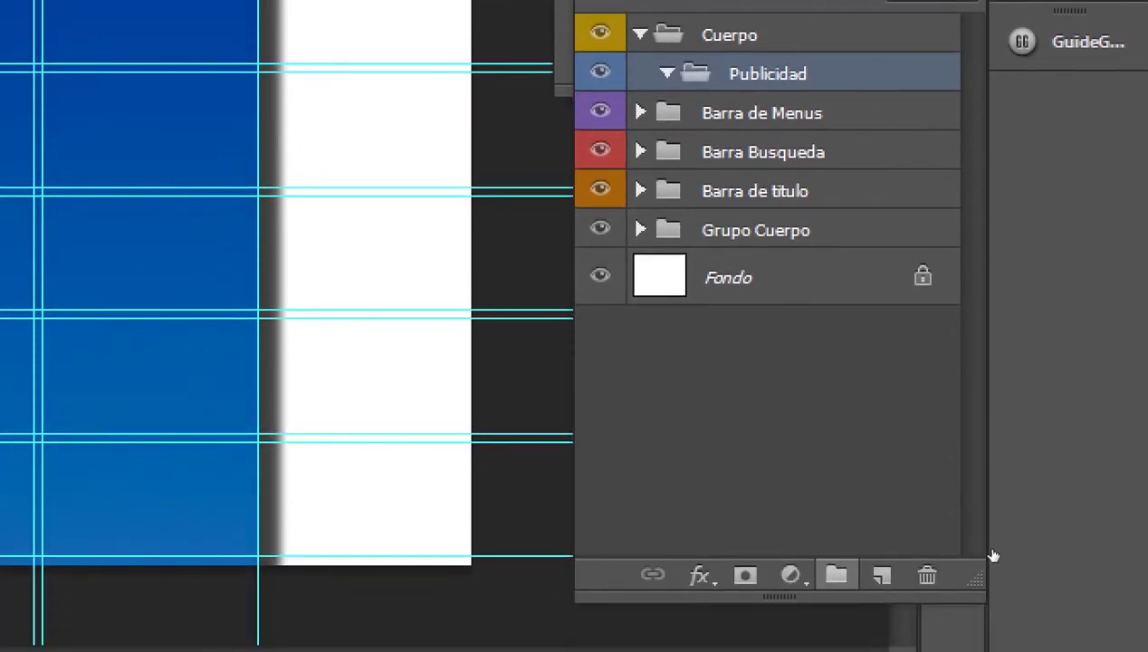
Add a new empty layer inside the Publicidad group and name it Fondo_Publicidad
key("ctrl+shift+alt+n")
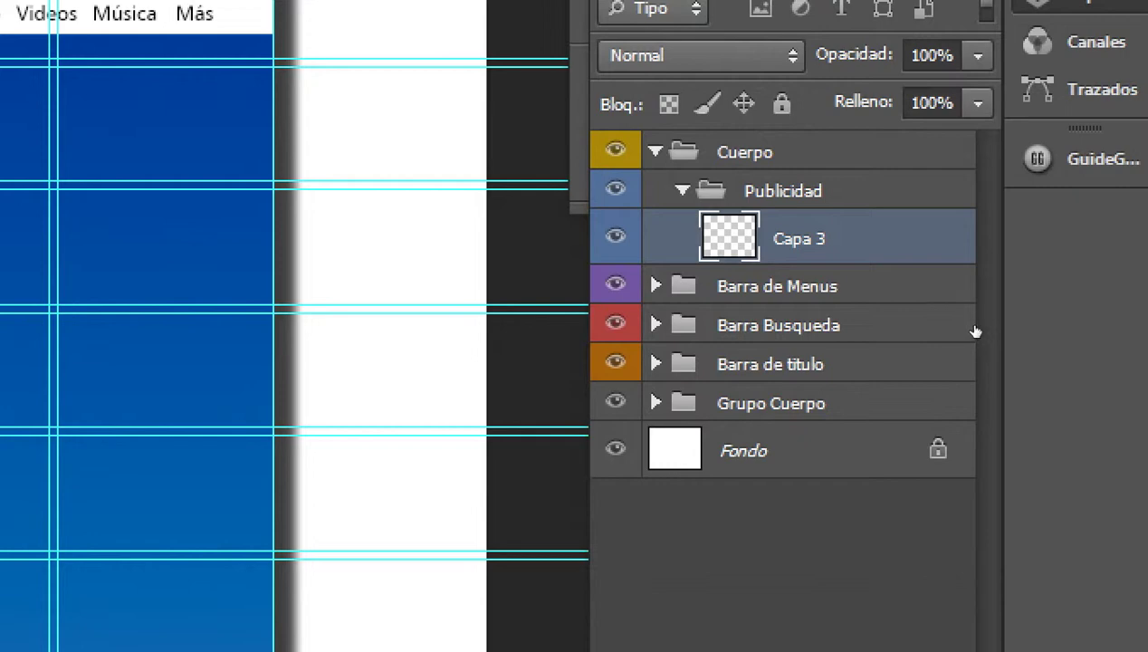
key("Return")
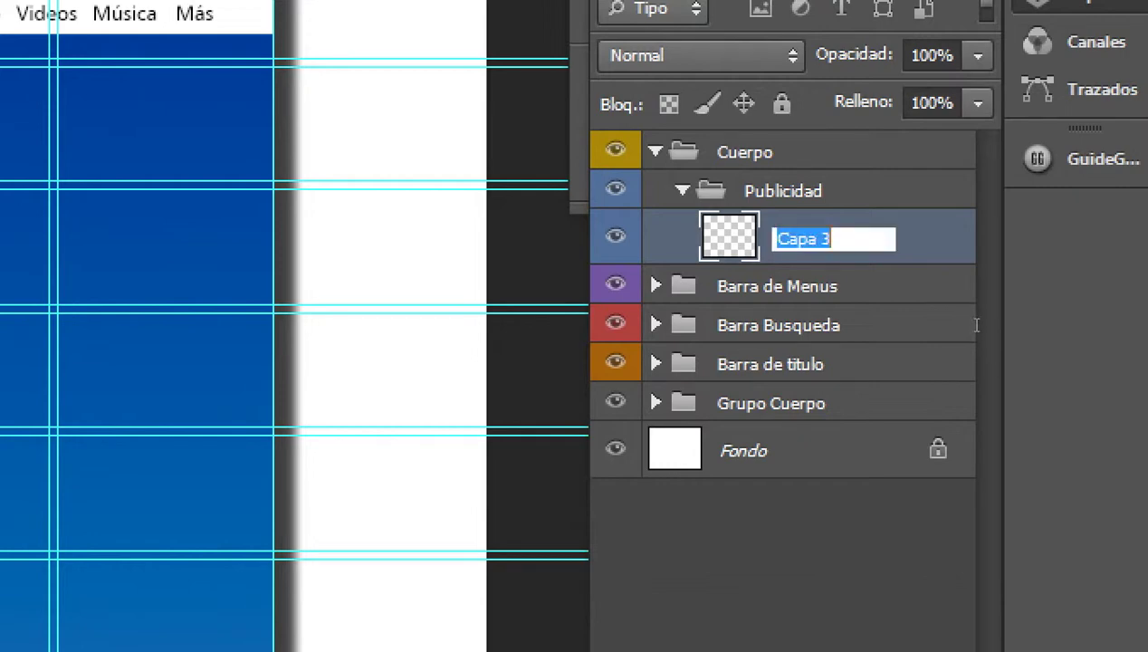
type("F")
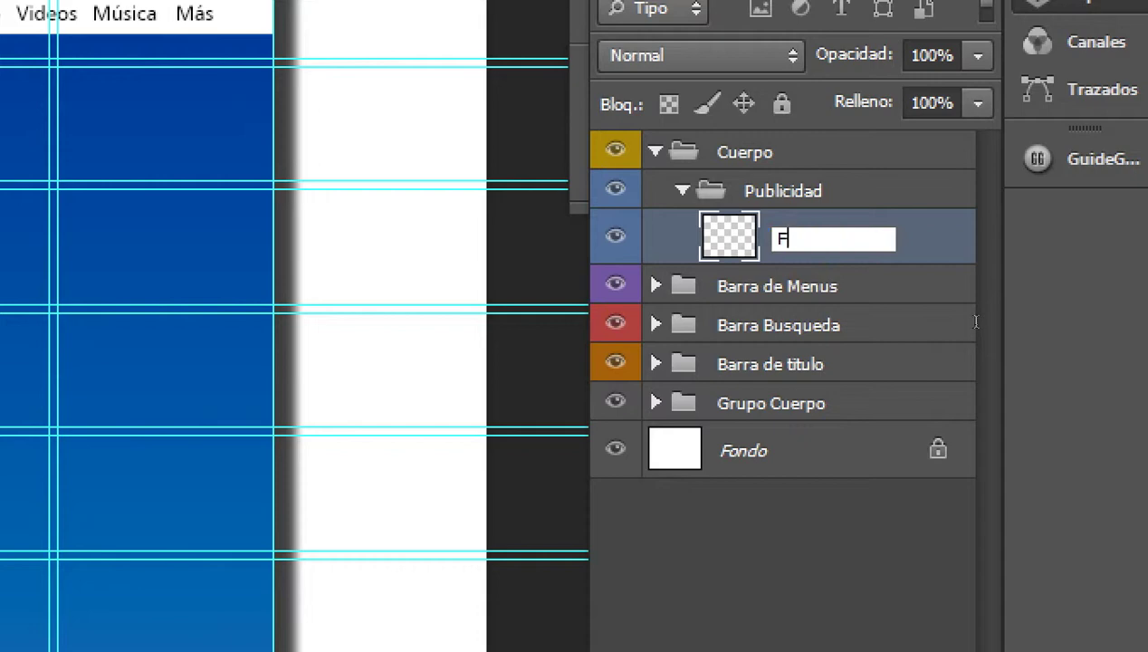
type("onsd")
type("ondo_Publicidad")
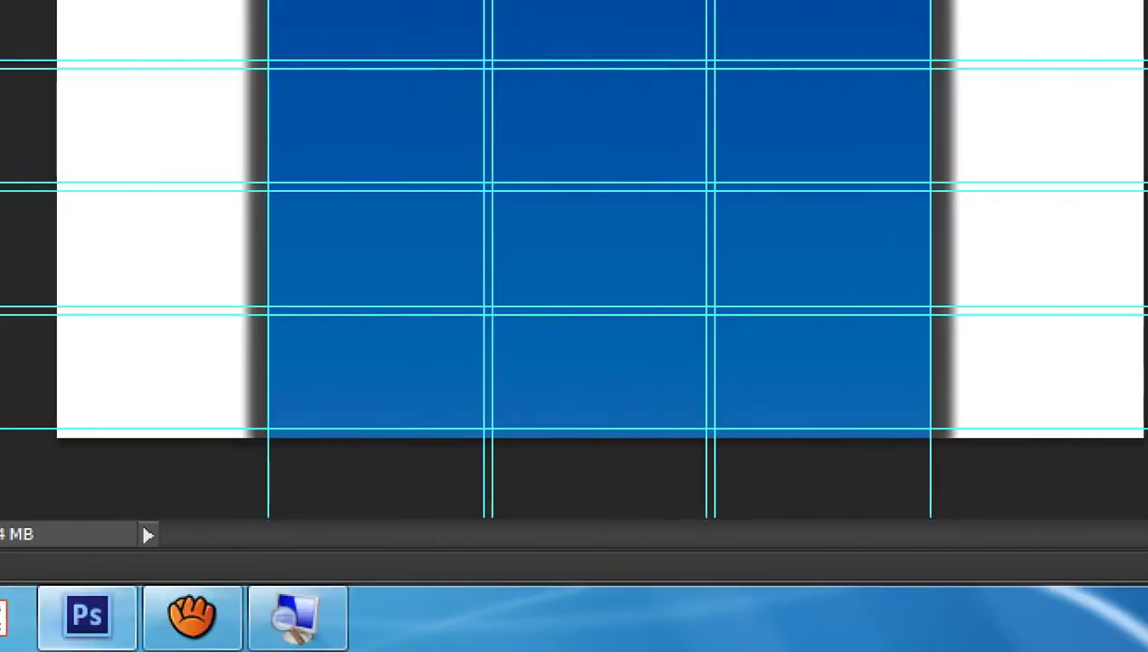
left_click(192, 616)
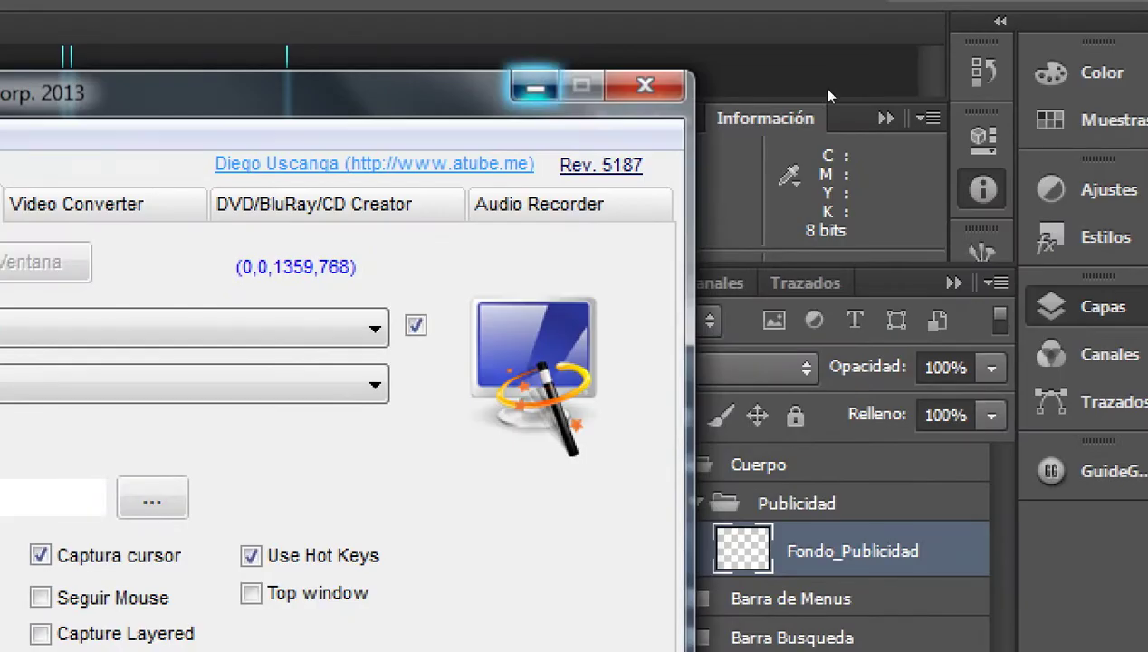
left_click(536, 87)
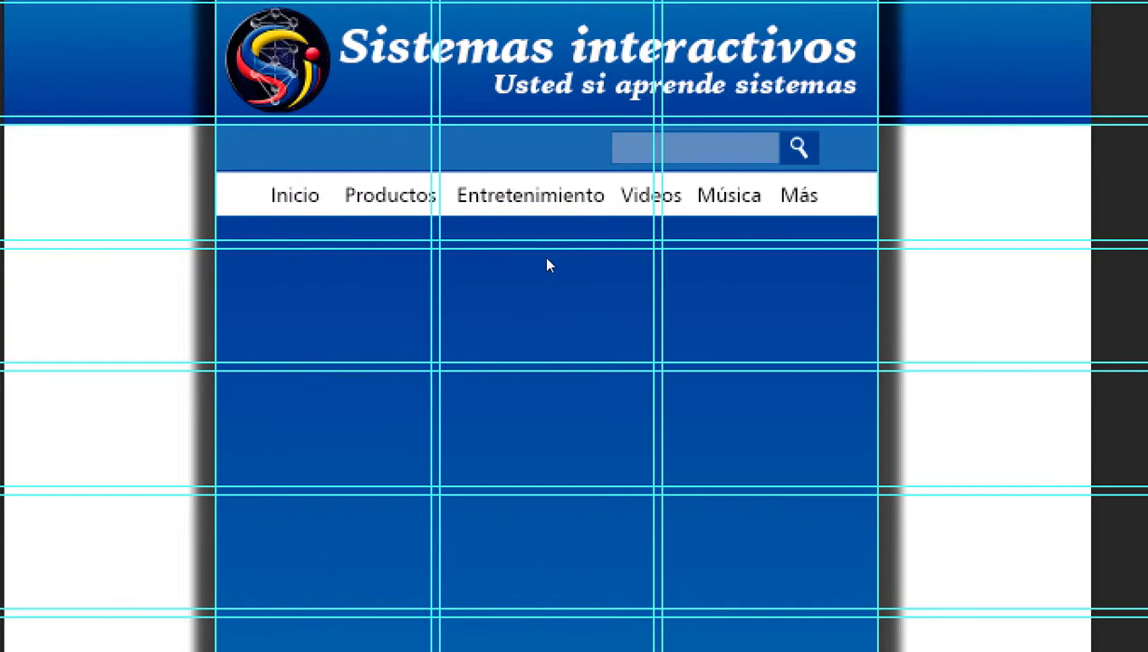
key("super")
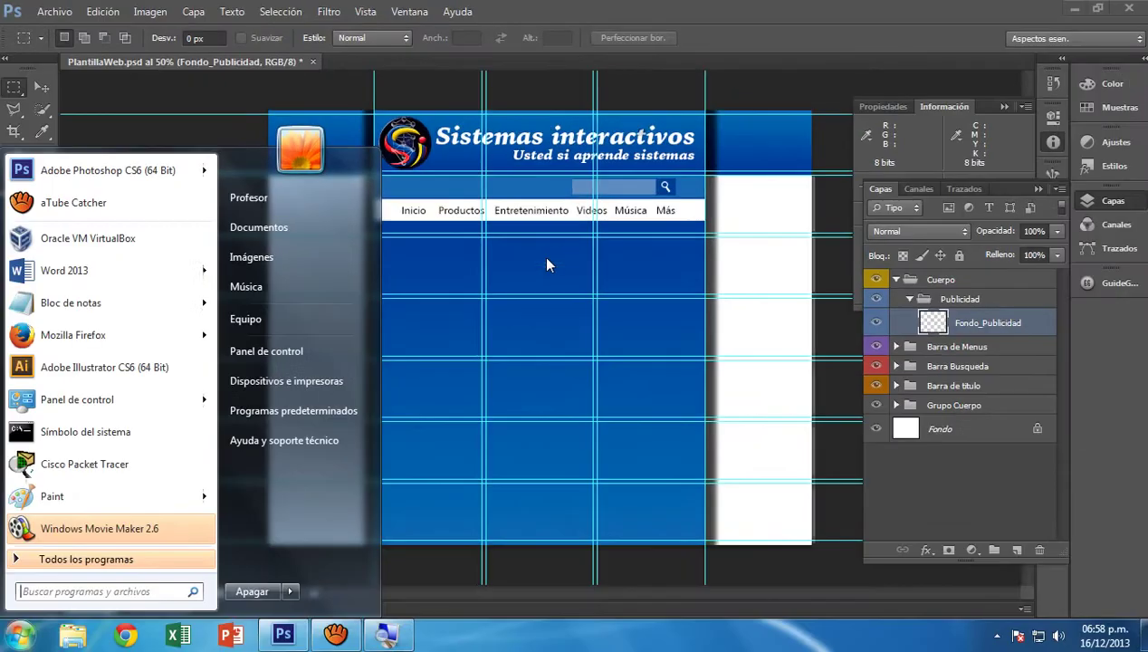
left_click(632, 8)
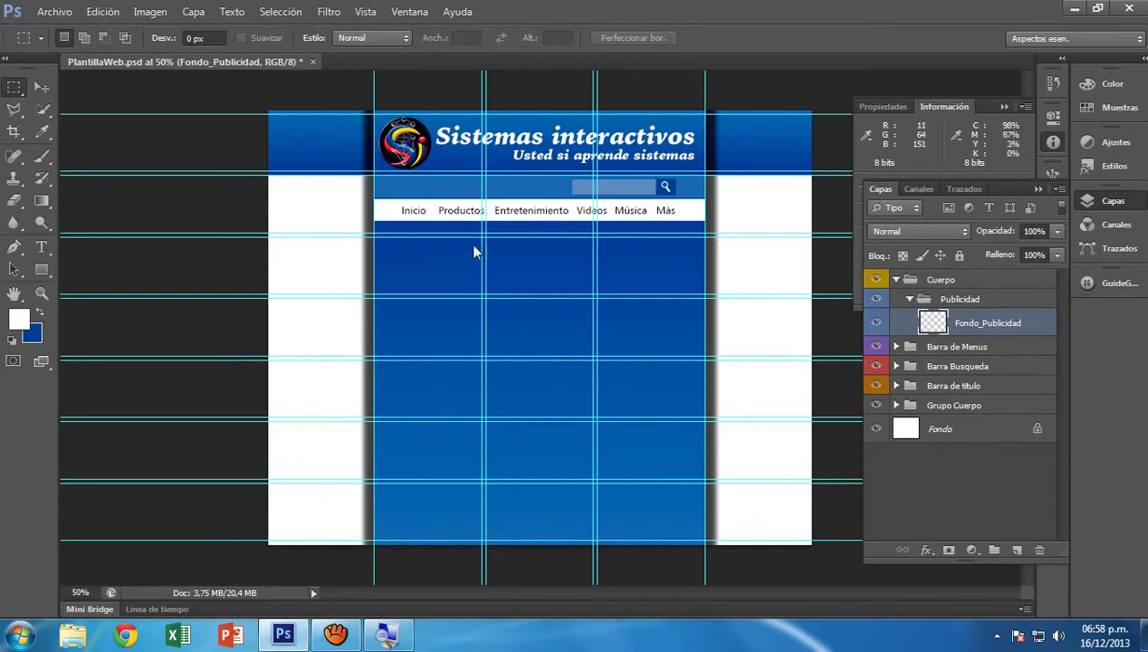
Marquee-select a rectangle across the first two guide columns just below the menu bar, and add a matching rectangle over the third column
scroll(427, 235, "up", 3)
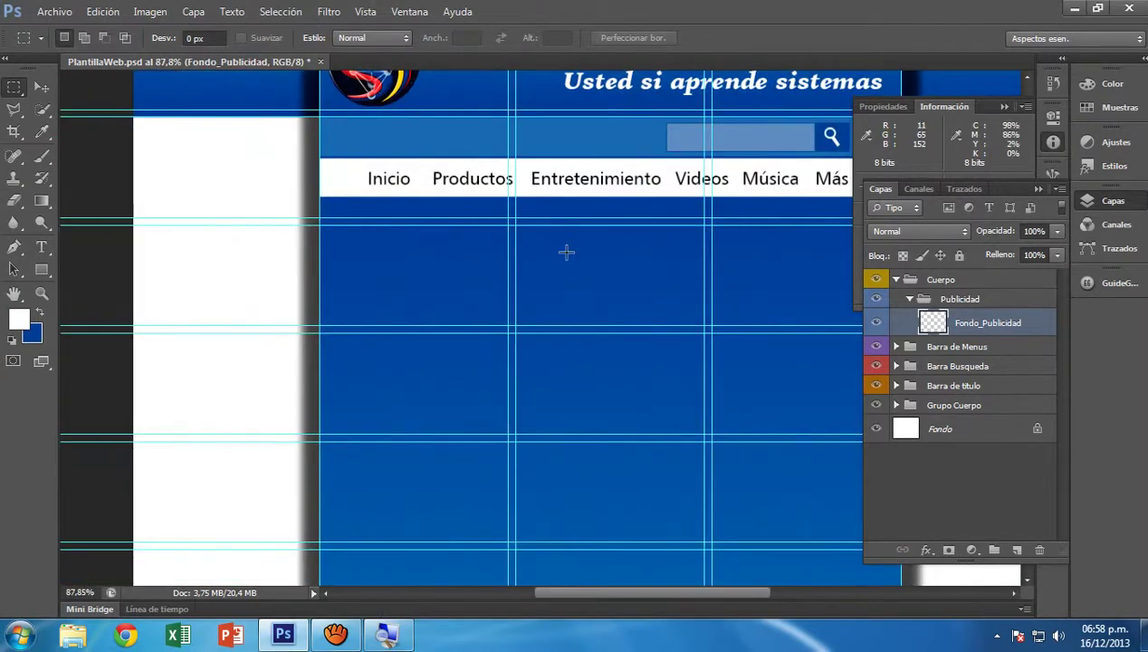
scroll(561, 250, "up", 1)
left_click(1012, 109)
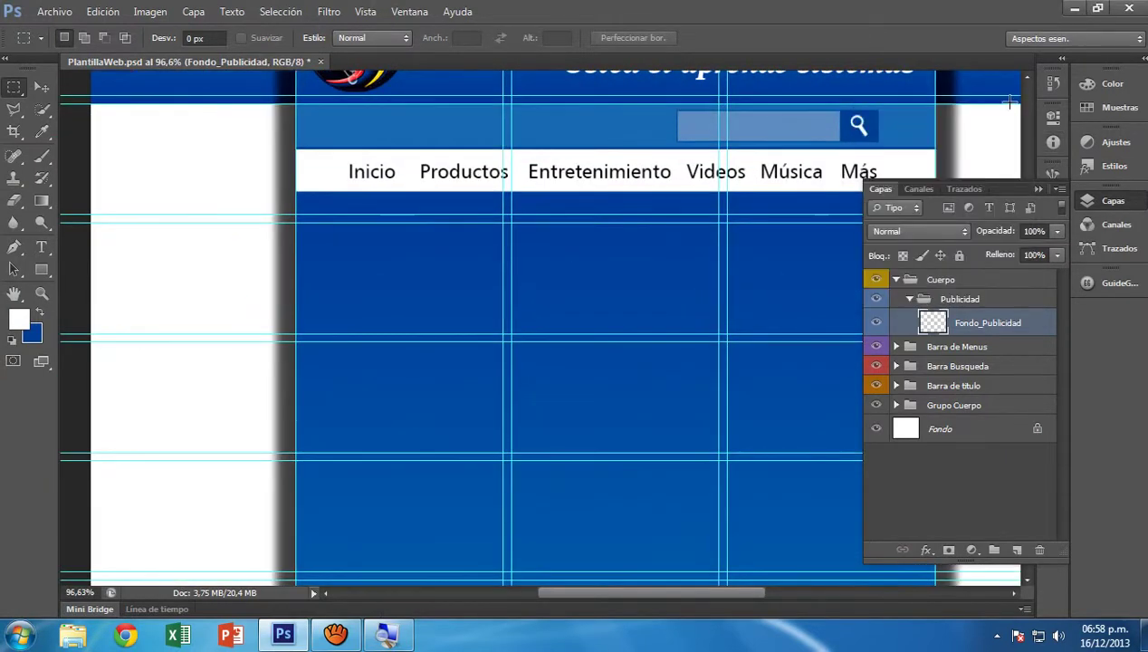
left_click(1039, 188)
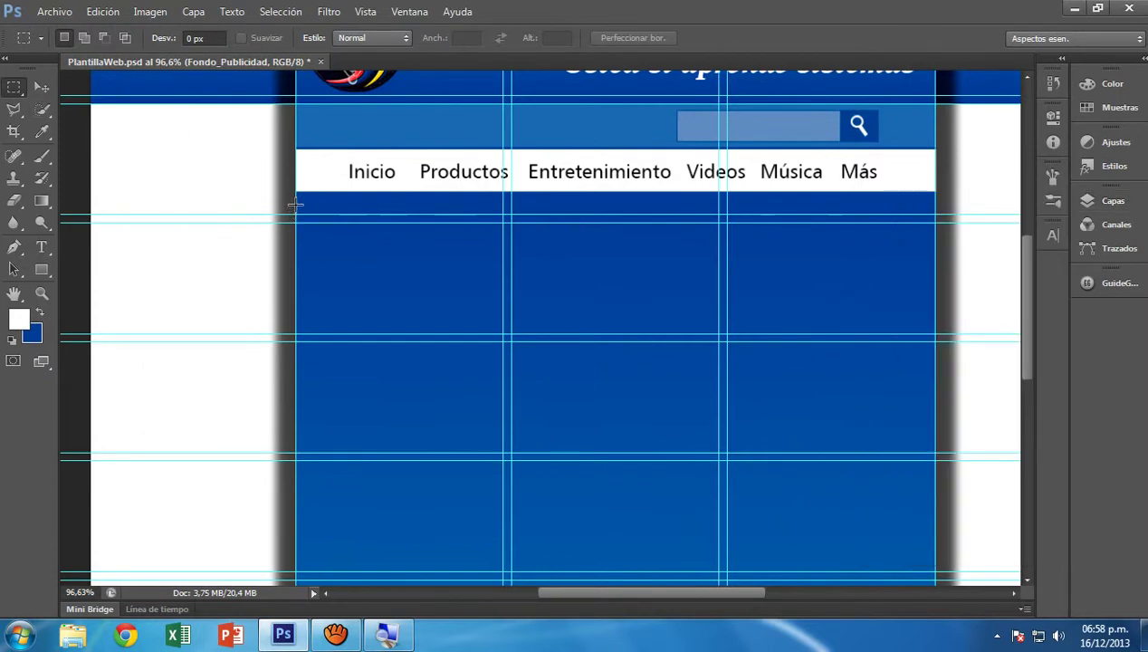
left_click_drag(295, 203, 720, 393)
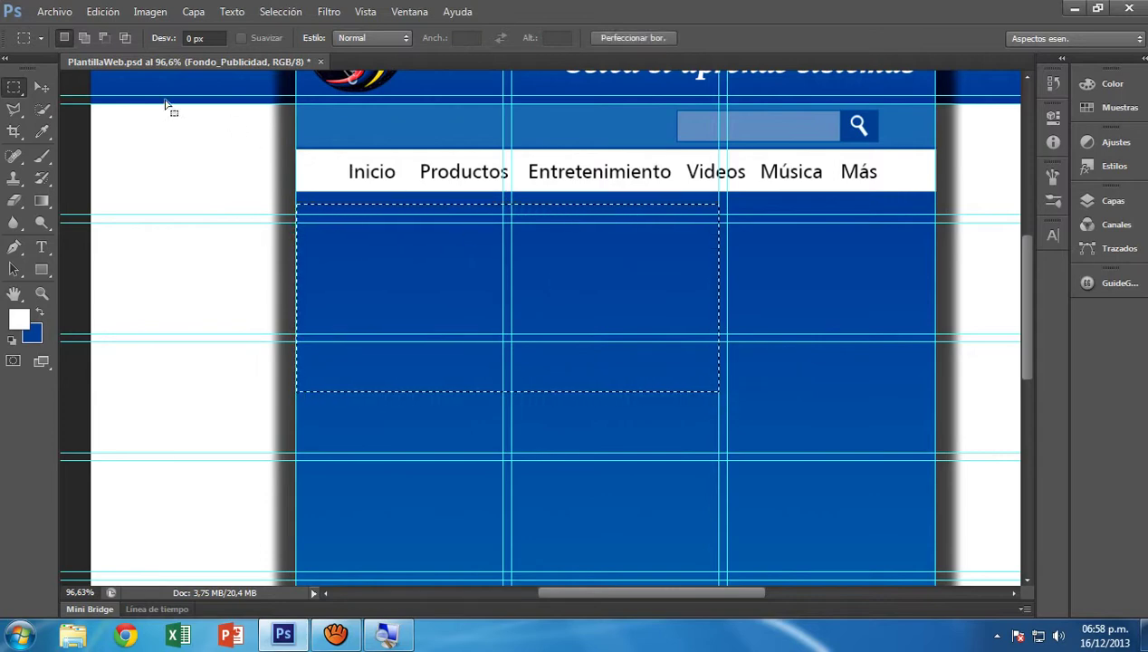
left_click(86, 38)
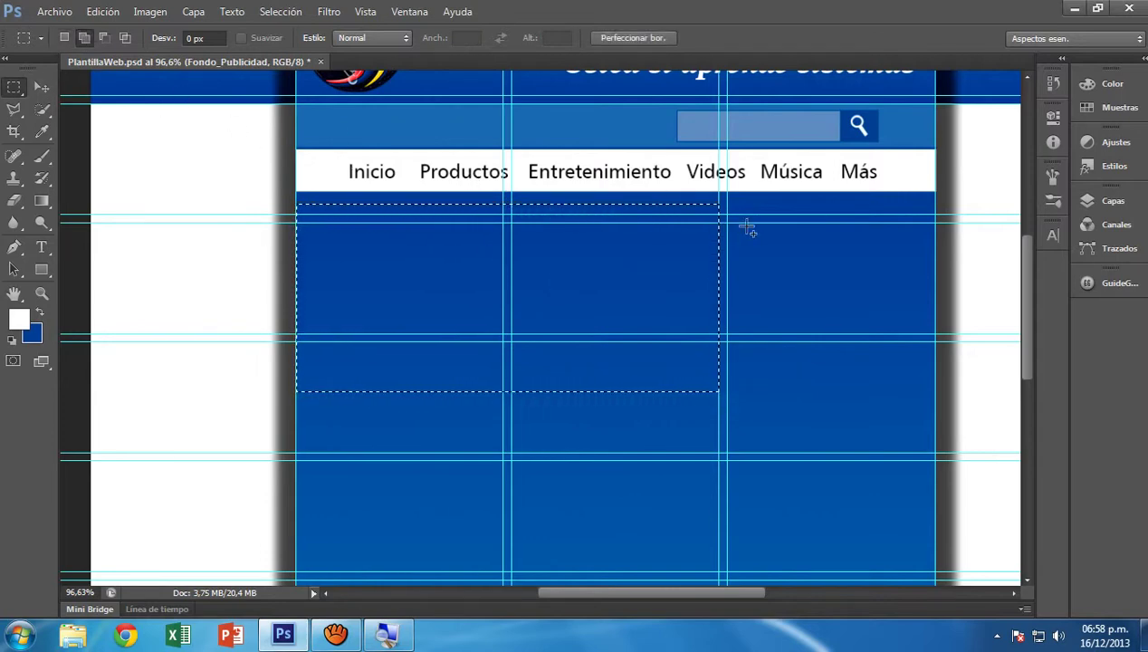
left_click_drag(728, 203, 930, 389)
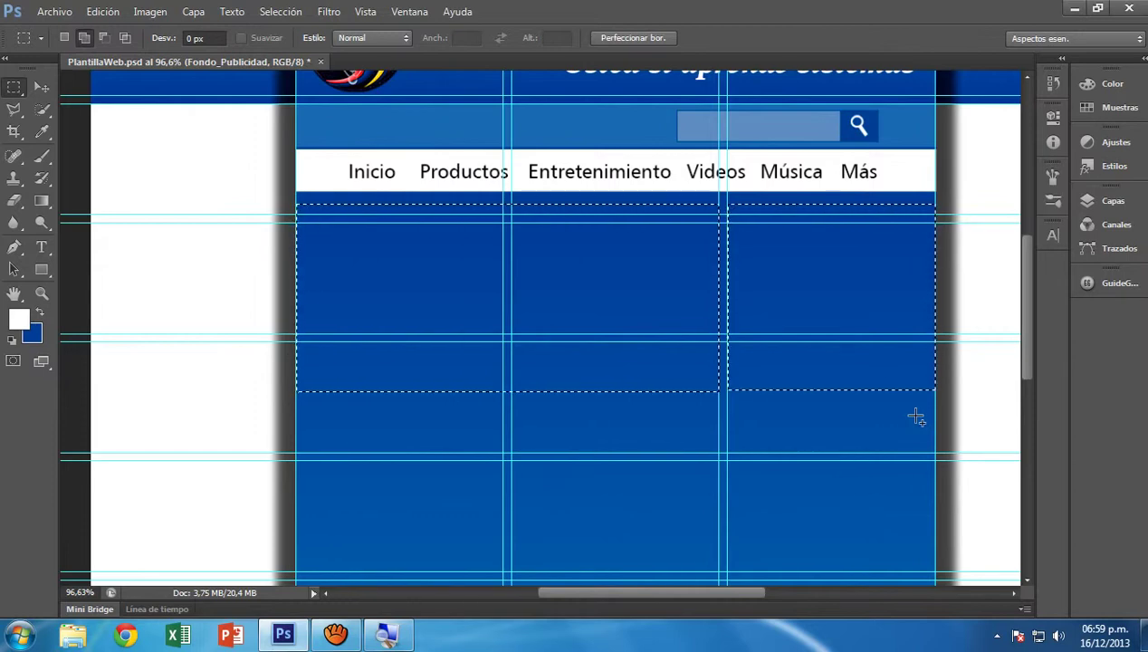
scroll(653, 315, "up", 1)
key("F7")
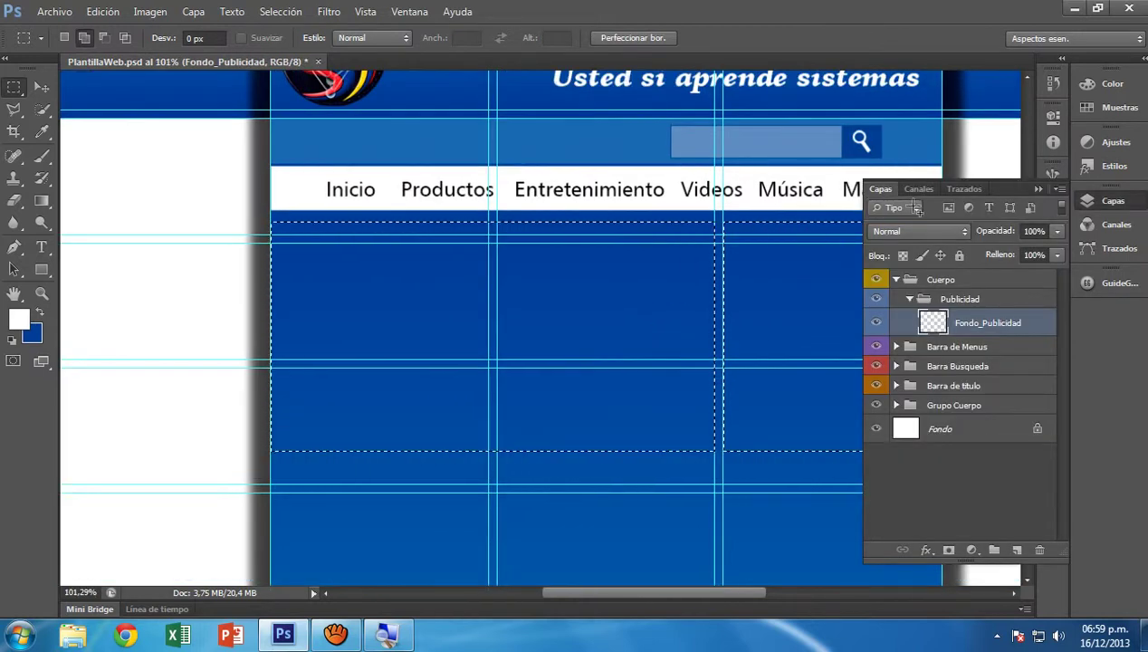
left_click(338, 635)
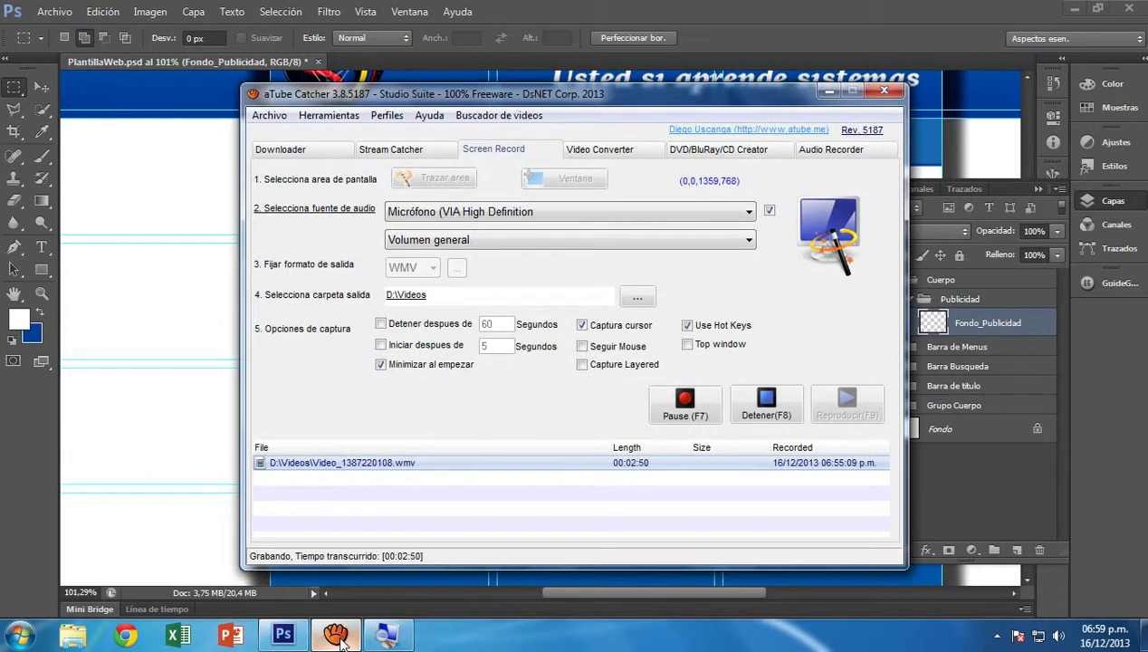
left_click(338, 636)
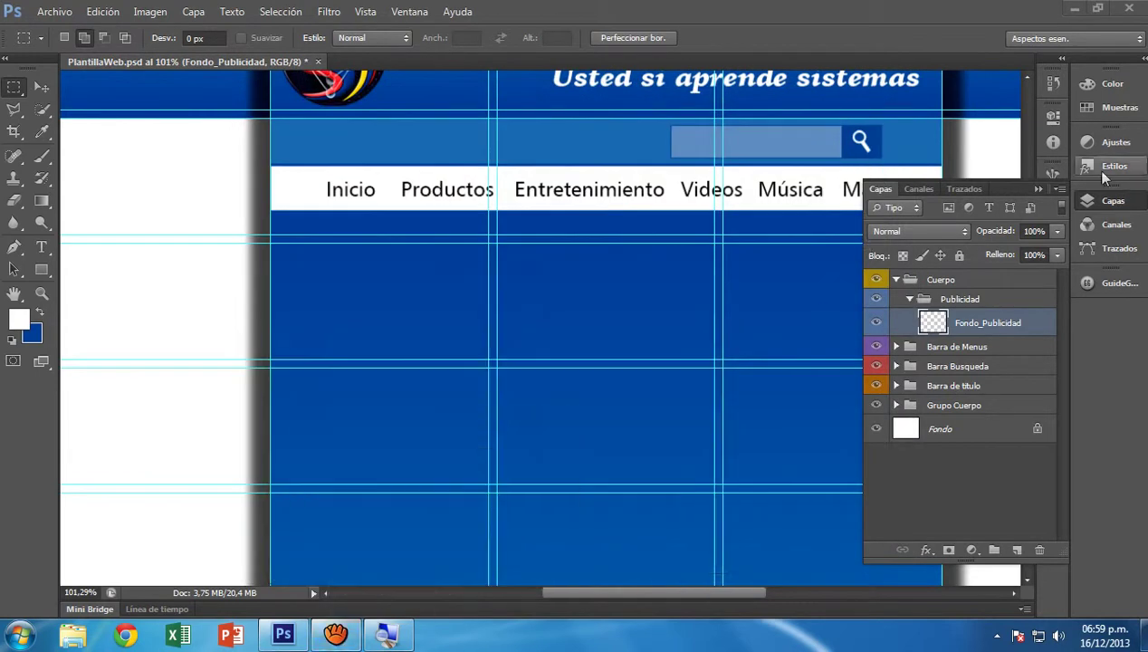
left_click(1035, 190)
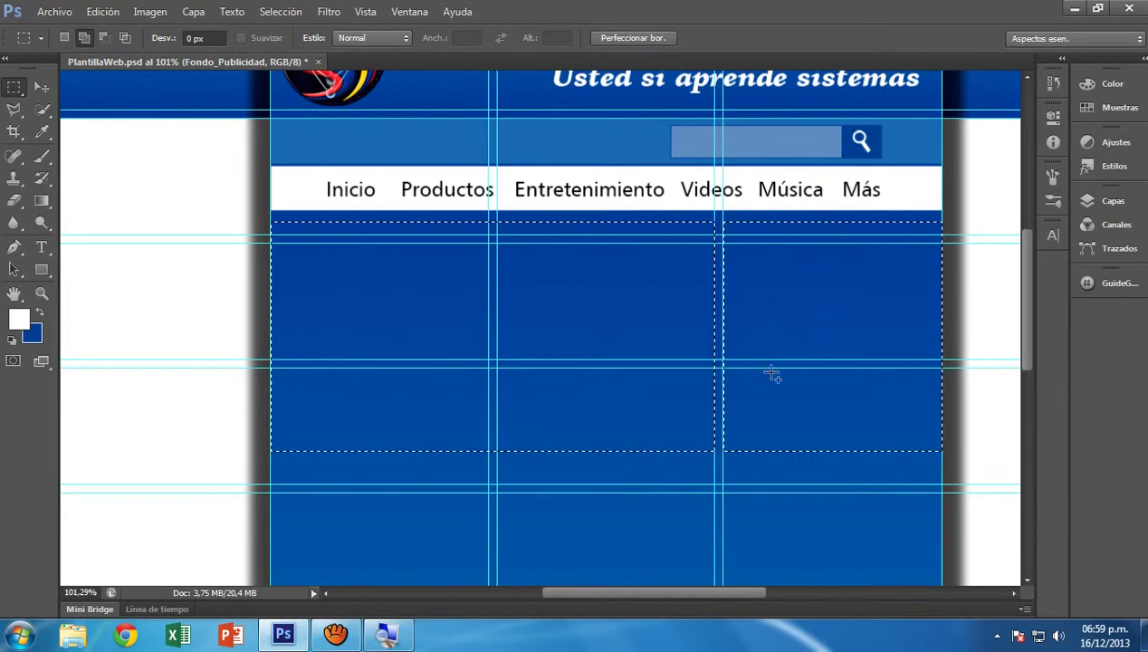
scroll(772, 374, "down", 3)
scroll(414, 116, "up", 5)
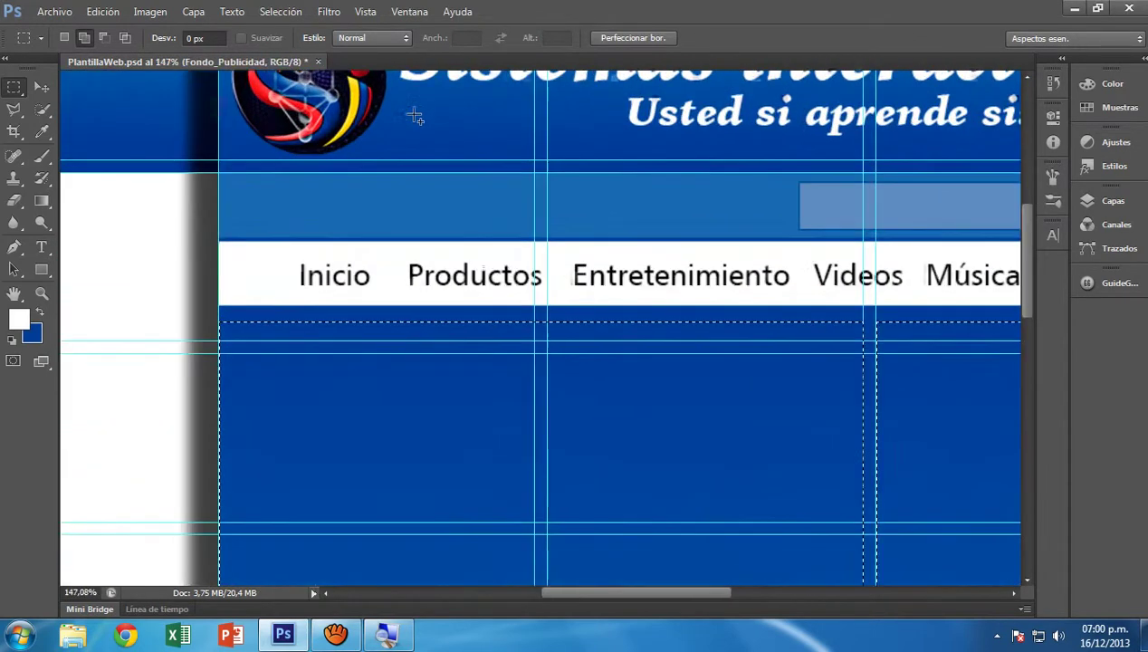
scroll(407, 127, "up", 2)
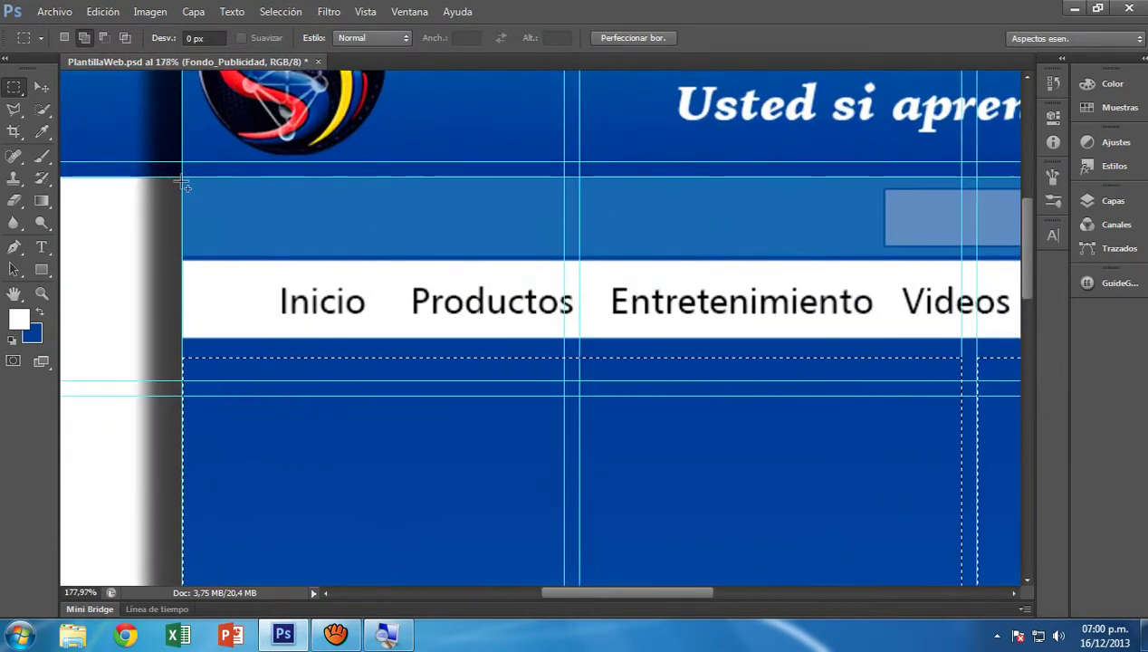
Add a rectangle over the empty strip beside the search box to the current selection
left_click_drag(184, 181, 847, 256)
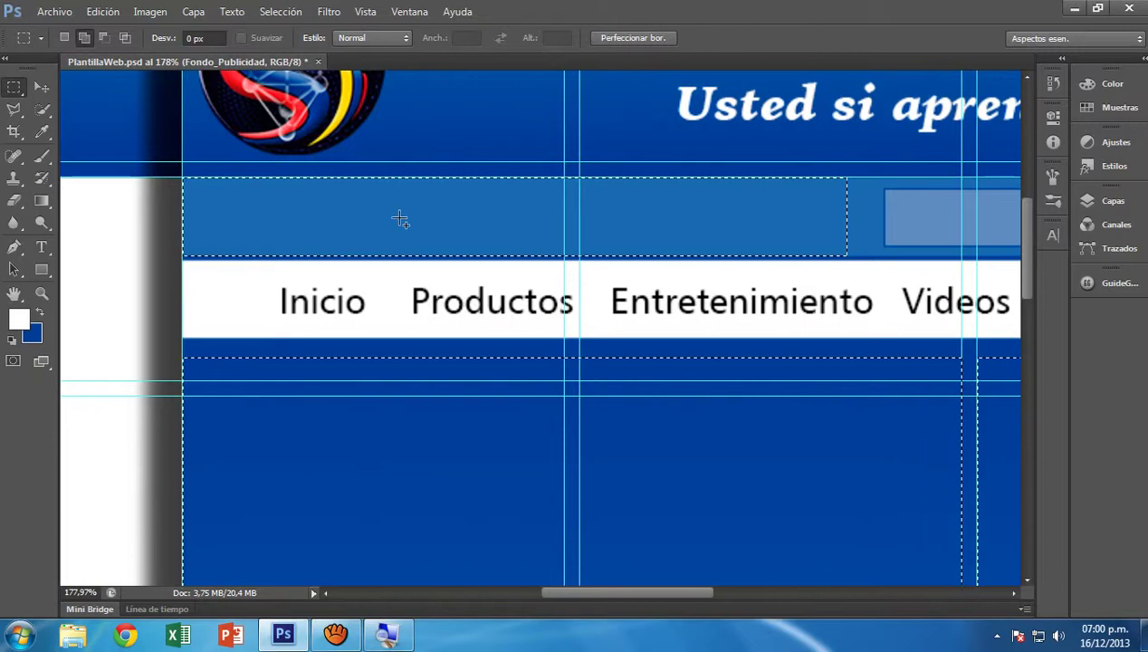
scroll(400, 219, "down", 5)
scroll(496, 341, "up", 1)
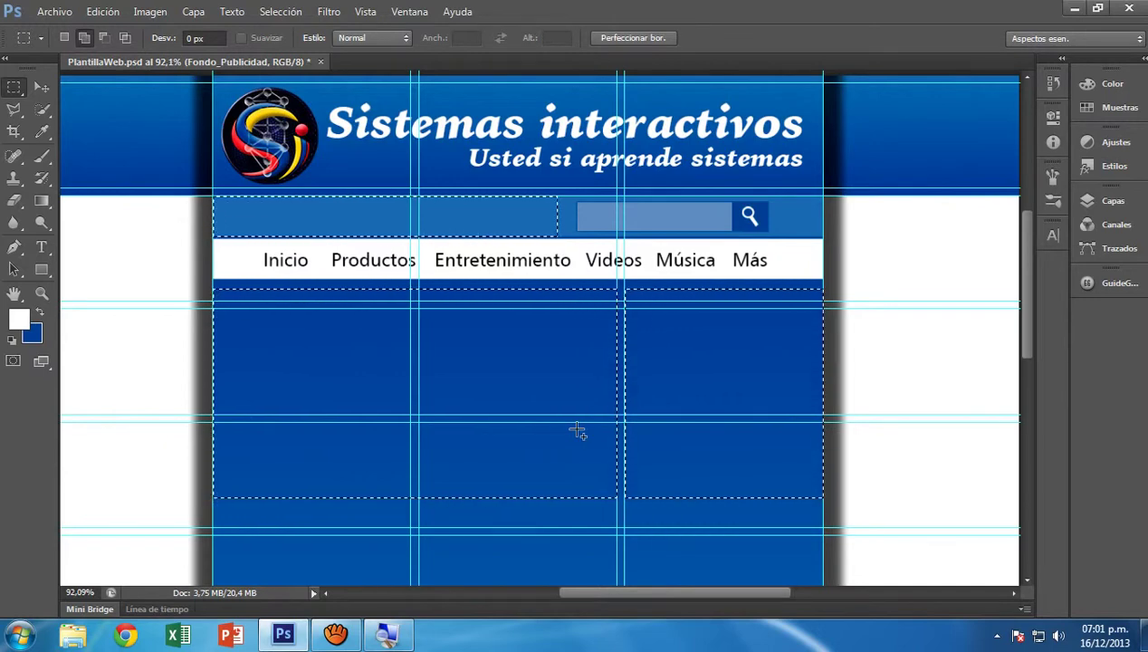
Replace the selection with one new rectangle across the first two guide columns, starting just below the menu bar
left_click(62, 36)
scroll(362, 403, "up", 1)
scroll(301, 263, "down", 1)
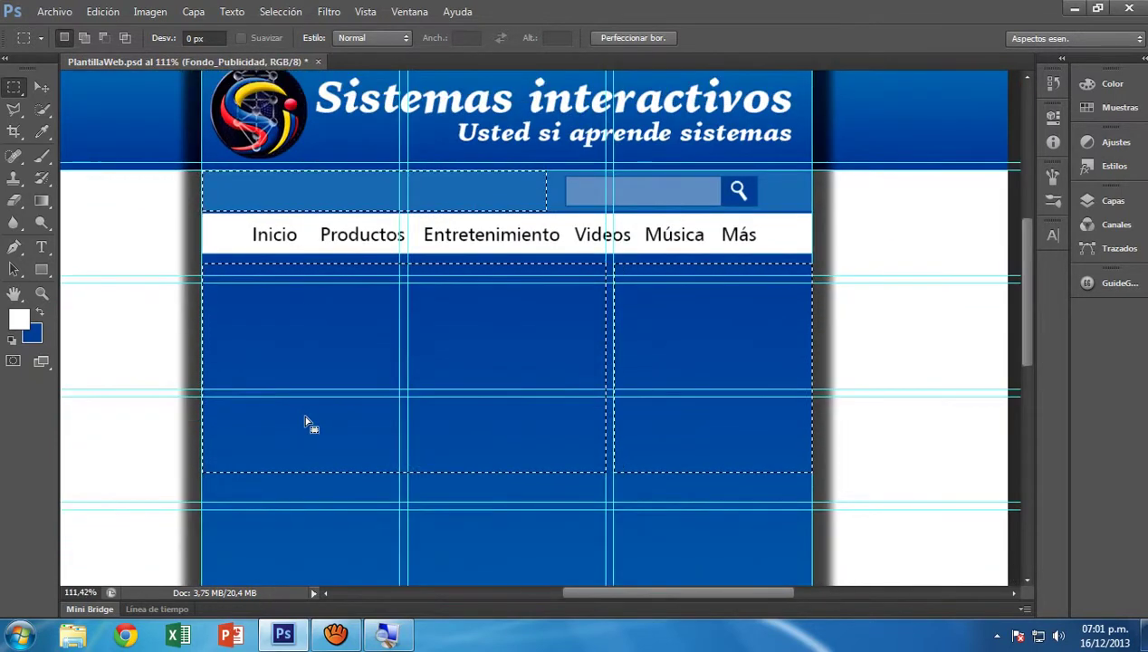
scroll(308, 422, "up", 1)
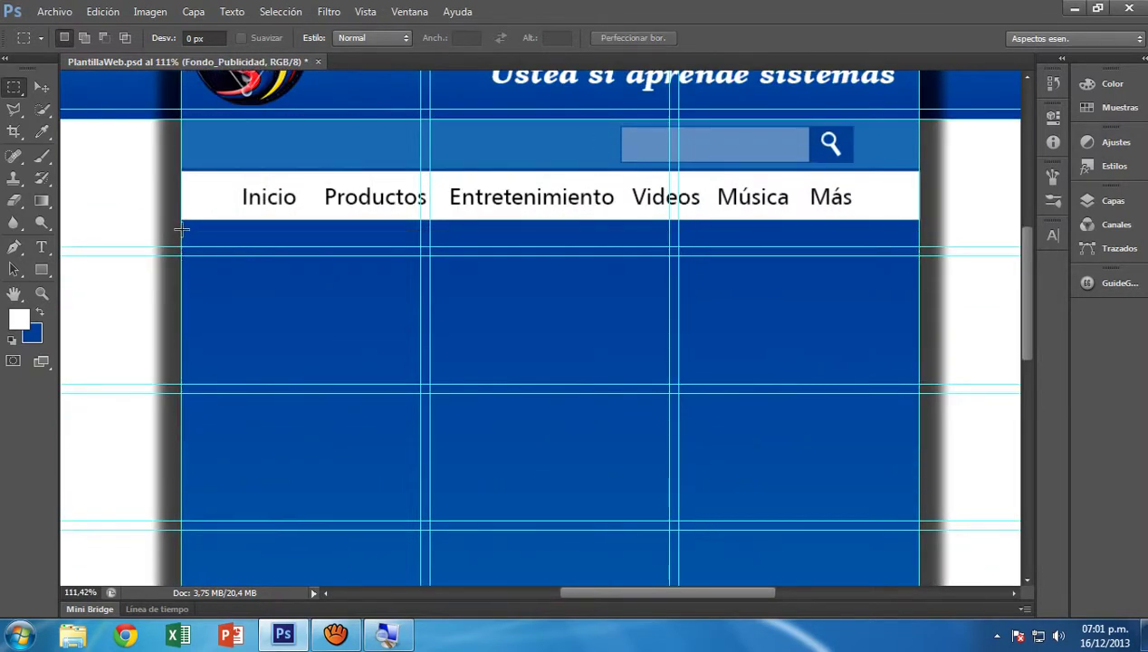
left_click_drag(181, 229, 670, 392)
scroll(327, 308, "down", 3)
scroll(366, 323, "up", 2)
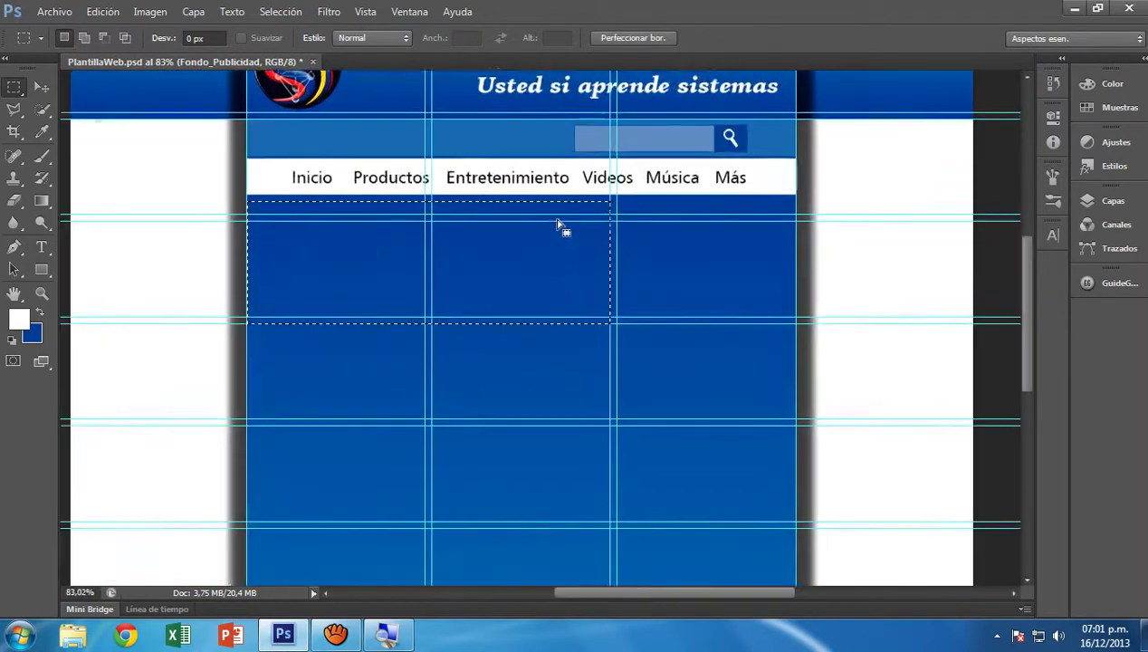
scroll(559, 226, "up", 3)
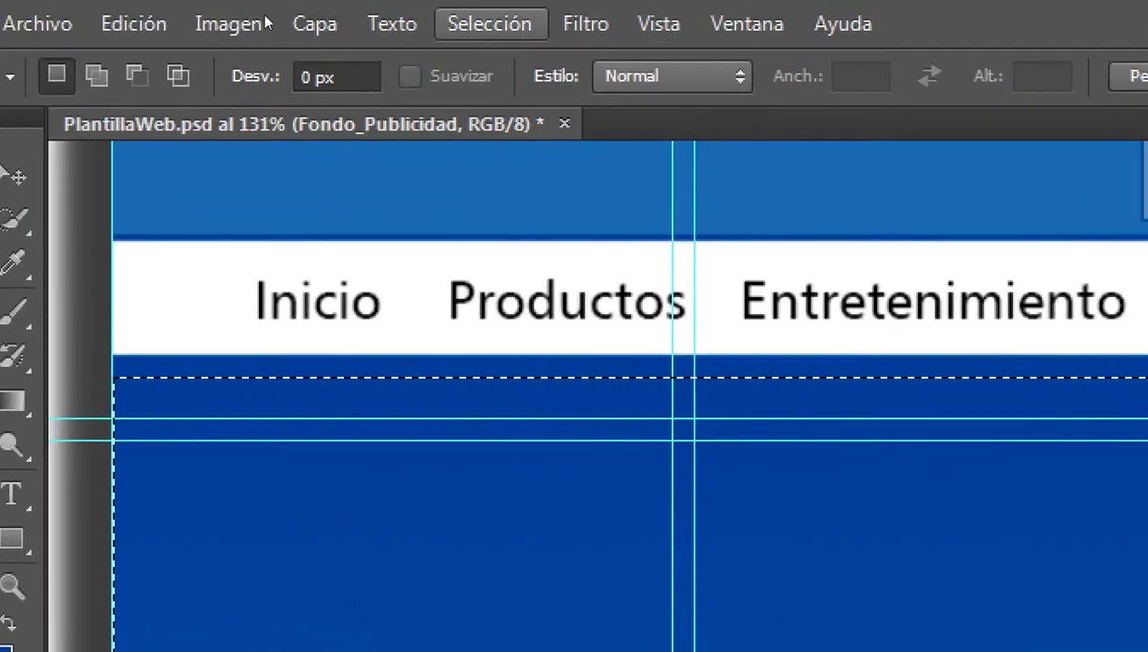
Start transforming the selection outline and hide the guides so its edges can be adjusted freely
left_click(489, 24)
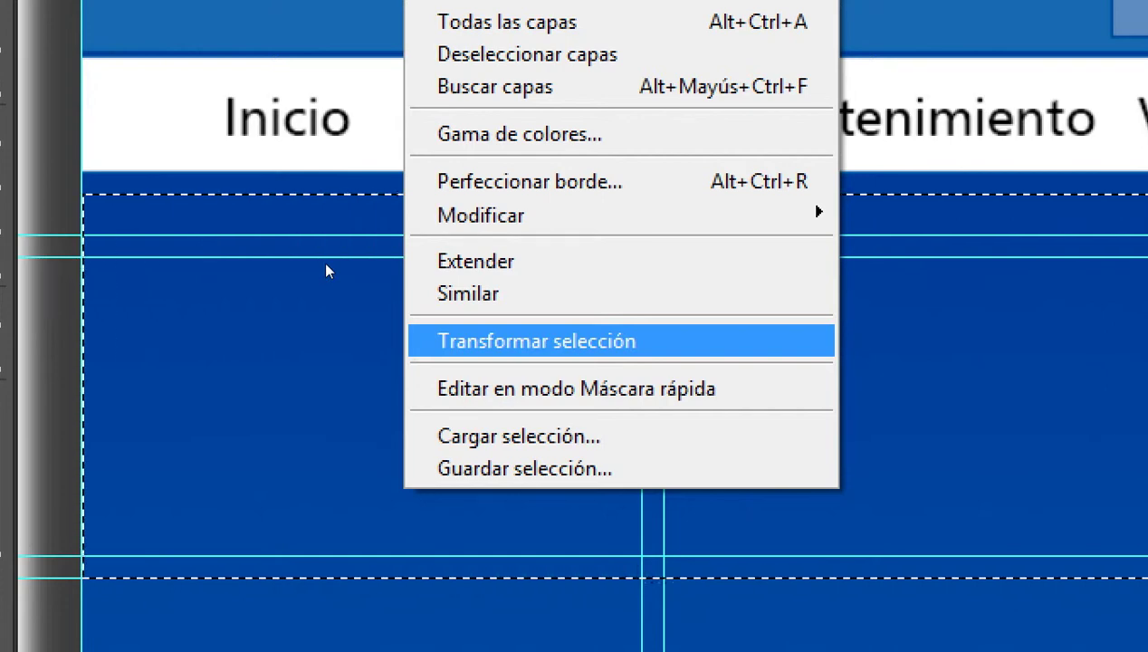
key("Return")
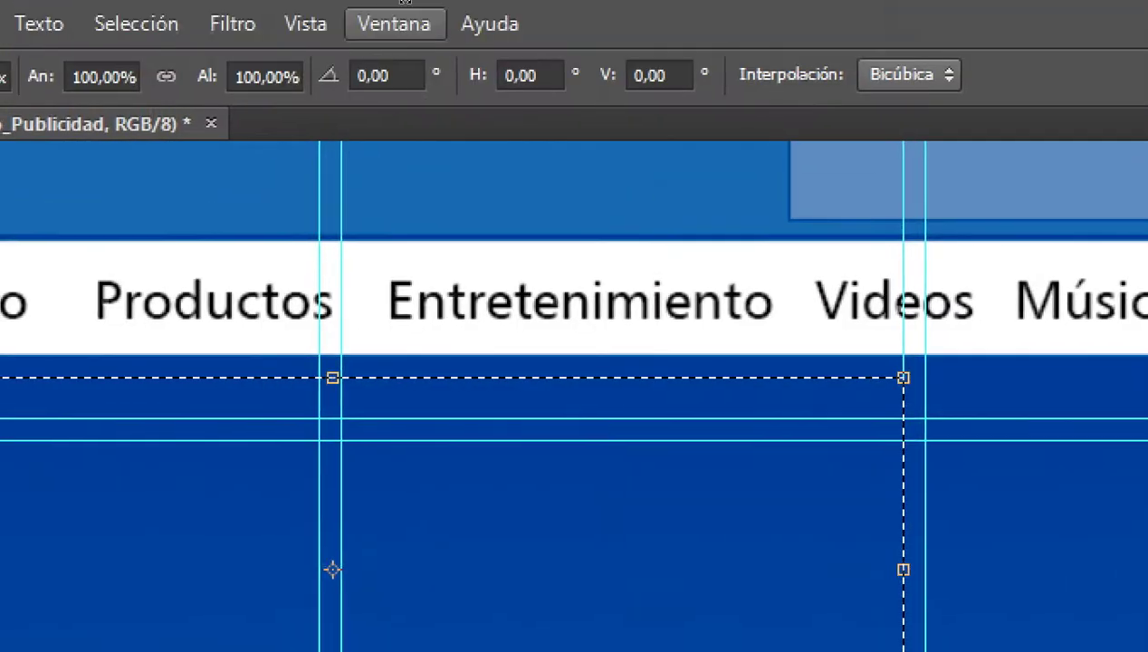
left_click(326, 24)
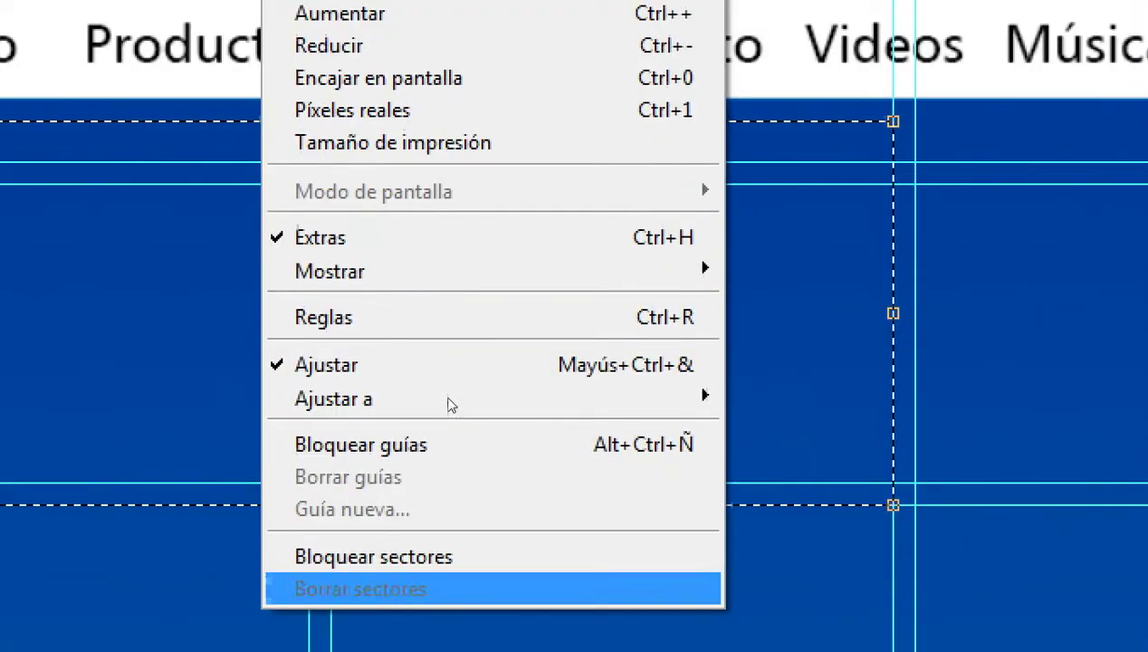
mouse_move(425, 271)
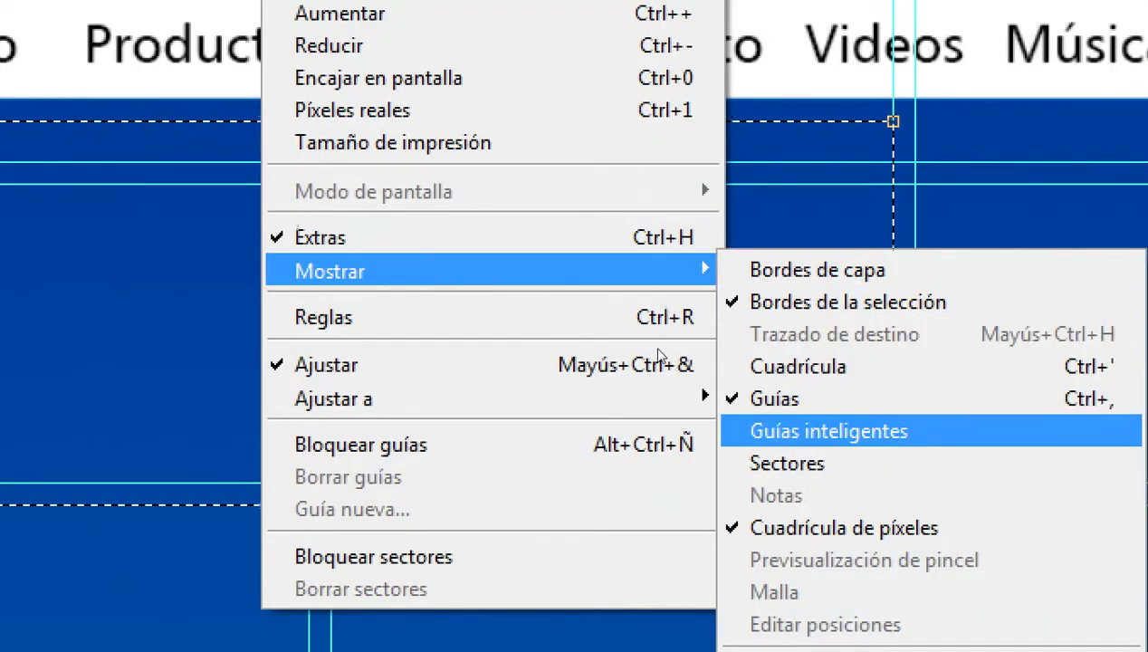
key("Return")
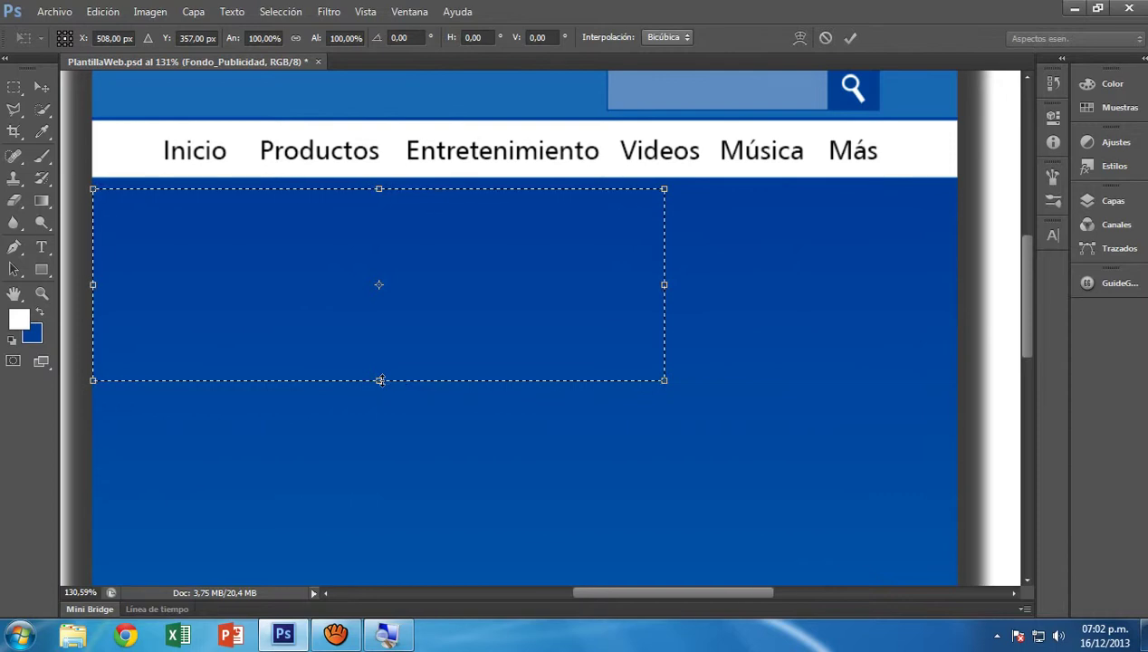
Stretch the selection downward from its lower edge to about 127% height and apply the transformation
scroll(381, 380, "down", 2)
scroll(406, 339, "down", 1)
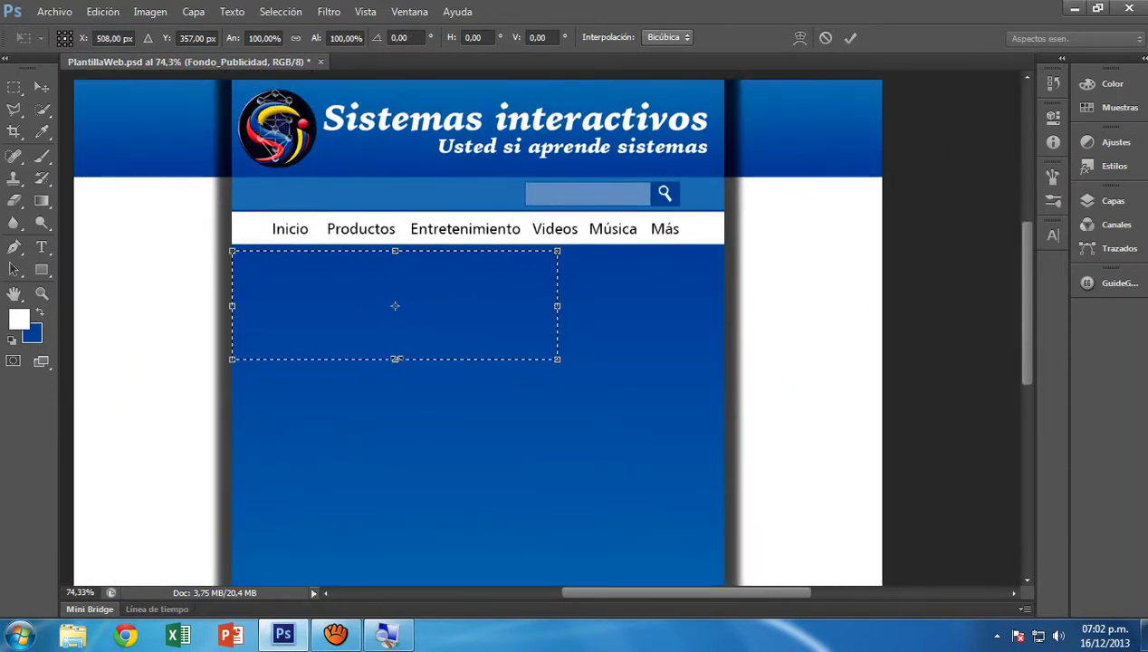
left_click_drag(394, 359, 396, 393)
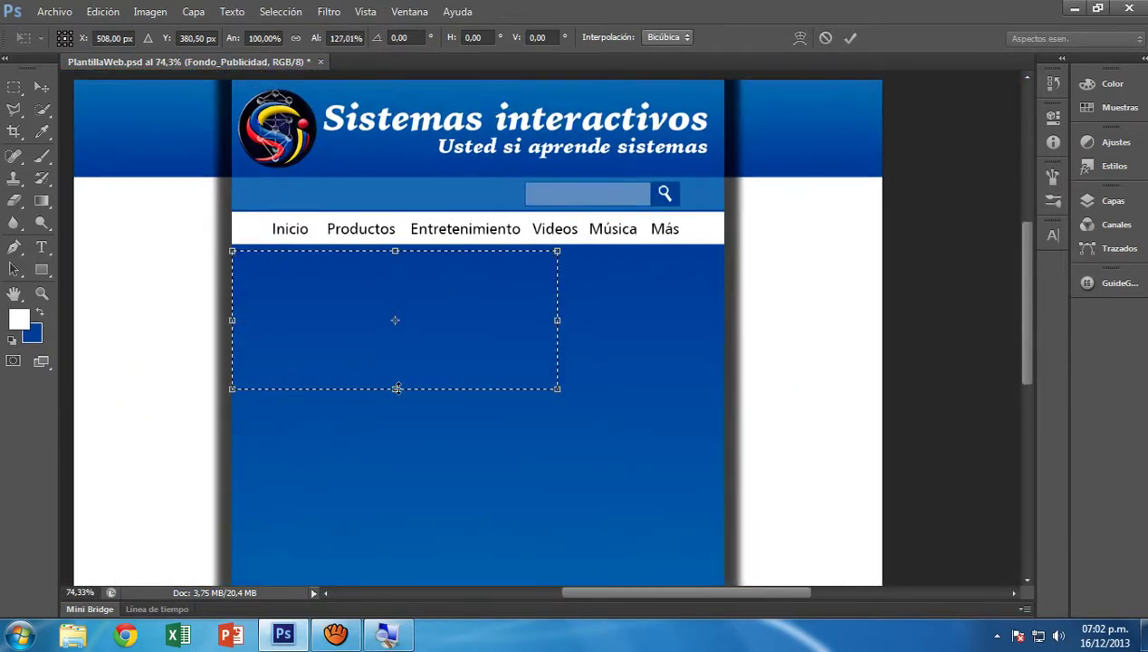
scroll(405, 293, "down", 1)
scroll(487, 244, "up", 3)
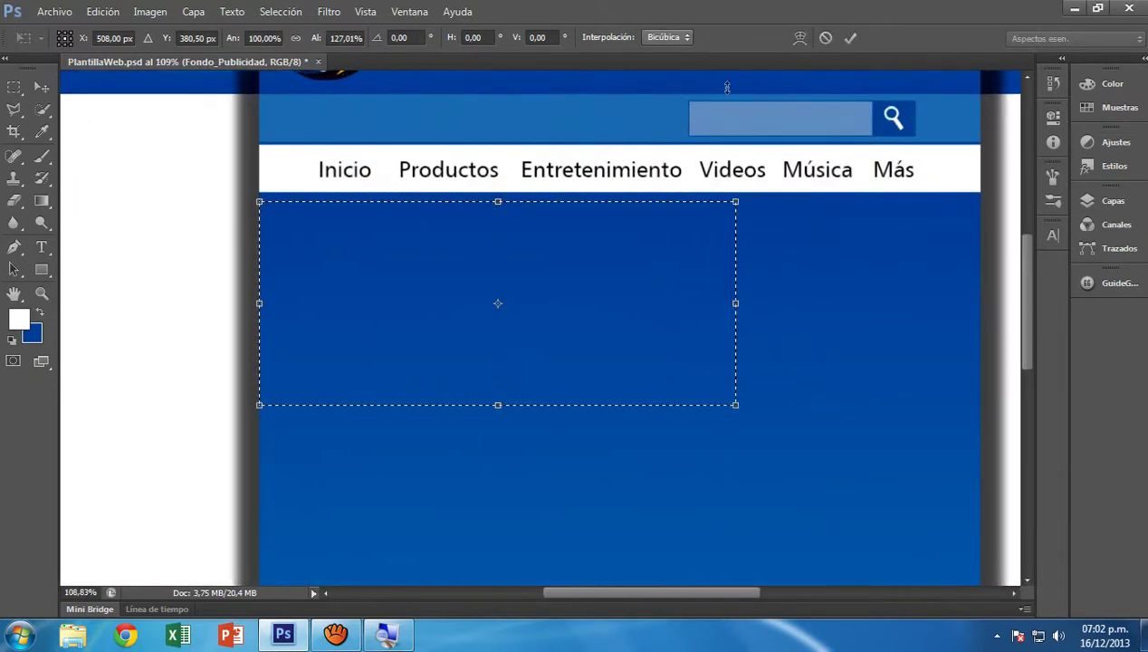
left_click(850, 38)
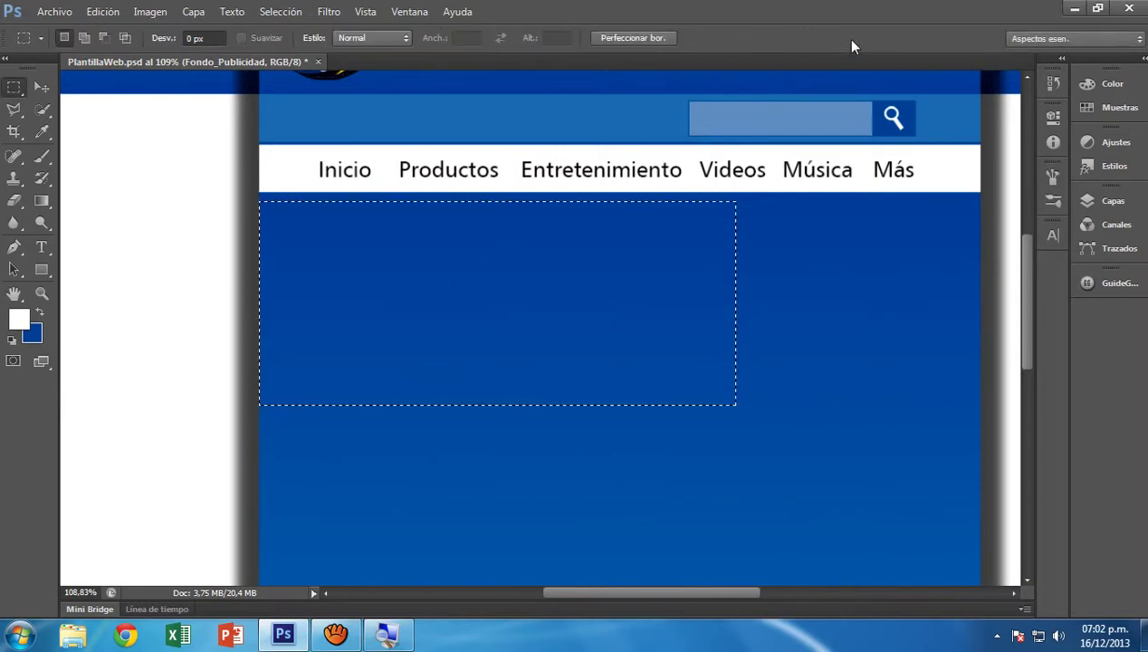
Display the rulers and turn the guides back on
left_click(363, 12)
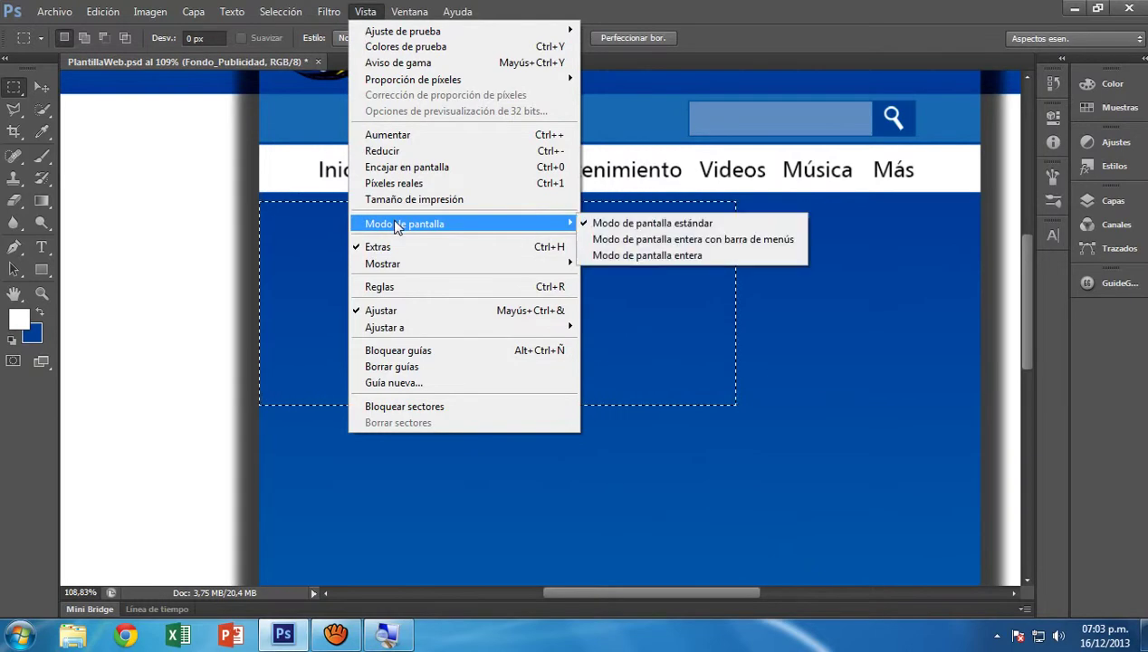
left_click(381, 286)
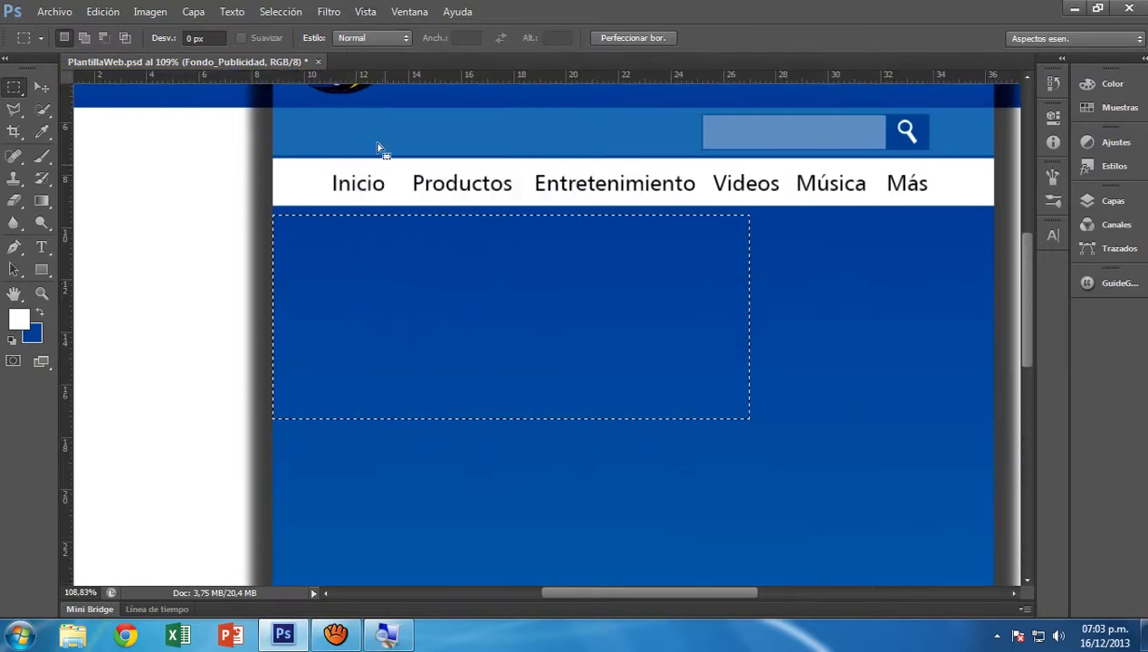
left_click(355, 12)
mouse_move(402, 264)
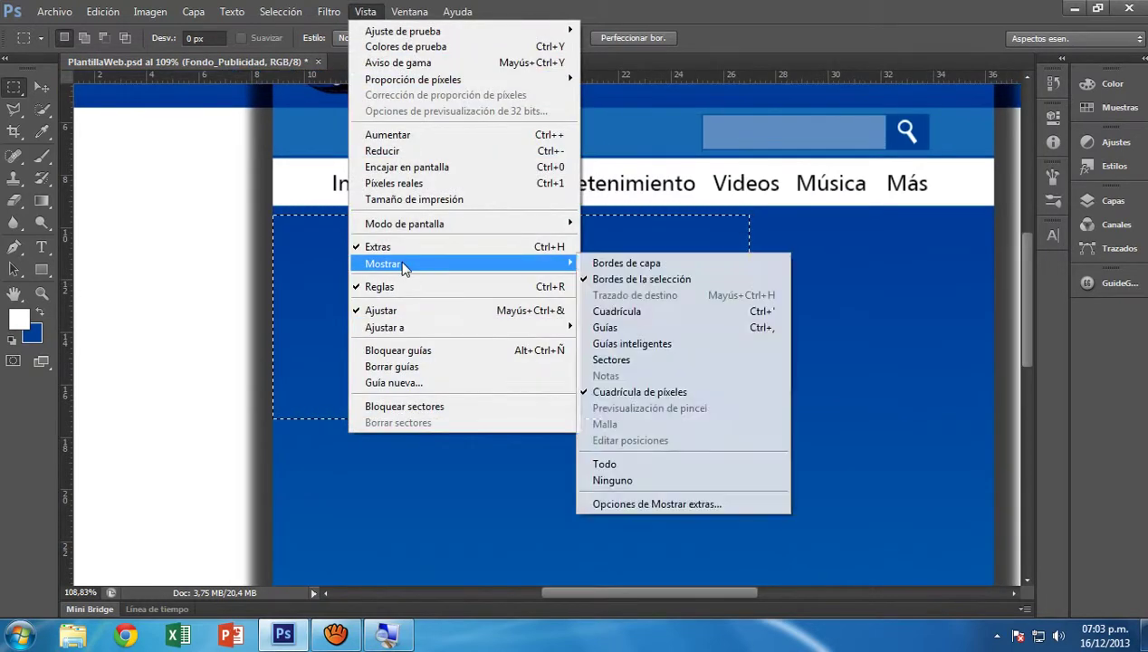
left_click(638, 332)
scroll(507, 306, "down", 3)
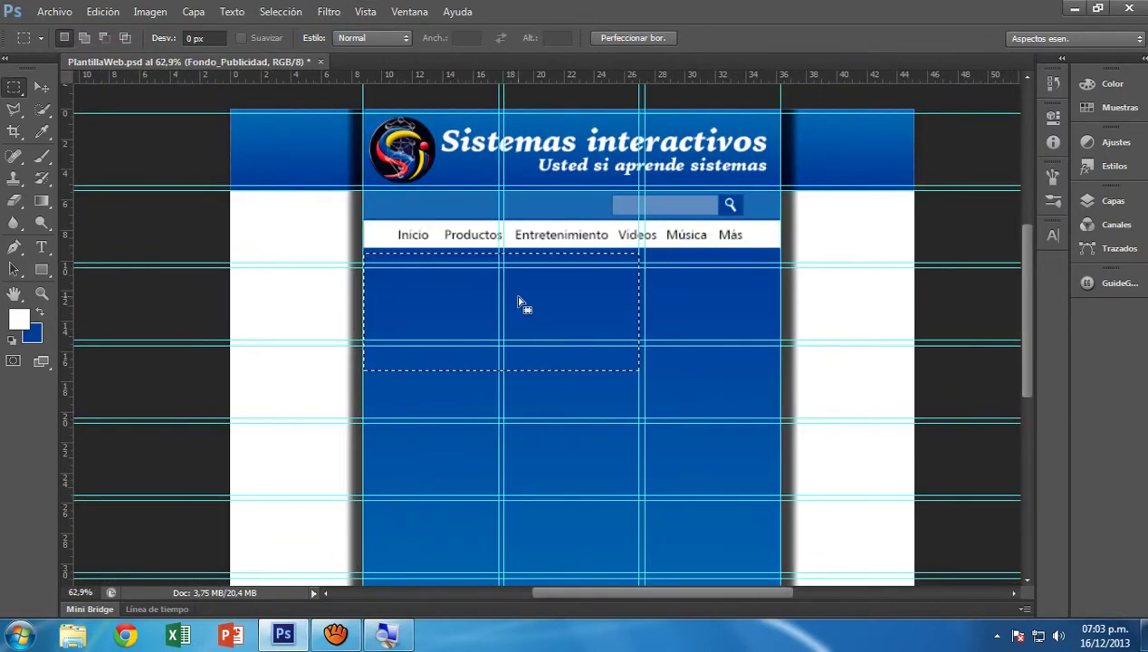
Check the page with guides and selection edges hidden, and show them again
key("ctrl+h")
key("ctrl+h")
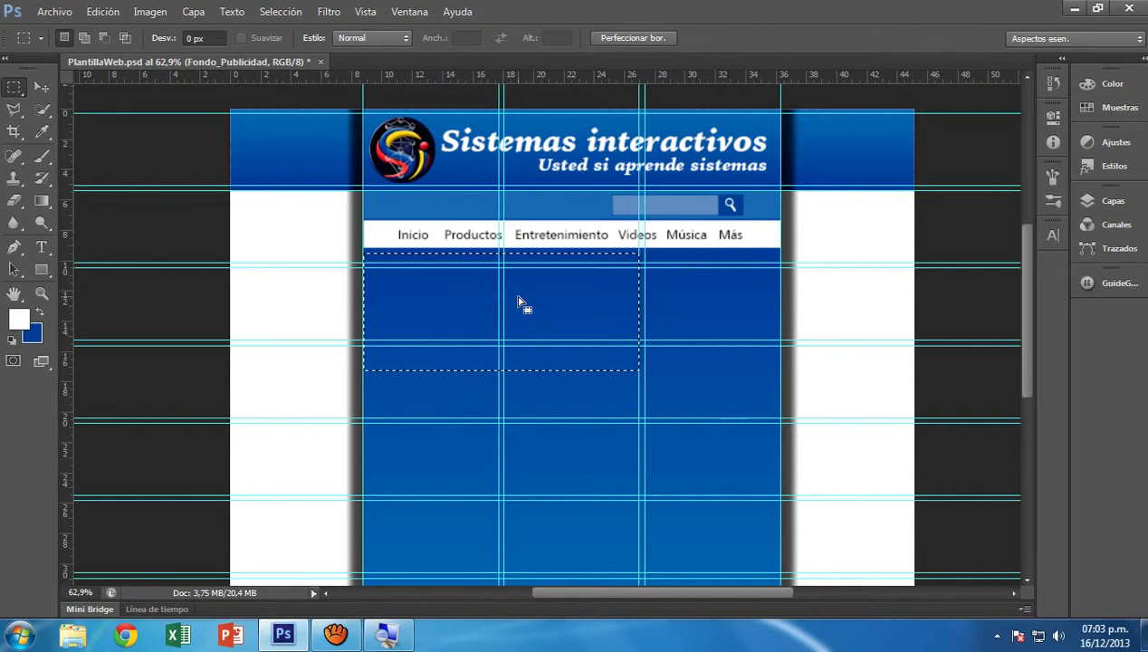
scroll(519, 302, "up", 2)
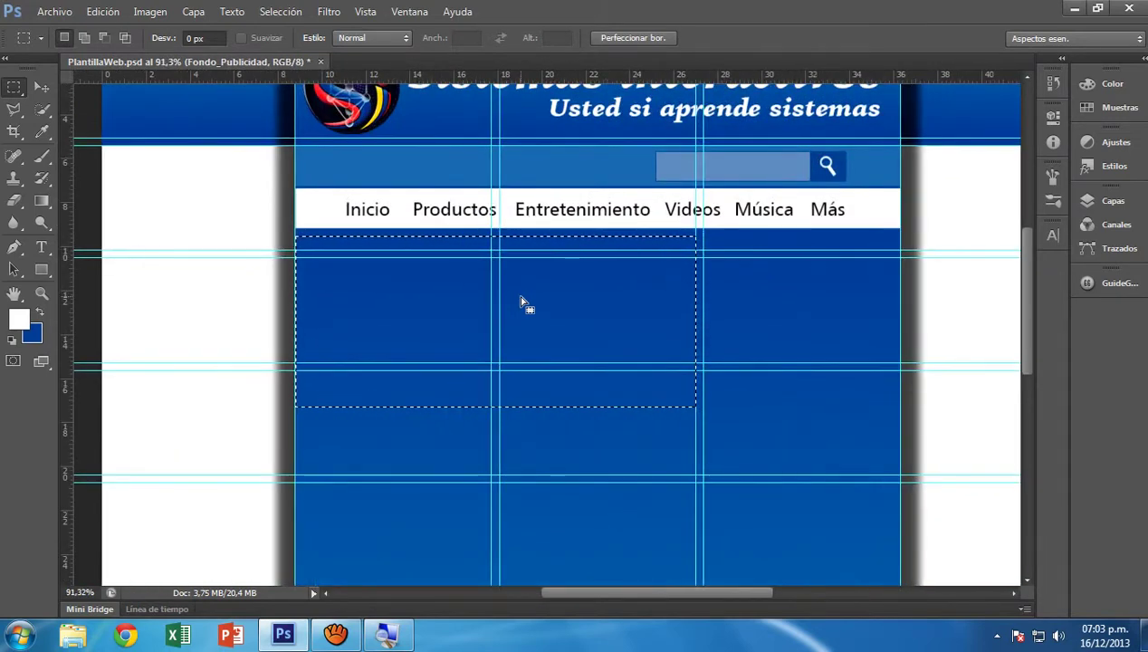
key("ctrl+h")
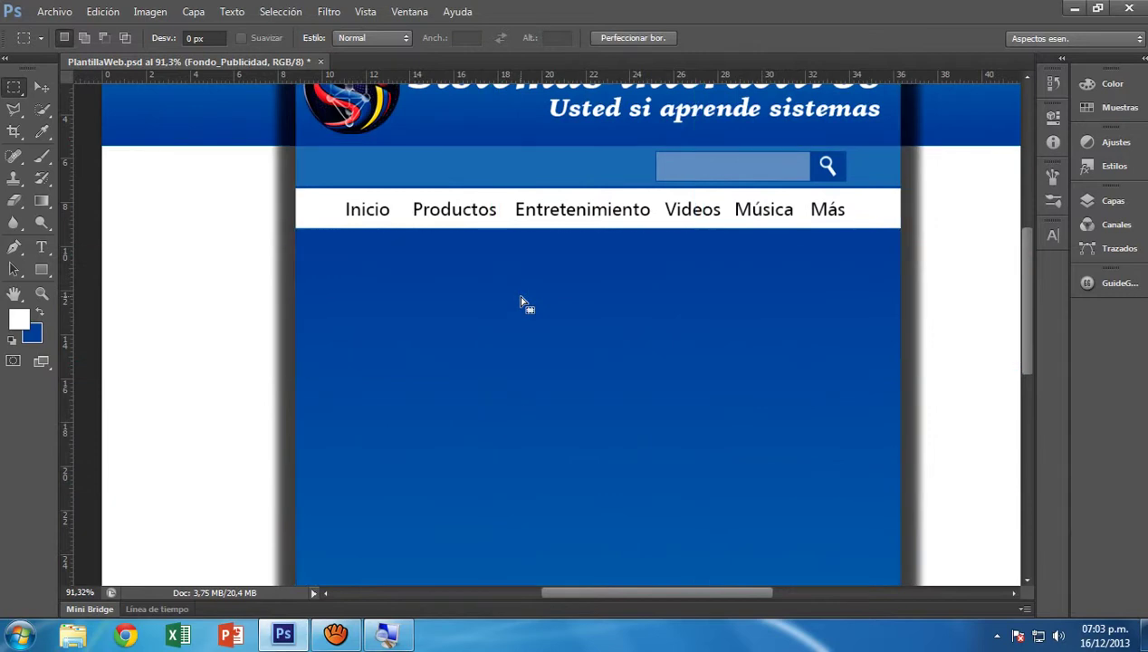
key("ctrl+h")
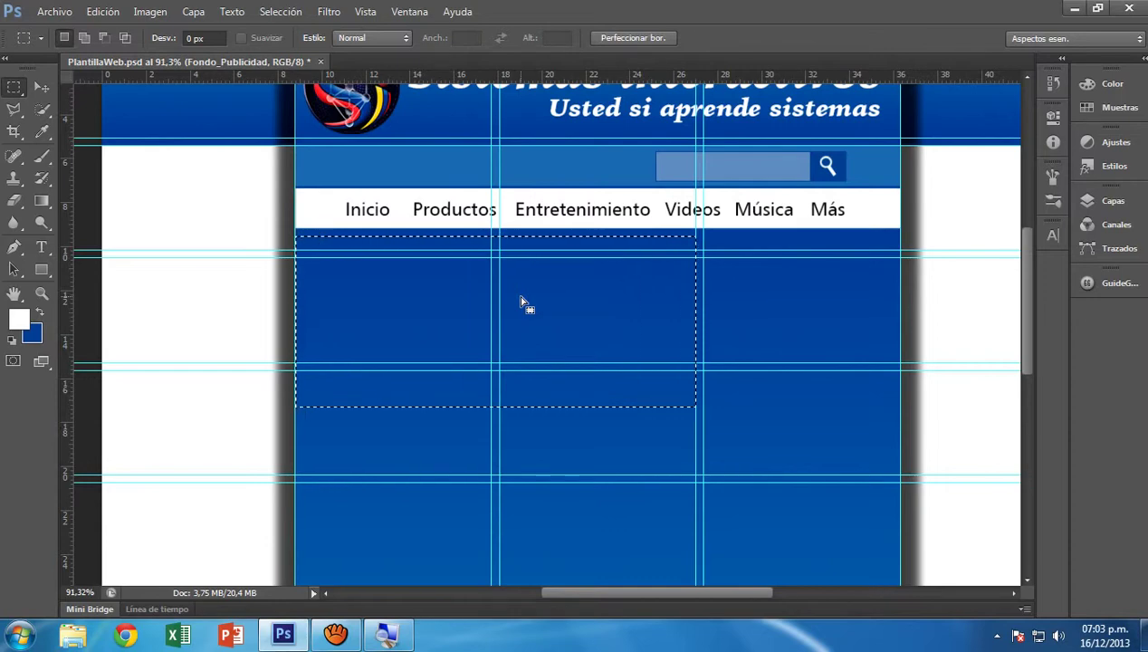
Paint the whole selection solid white (ffffff) with the Brush tool on the Fondo_Publicidad layer
left_click(1113, 201)
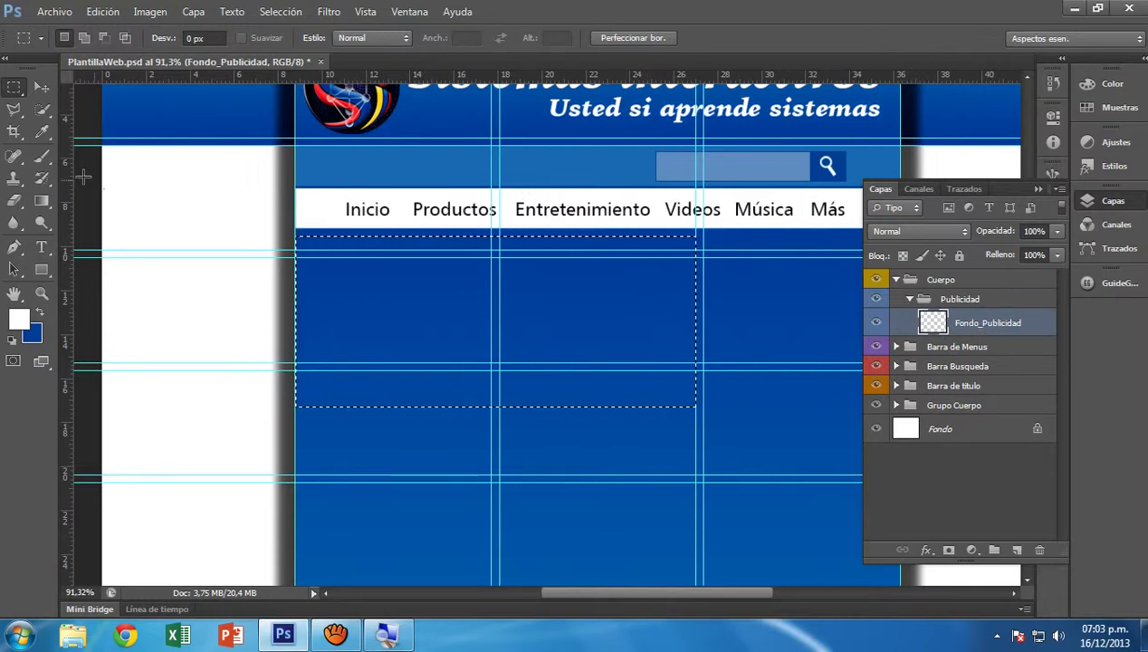
left_click(42, 157)
left_click(19, 319)
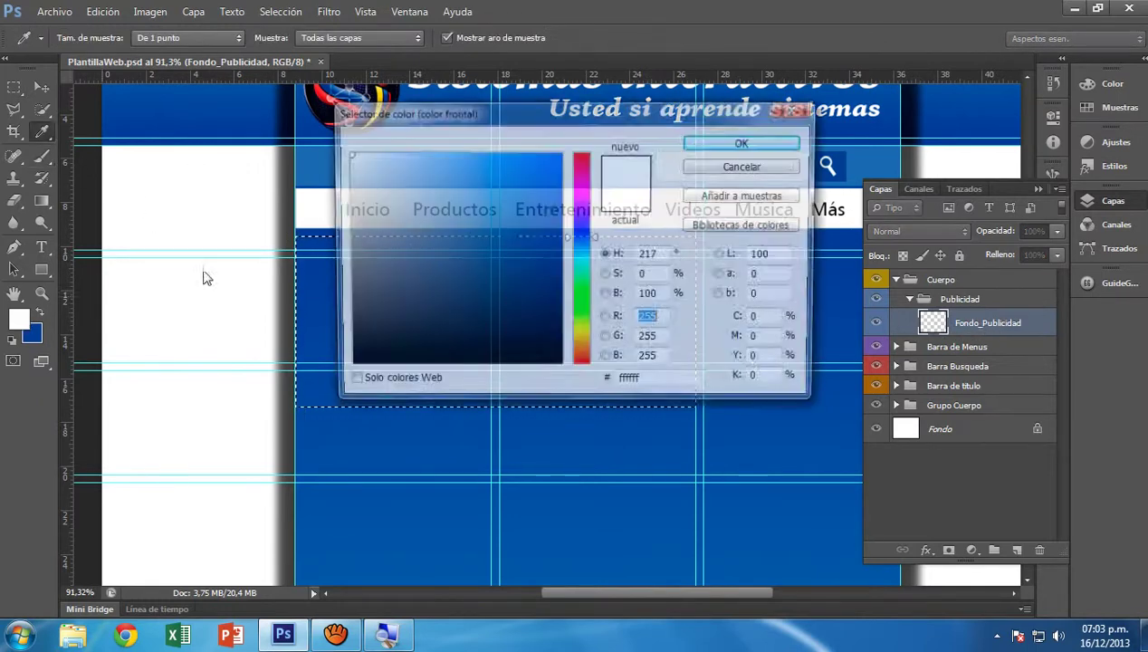
left_click(744, 142)
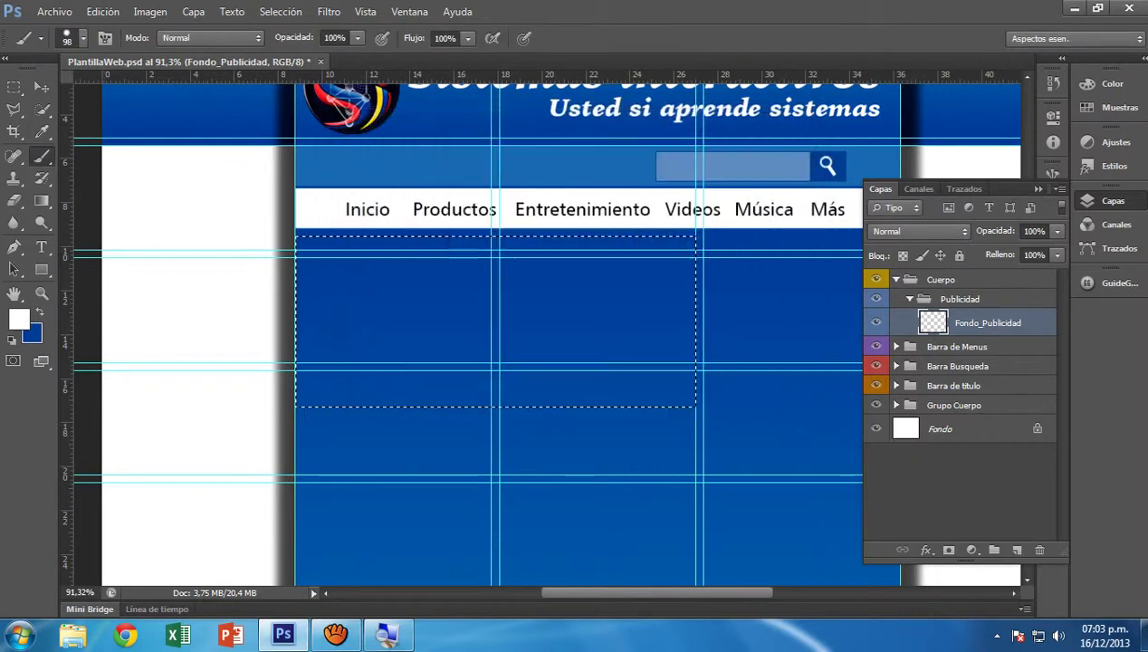
mouse_move(389, 233)
left_mouse_down()
mouse_move(478, 200)
mouse_move(502, 220)
mouse_move(215, 348)
mouse_move(247, 342)
mouse_move(190, 378)
mouse_move(194, 402)
mouse_move(259, 385)
mouse_move(559, 431)
left_mouse_up()
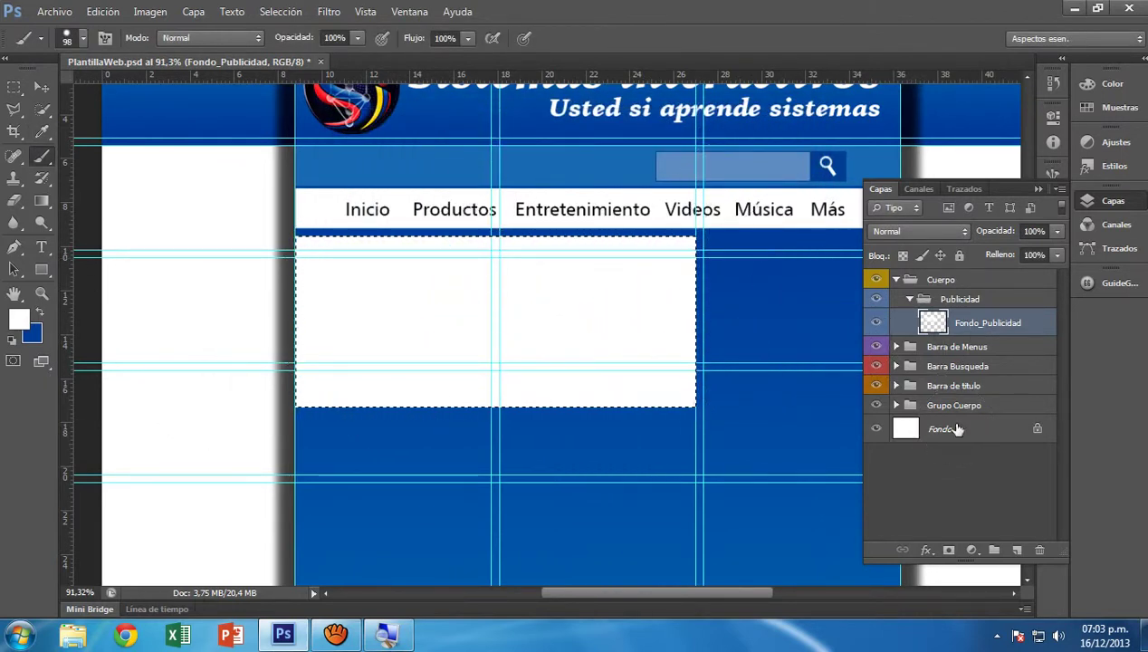
key("super")
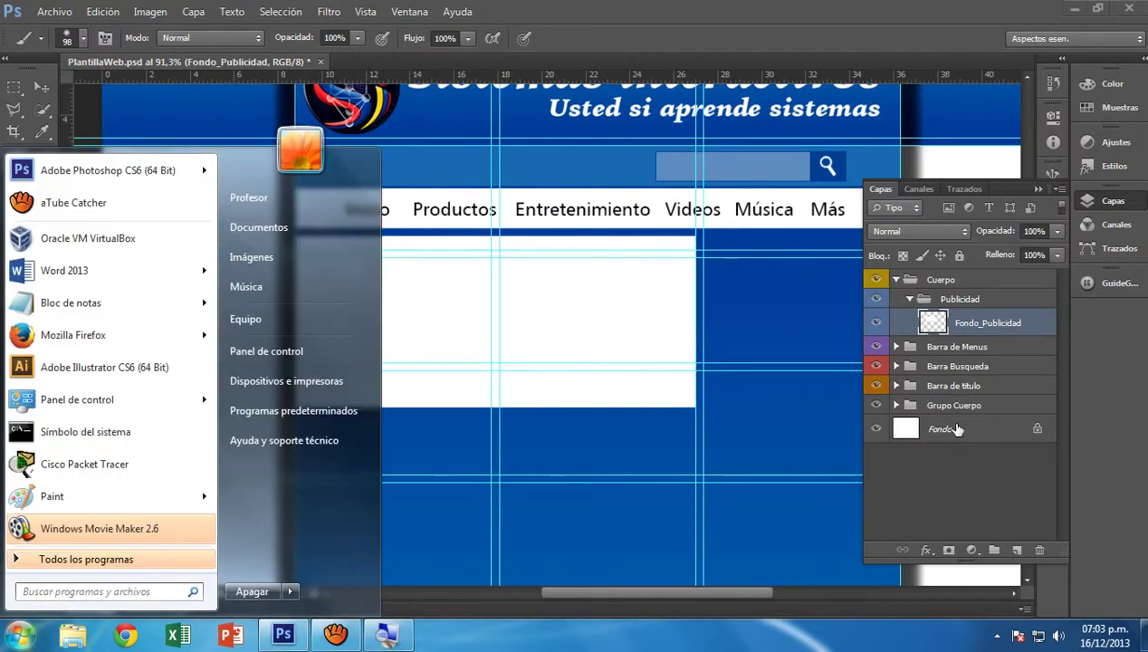
key("super")
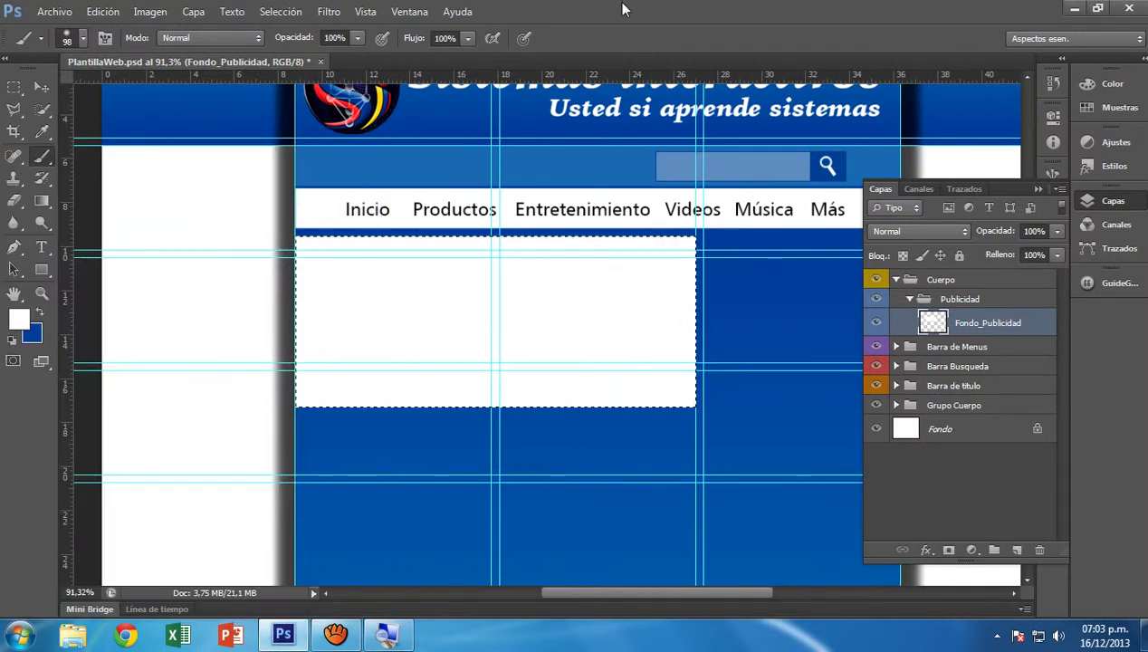
Review the white advertising block without guides and selection edges, and bring them back
key("ctrl+h")
scroll(492, 218, "down", 3)
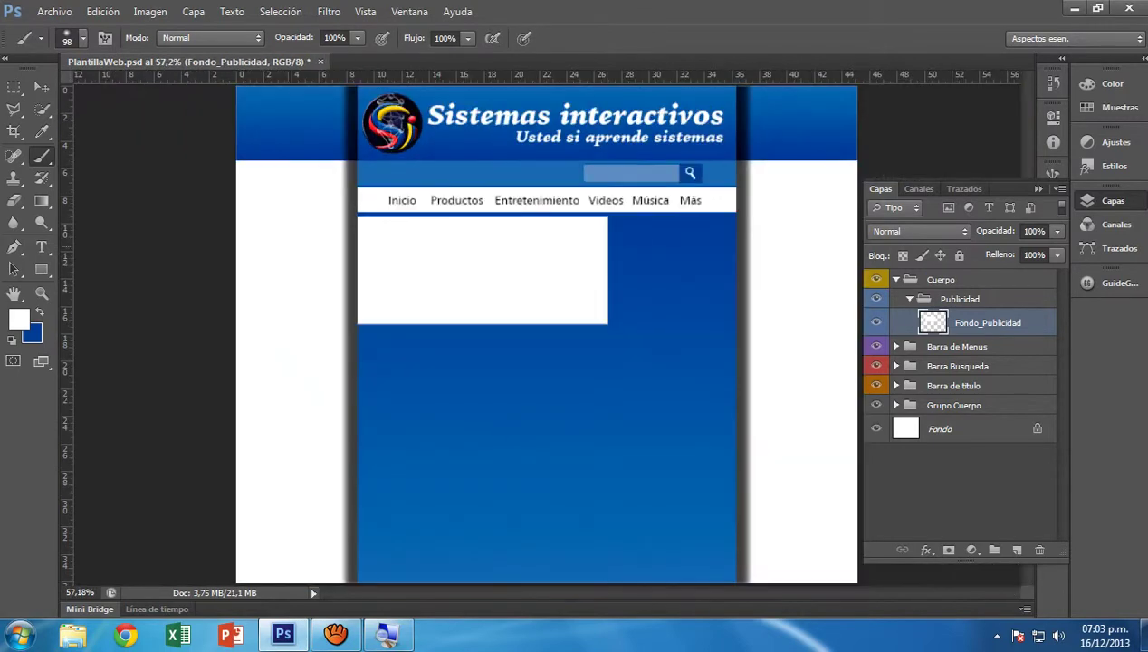
scroll(492, 219, "up", 3)
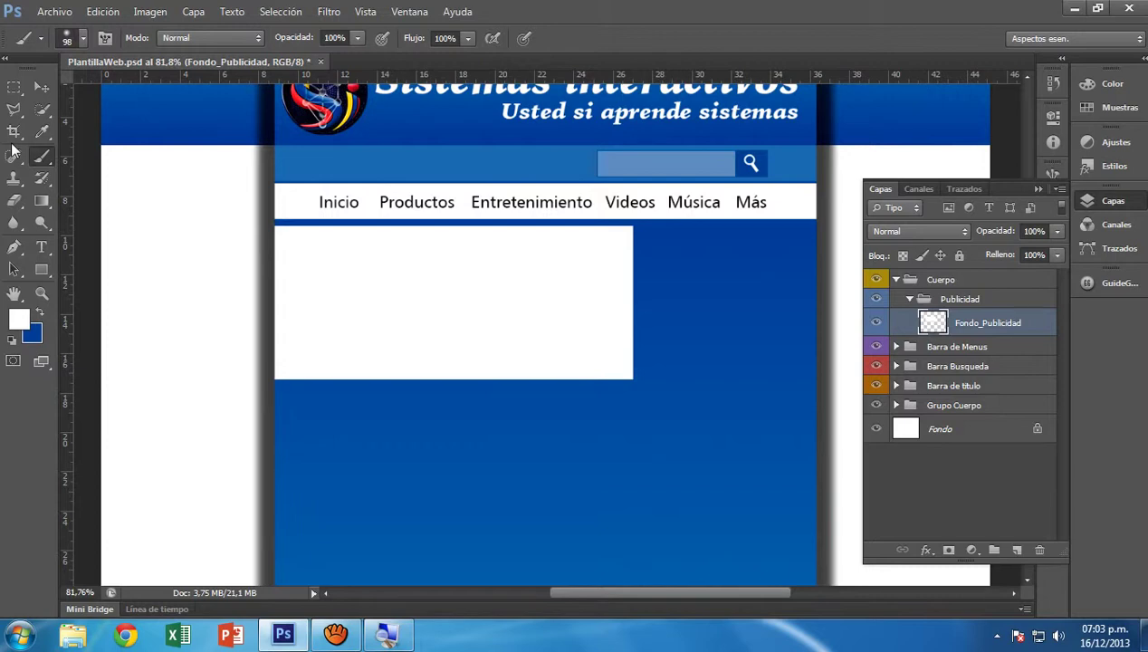
key("ctrl+h")
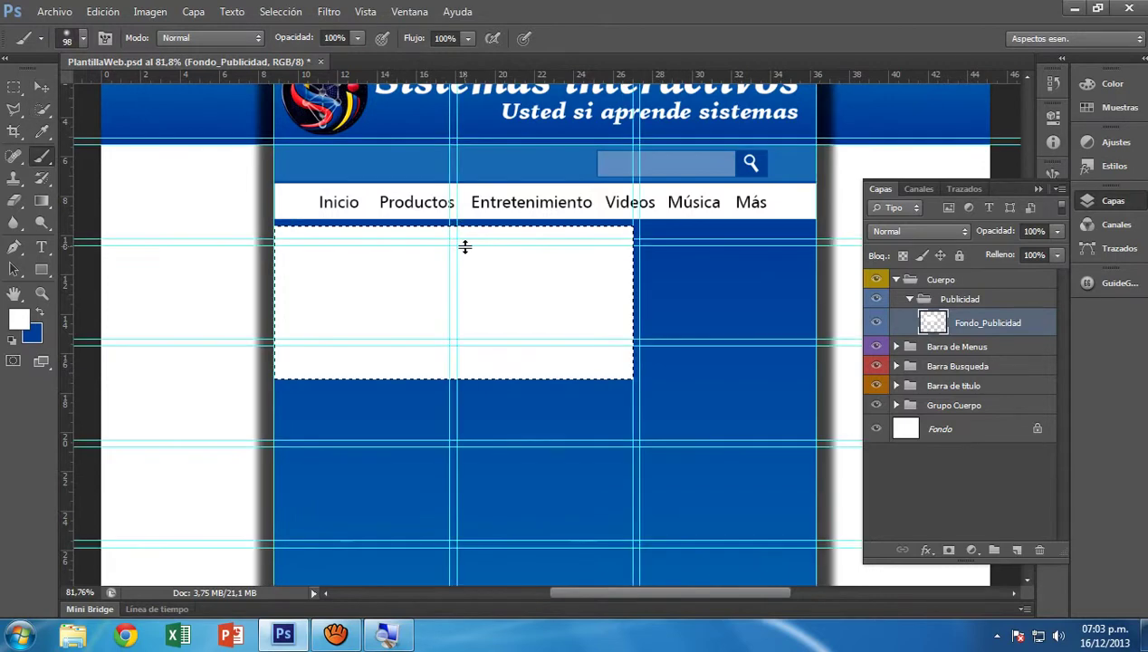
Deselect the advertising rectangle and switch to the Move tool
left_click(281, 11)
left_click(287, 9)
left_click(286, 9)
left_click(287, 43)
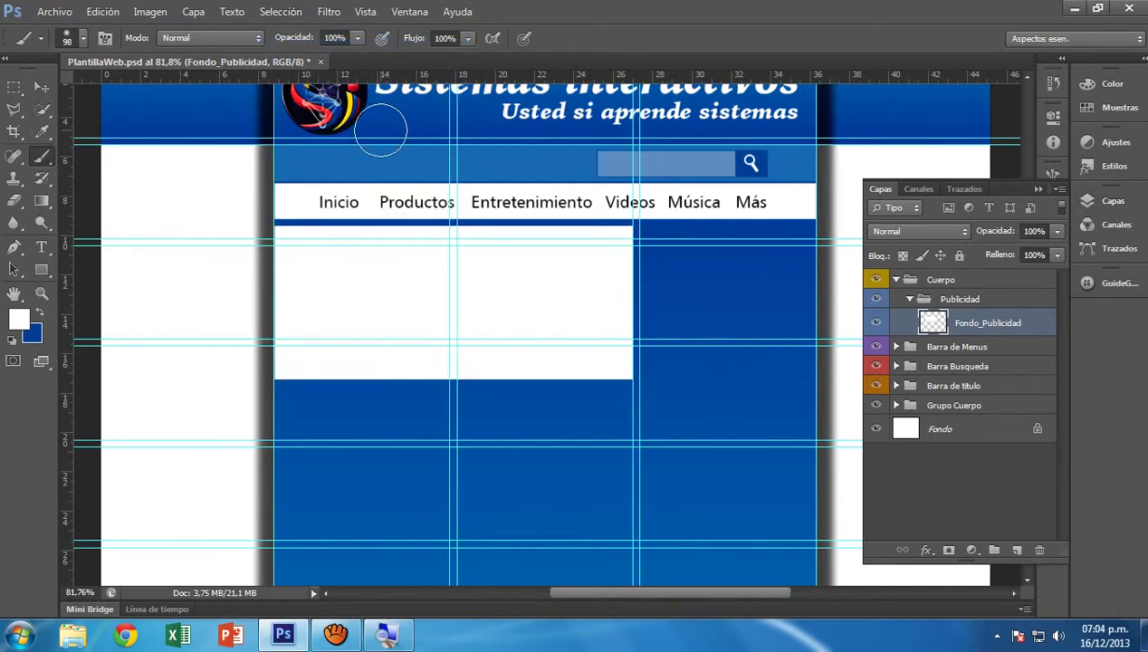
scroll(358, 221, "up", 2)
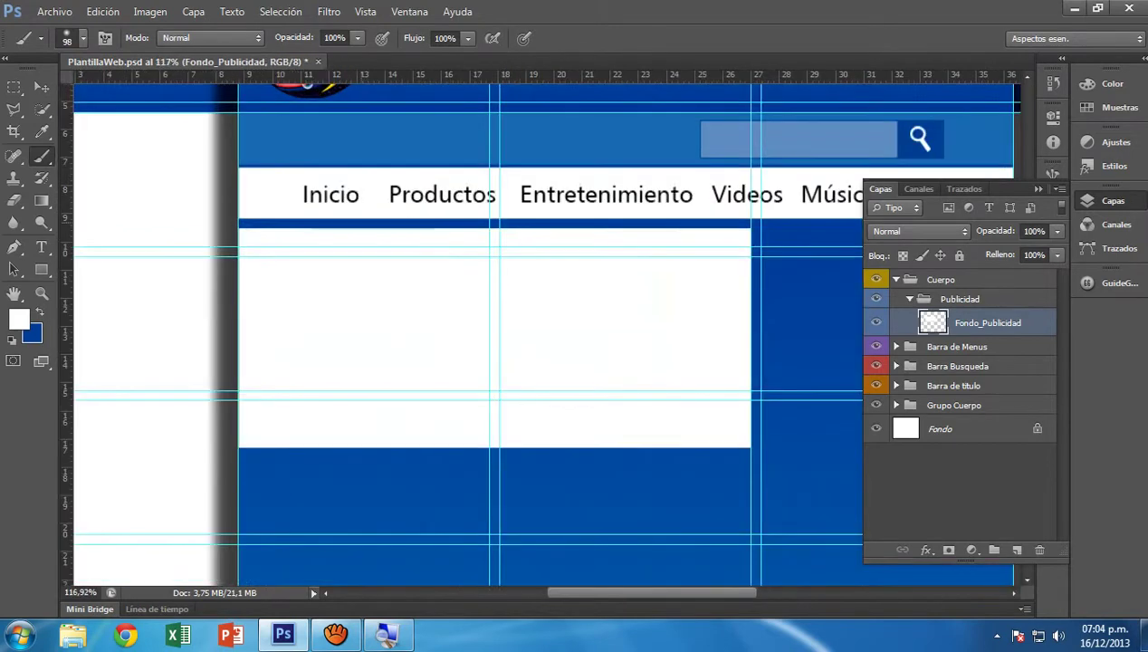
left_click(41, 86)
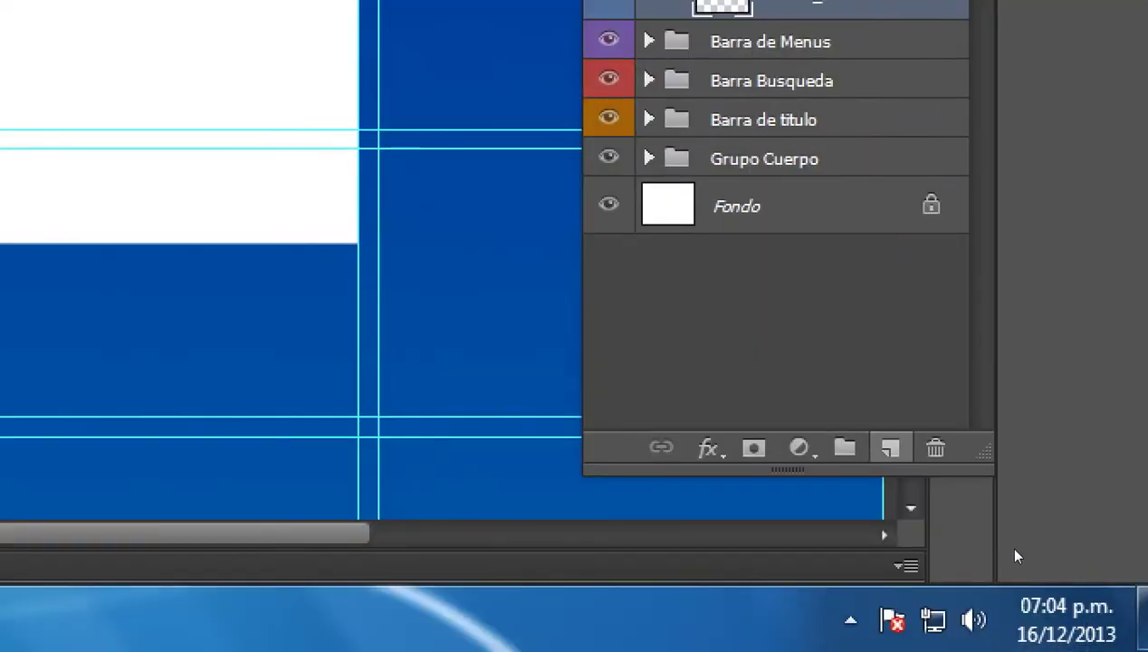
Create a new layer above Fondo_Publicidad in the Publicidad group and name it Botones_Atras_SIguiente
left_click(1016, 549)
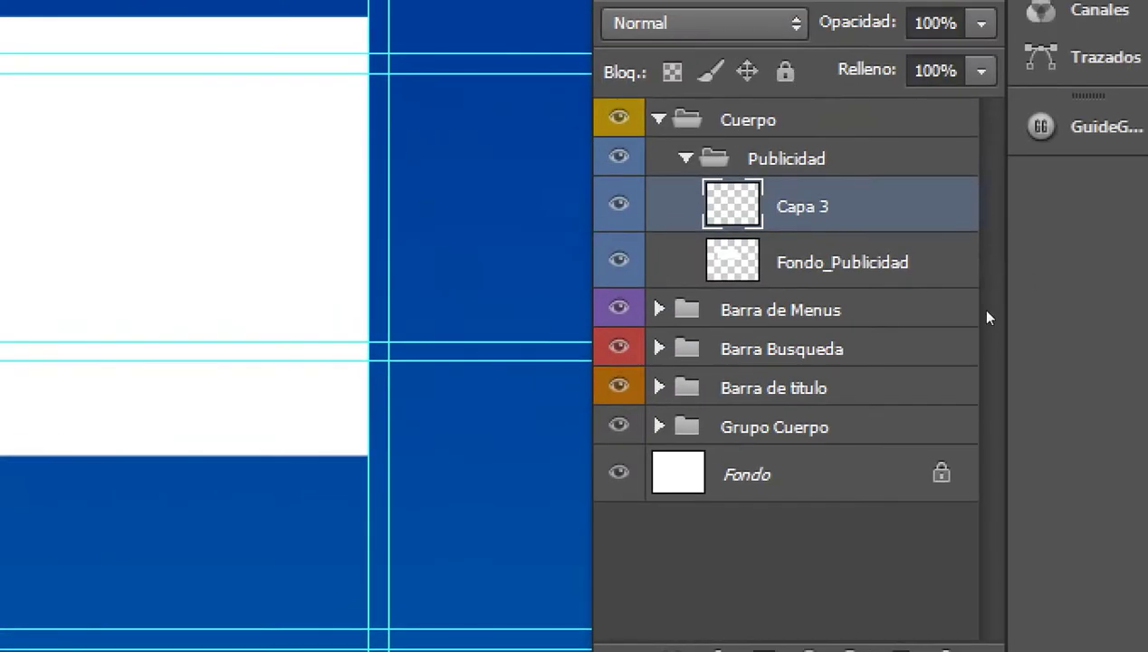
double_click(803, 207)
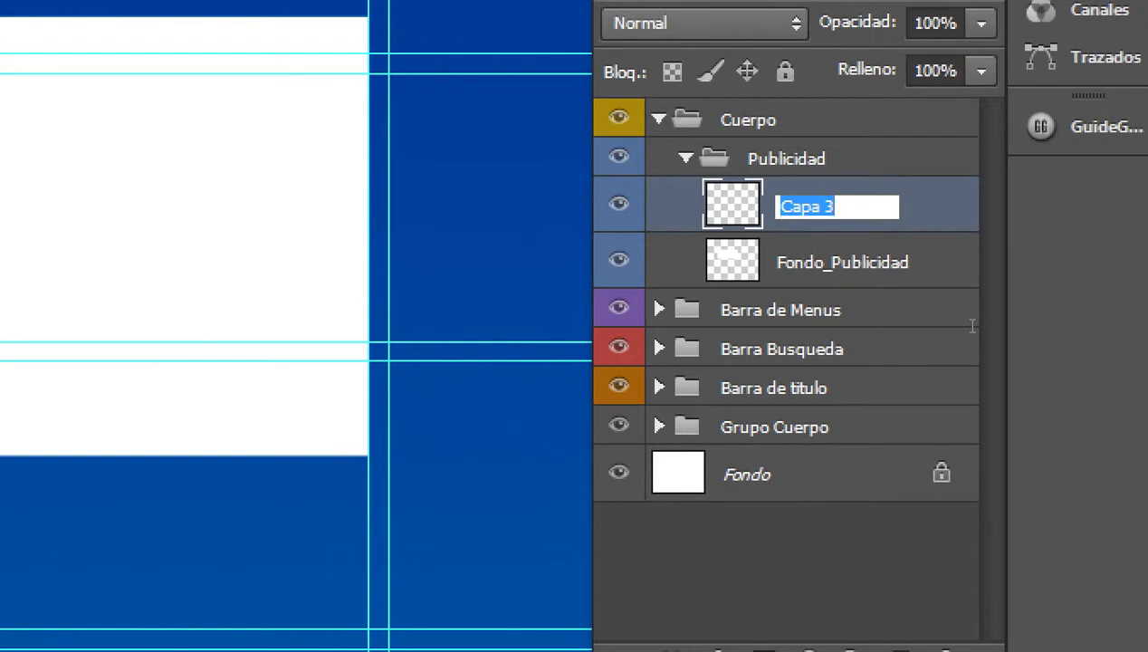
type("Botones_A")
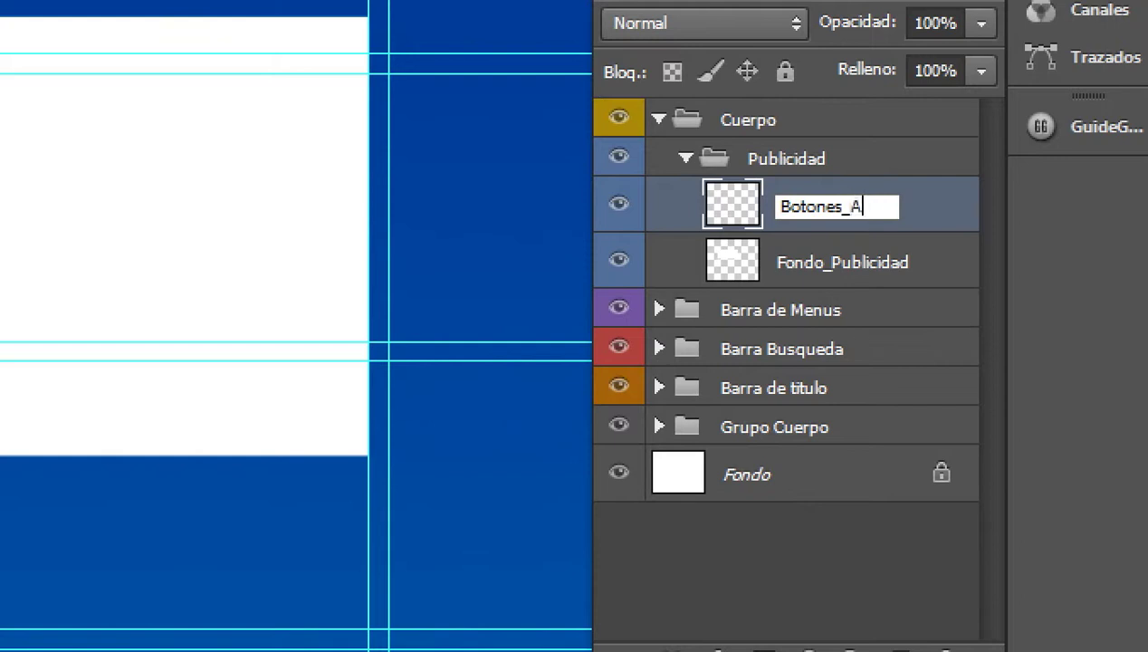
type("tras_SIguiente")
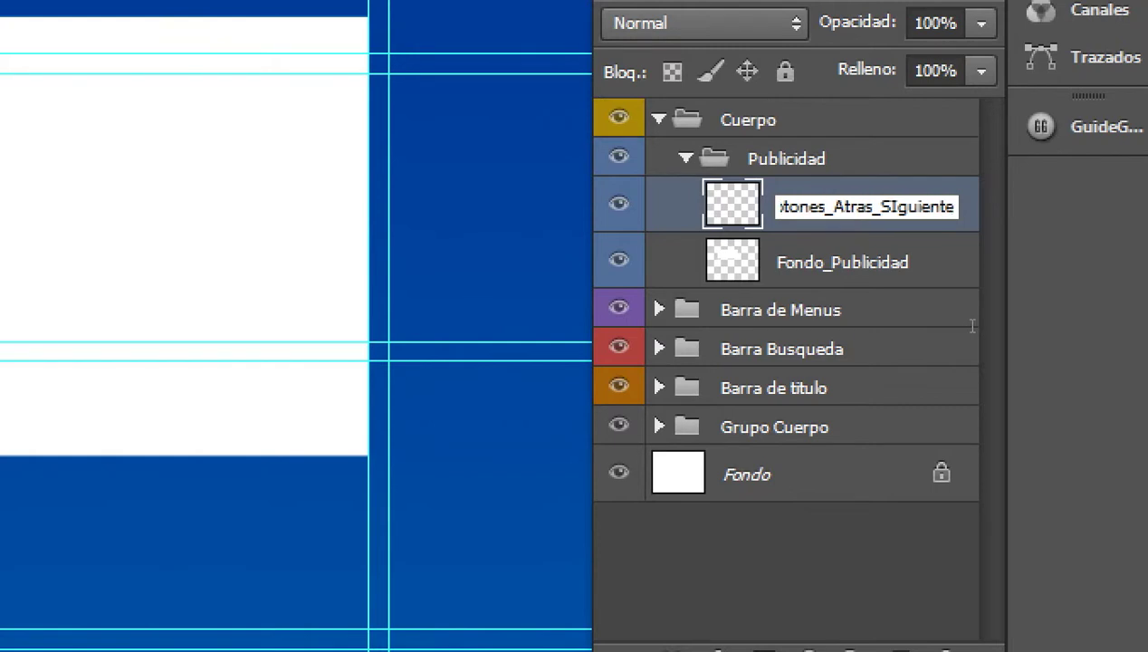
key("Return")
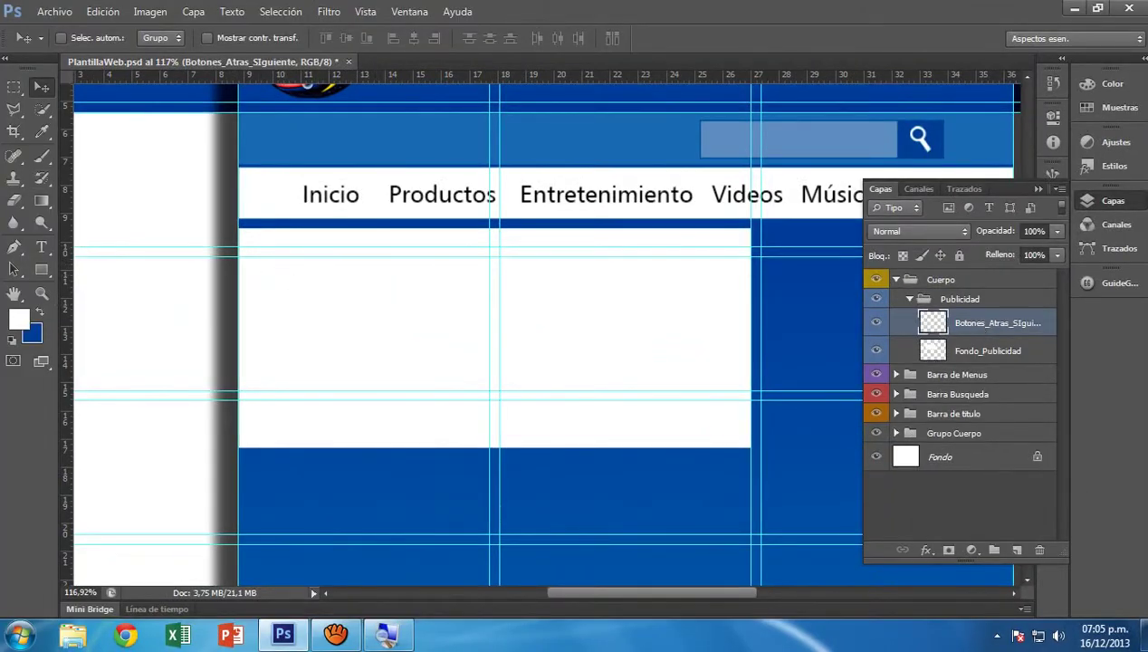
Select a strip across the white block below the guide and subtract its middle, leaving a small rectangle at each end
key("m")
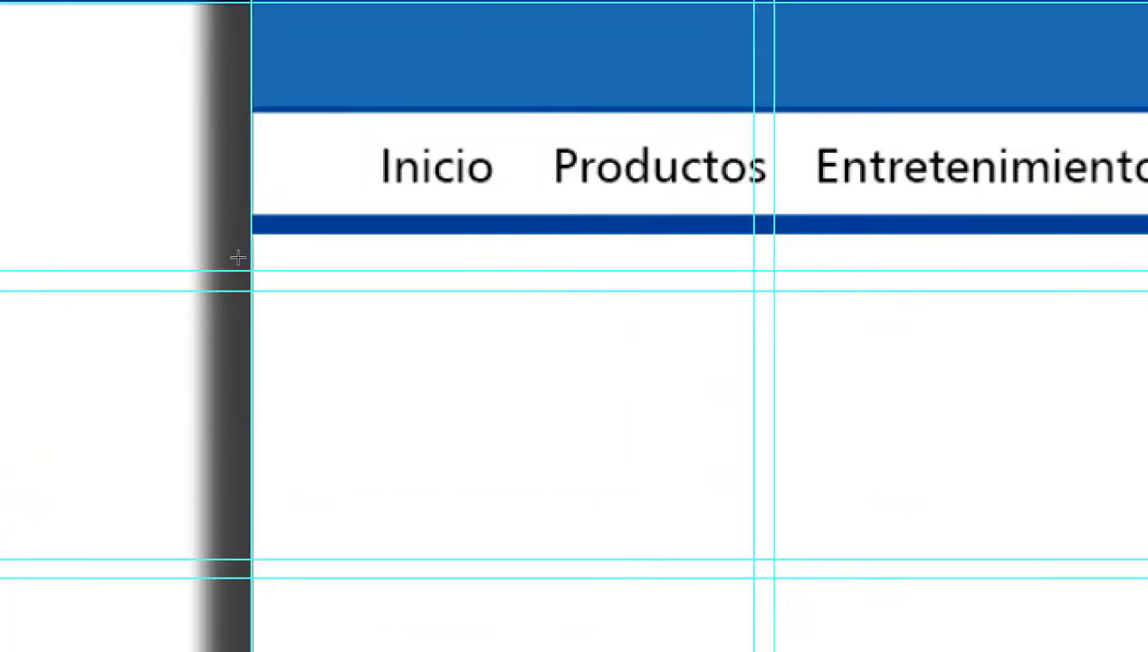
left_click_drag(240, 258, 309, 296)
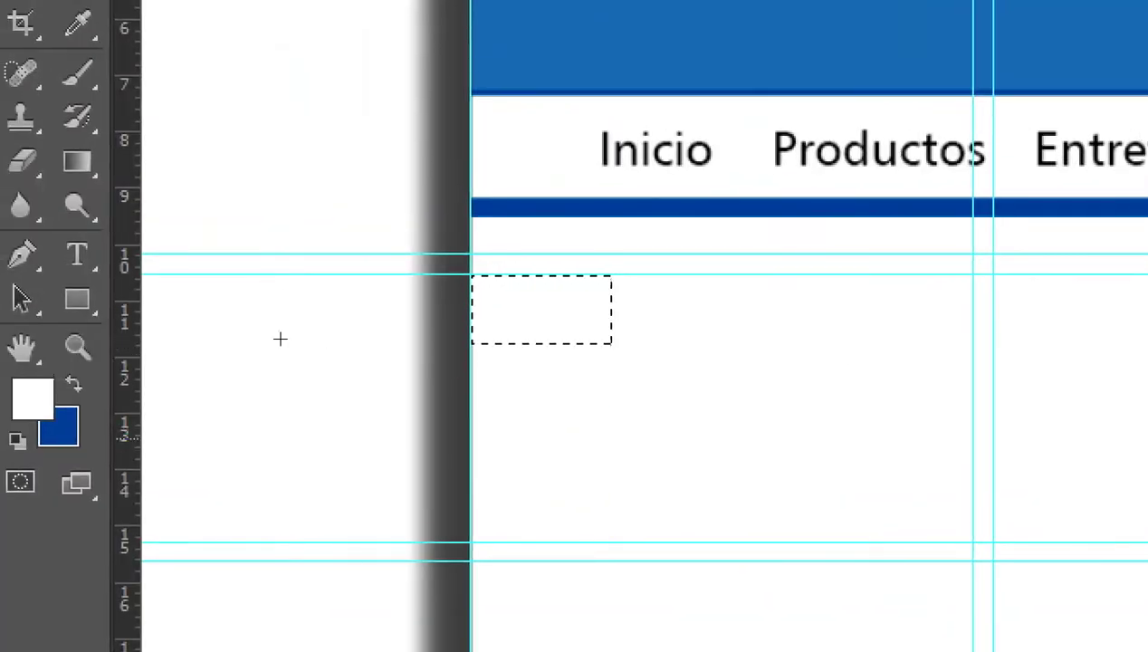
key("ctrl+d")
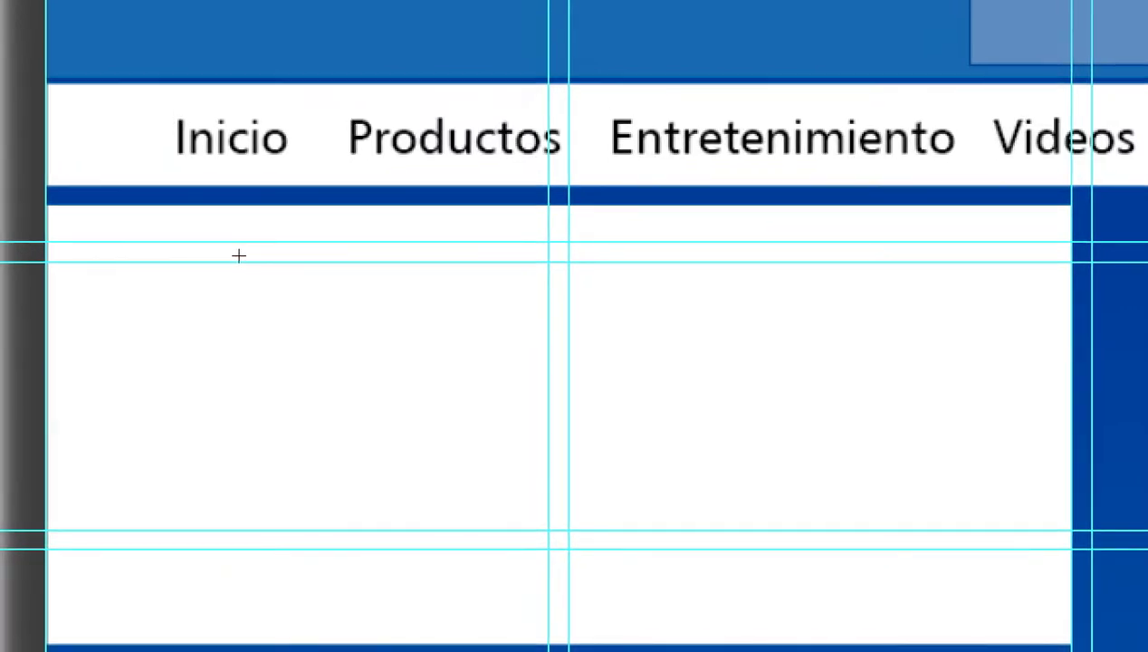
left_click_drag(258, 264, 746, 282)
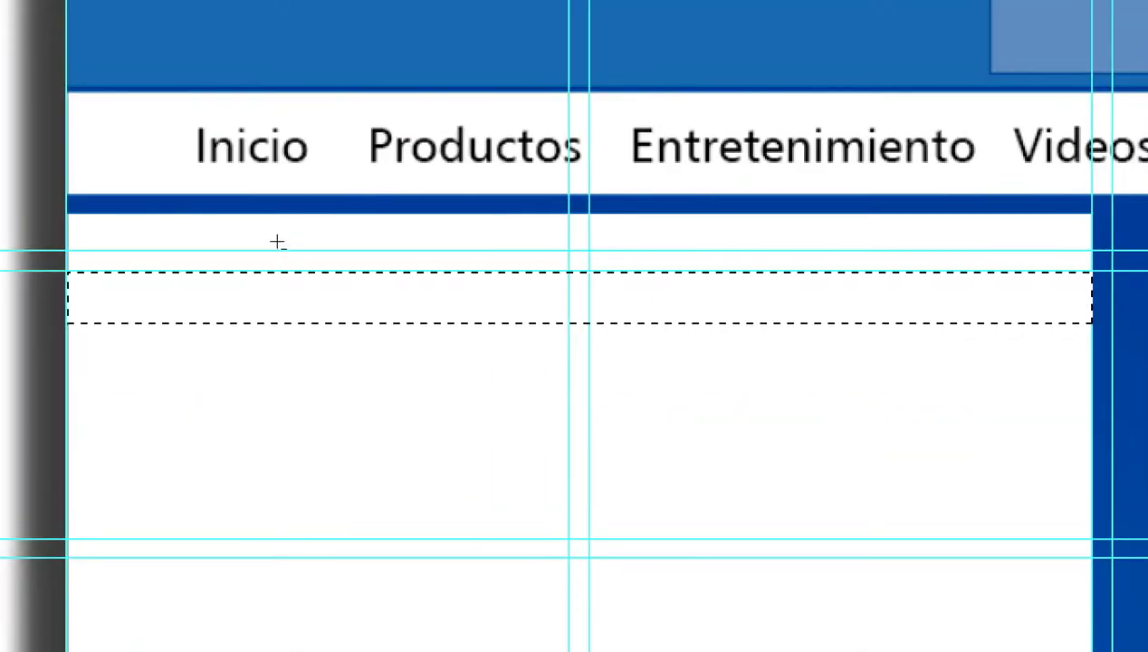
left_click_drag(121, 249, 295, 244)
left_click_drag(195, 252, 686, 387)
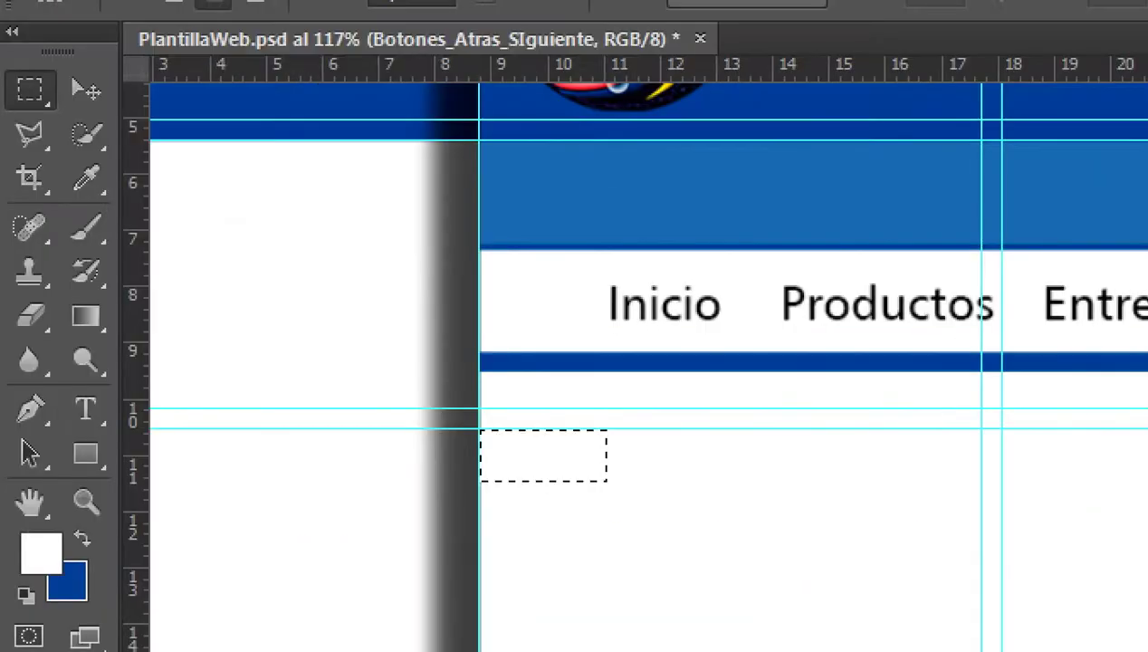
Paint both selected rectangles white with the Brush tool, deselect, and check them by briefly hiding the Fondo_Publicidad layer
left_click(85, 226)
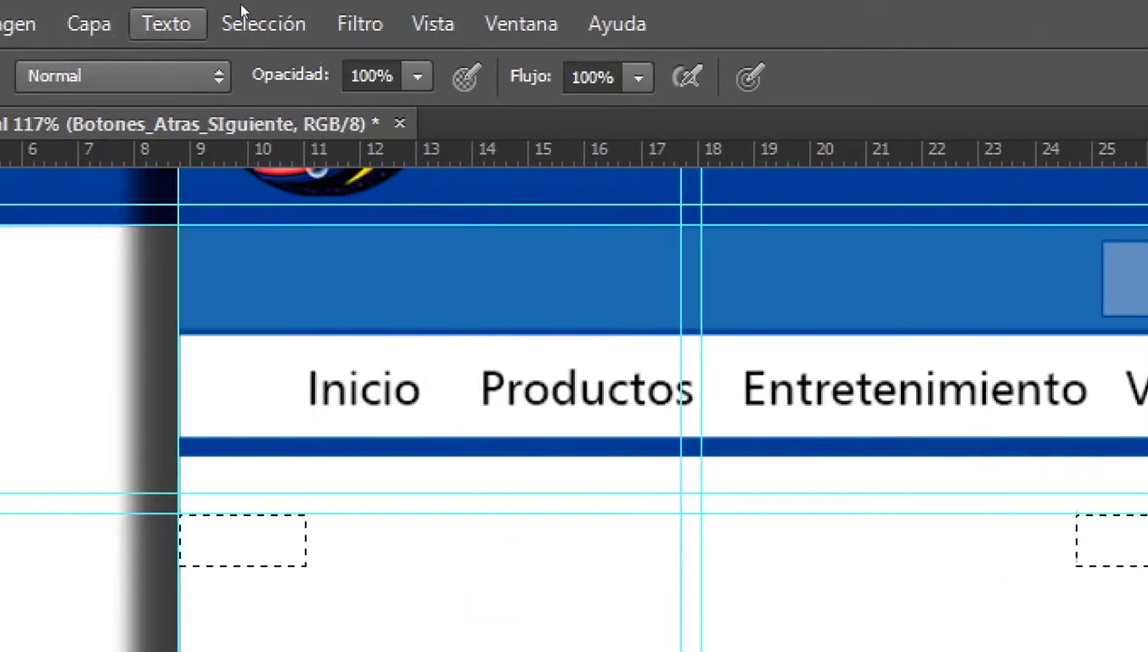
left_click(271, 16)
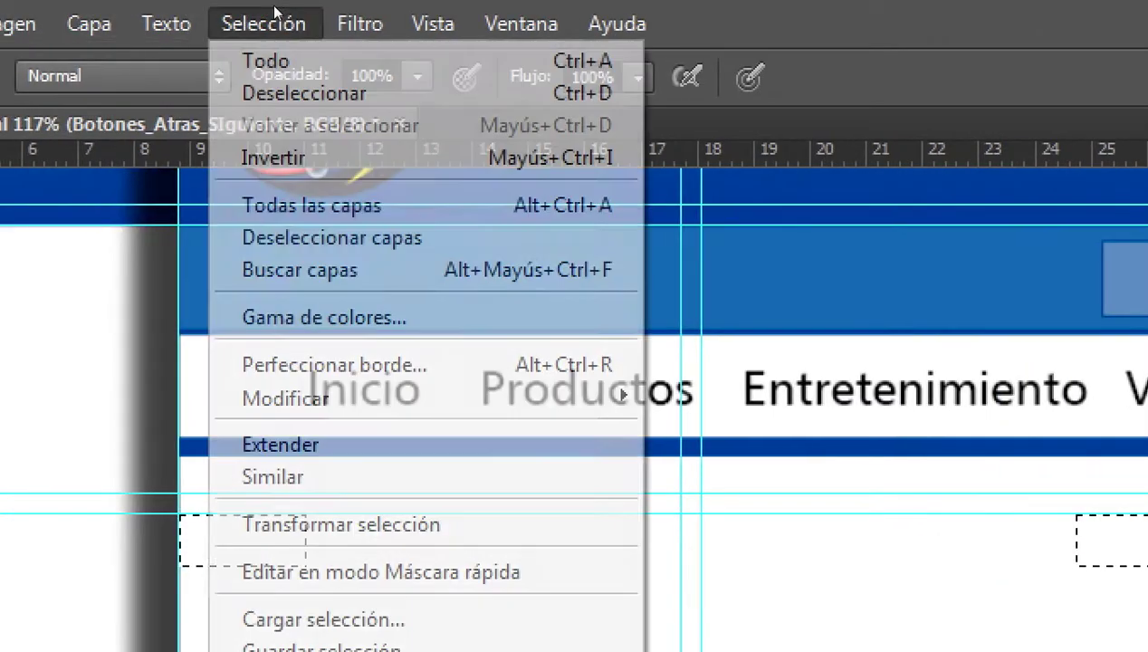
key("Down")
key("Up")
key("Return")
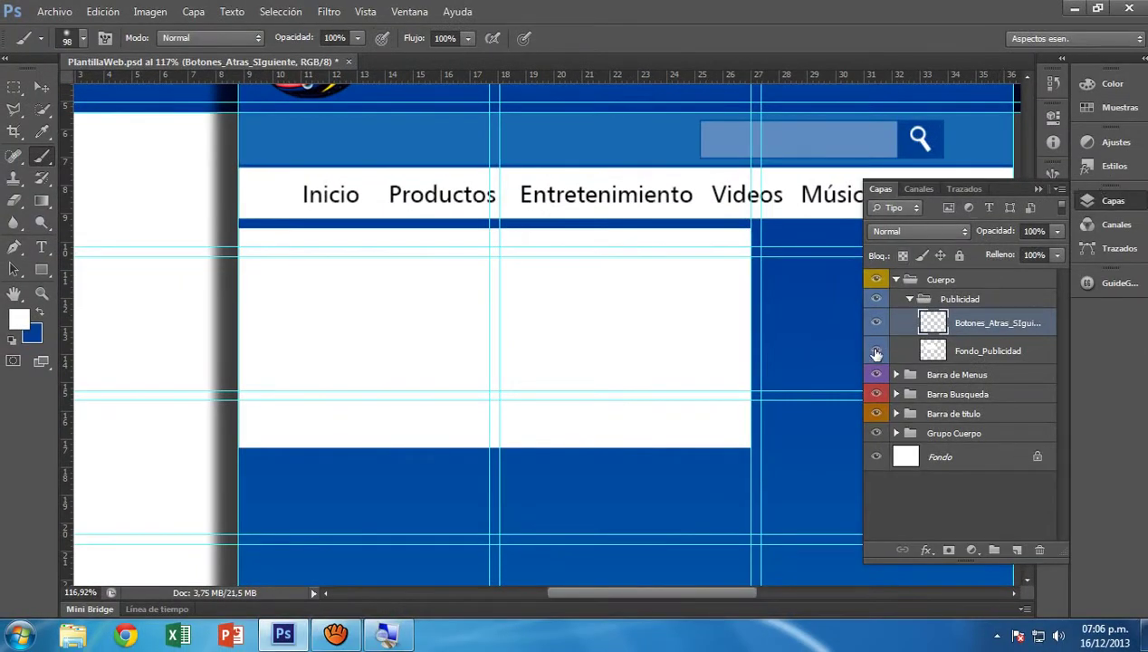
left_click(876, 352)
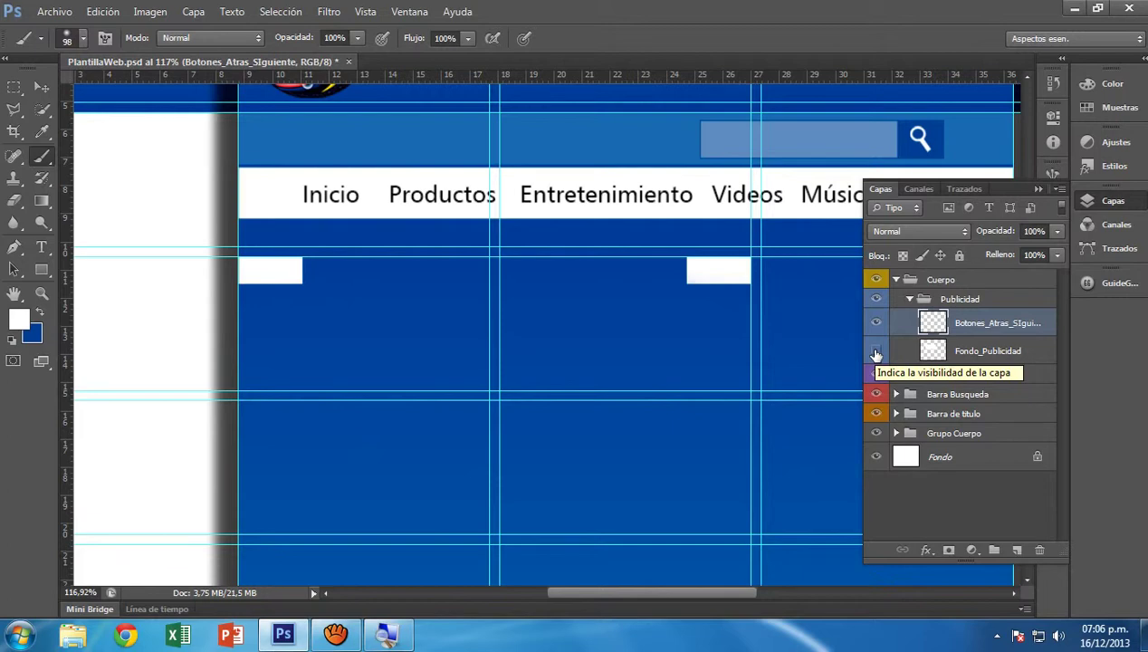
left_click(875, 352)
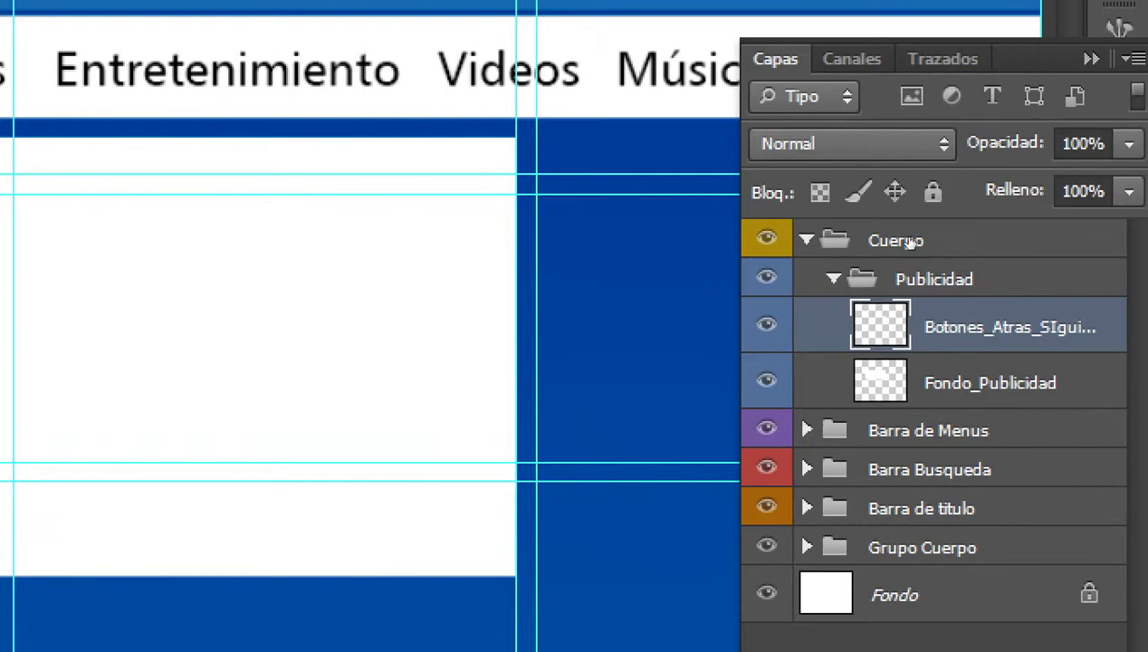
Lock the transparent pixels of Botones_Atras_SIguiente and repaint both button rectangles with the dark blue background colour
left_click(902, 254)
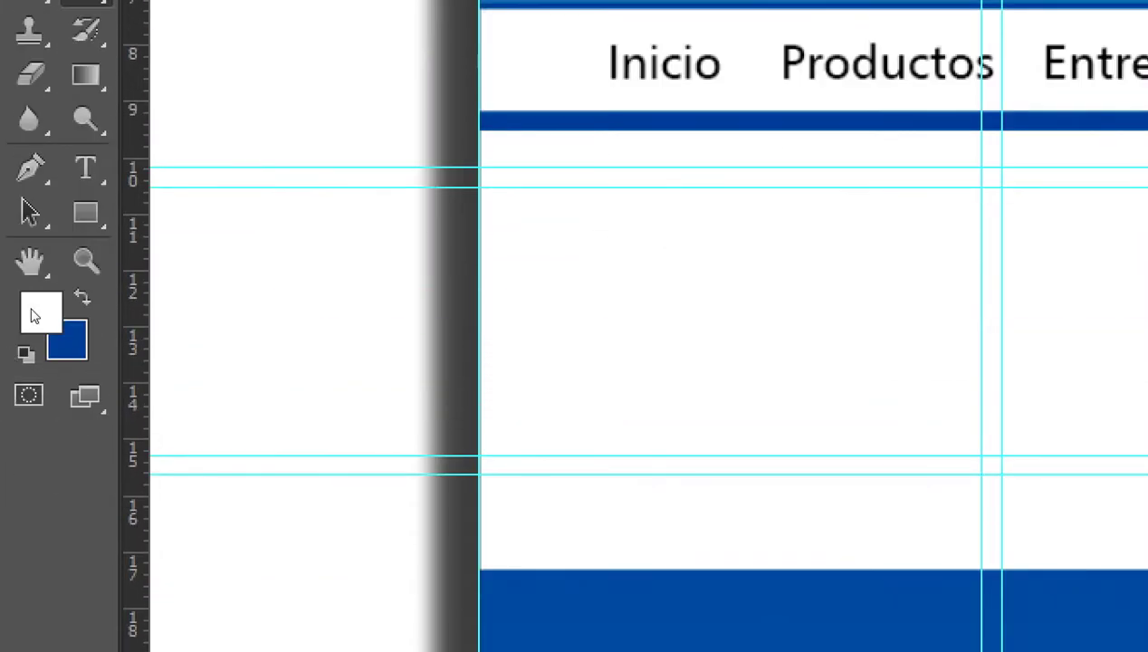
left_click(83, 303)
mouse_move(375, 264)
left_mouse_down()
mouse_move(431, 272)
mouse_move(339, 257)
left_mouse_up()
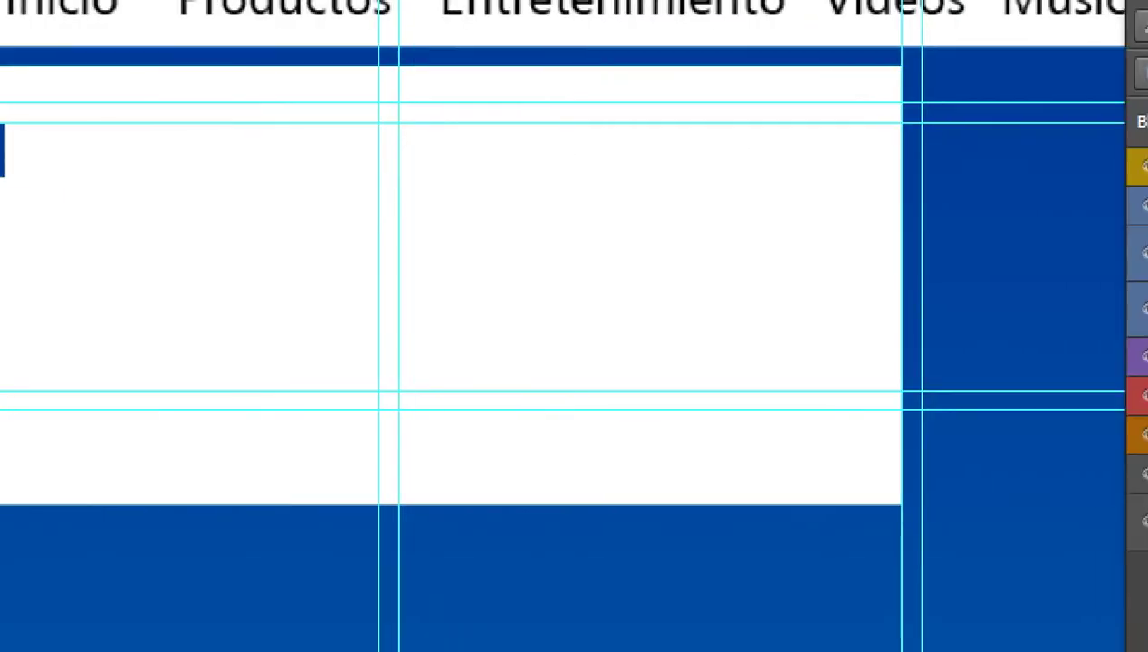
left_click_drag(1147, 320, 1147, 354)
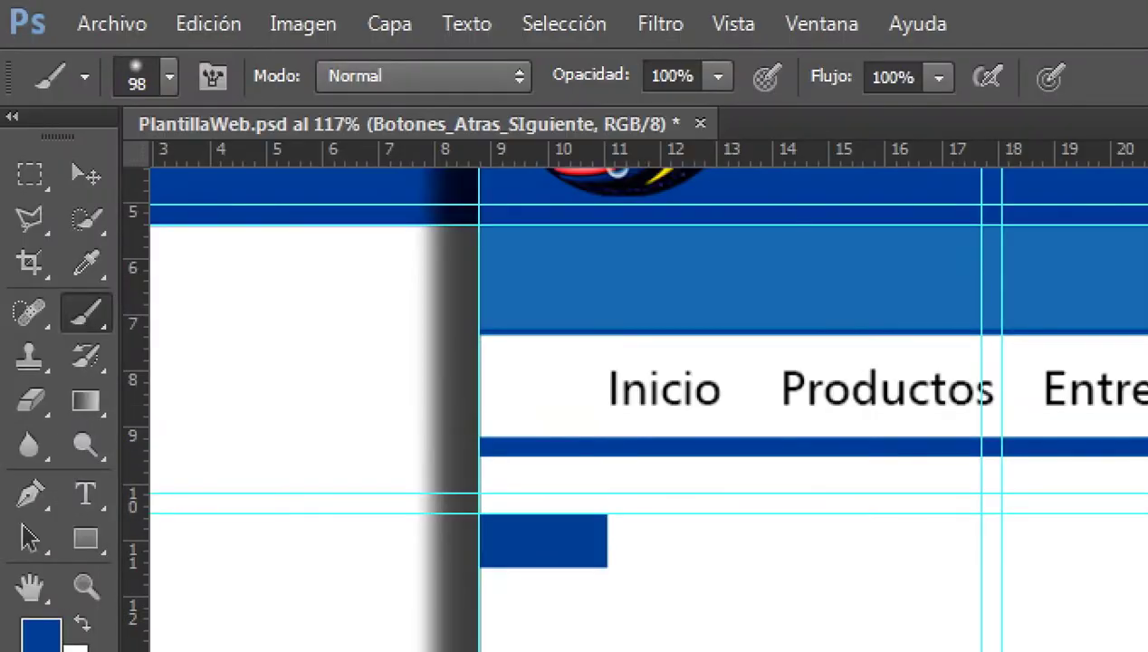
Nudge the two blue button rectangles straight down to about the vertical middle of the white advertising block
key("v")
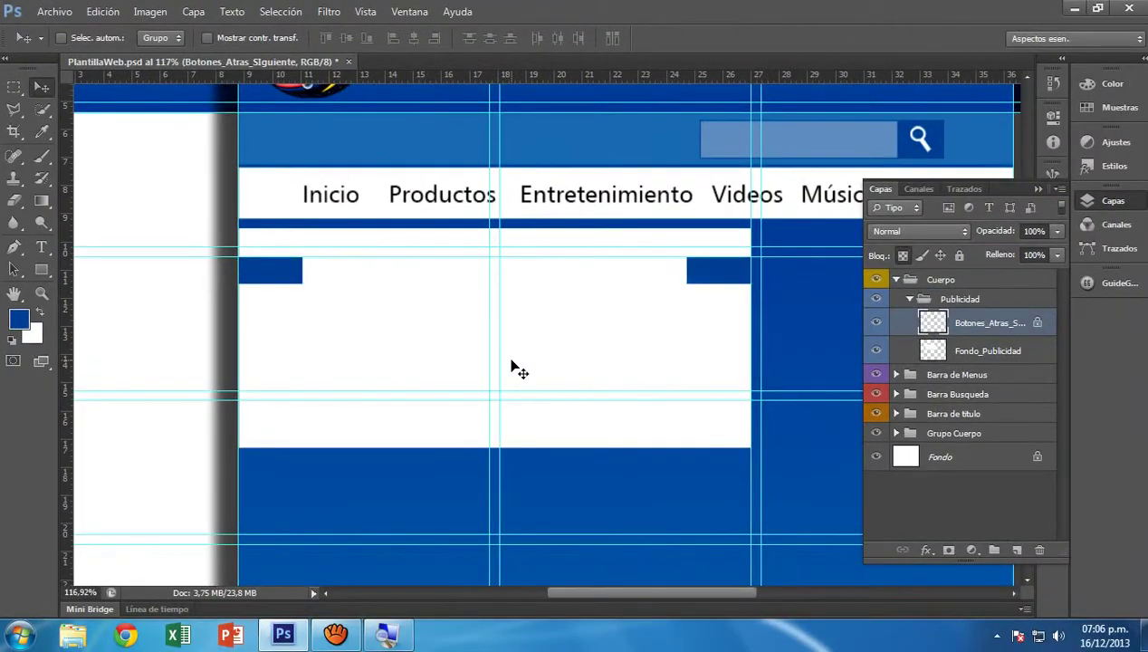
key("Down")
key("Down")
key("Down")
key("Down")
key("Down")
key("Down")
key("Down")
key("Down")
key("Down")
key("Down")
key("Down")
key("Down")
key("Down")
key("Down")
key("Down")
key("Down")
key("Down")
key("Down")
key("Down")
key("Down")
key("Down")
key("Down")
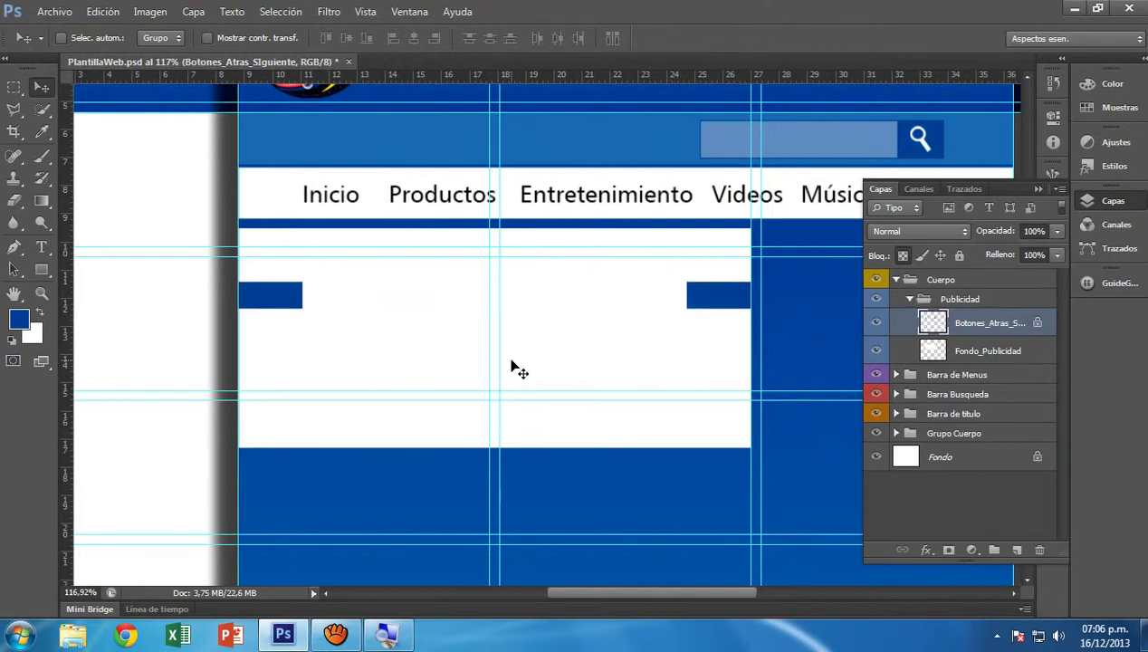
key("Down")
key("Down")
key("Down")
key("Down")
key("Down")
key("Down")
key("Down")
key("Down")
key("Down")
key("Down")
key("Down")
key("Down")
key("Down")
key("Down")
key("Down")
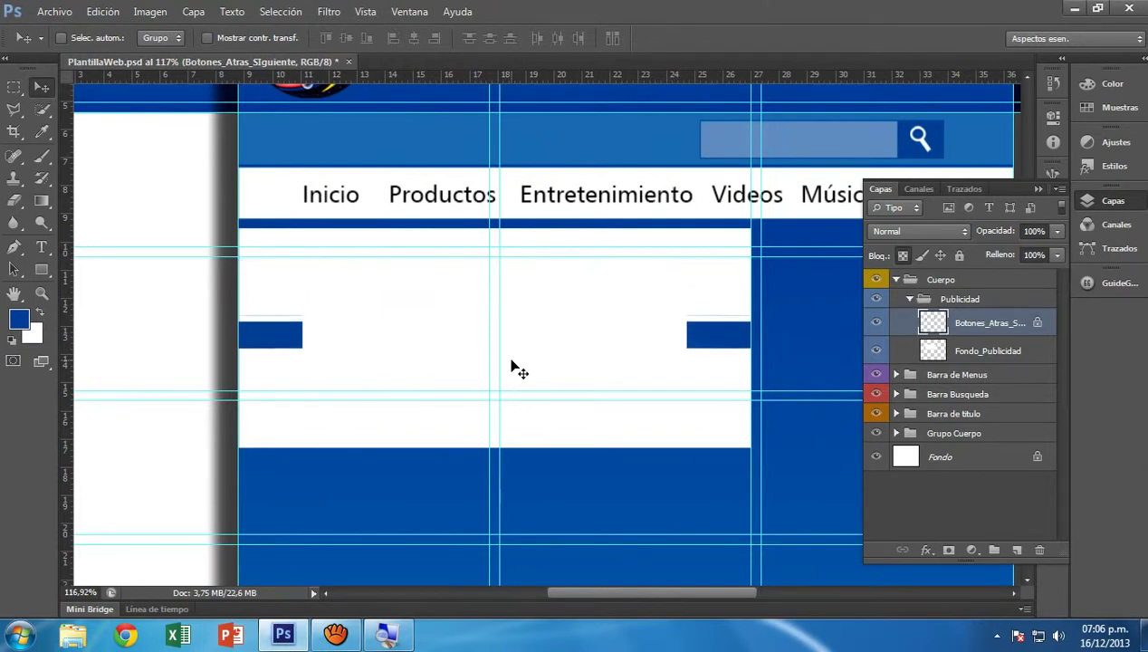
key("Down")
key("Down")
Inspect the edges and placement of both blue buttons at several zoom levels
scroll(448, 351, "up", 5)
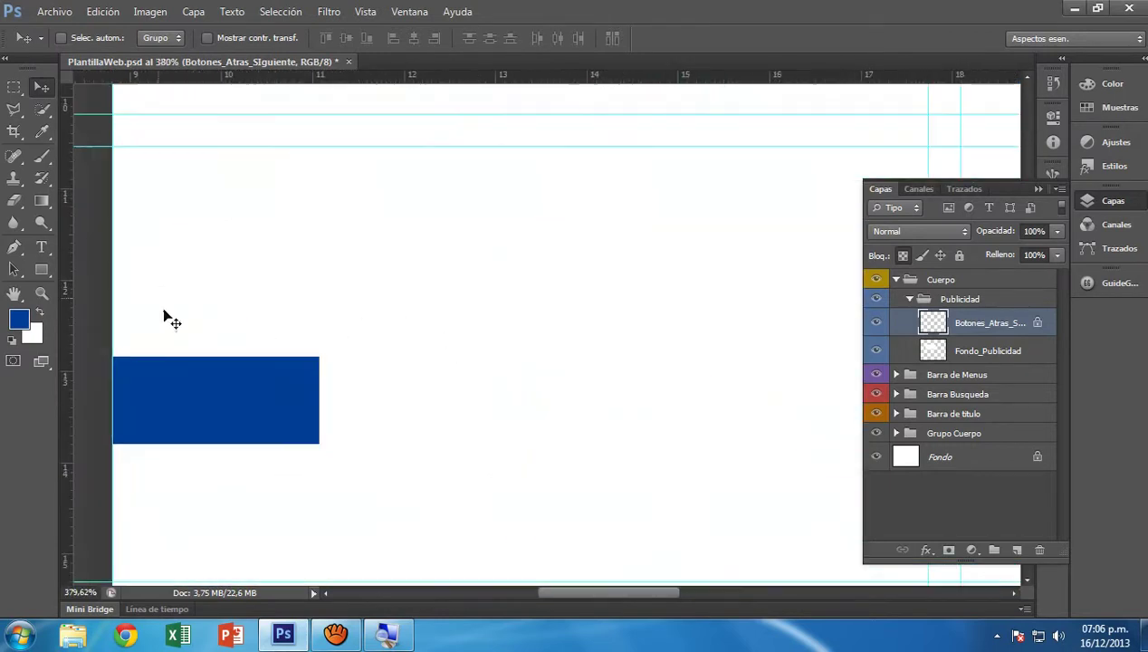
scroll(201, 288, "down", 4)
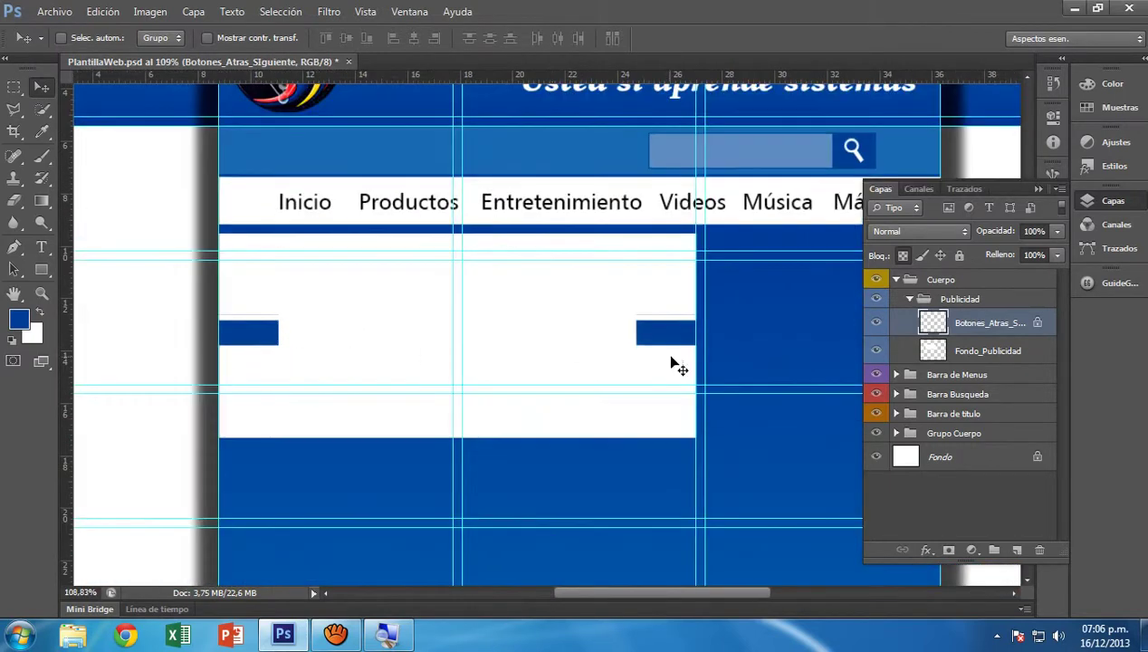
scroll(661, 344, "up", 1)
scroll(672, 336, "down", 3)
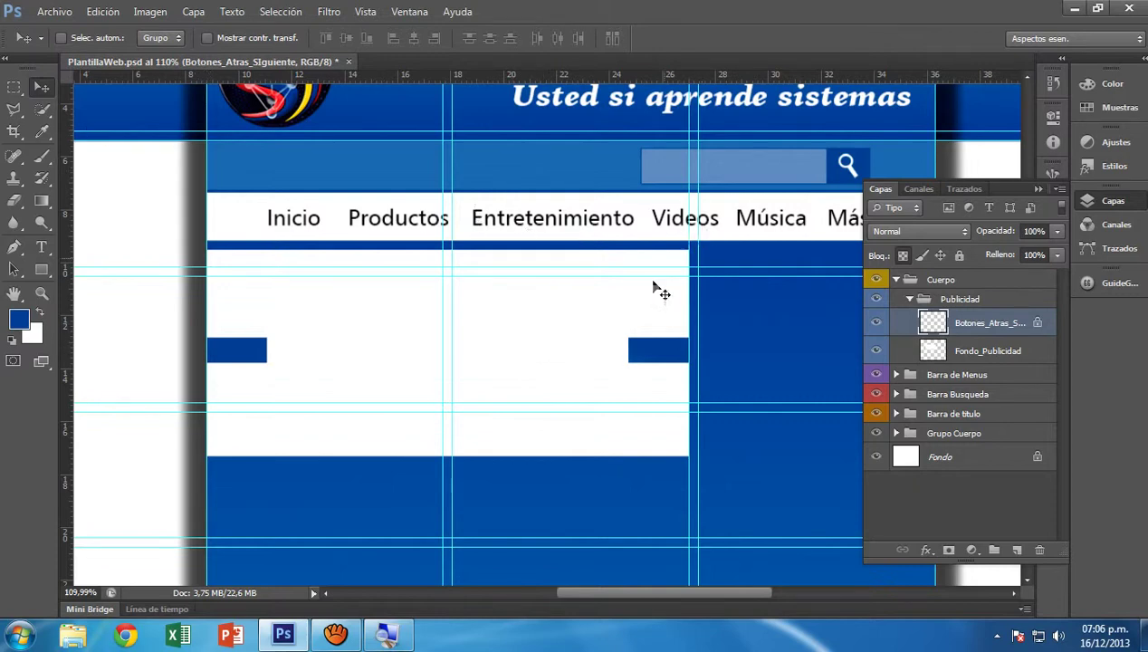
scroll(215, 352, "up", 4)
scroll(284, 366, "down", 2)
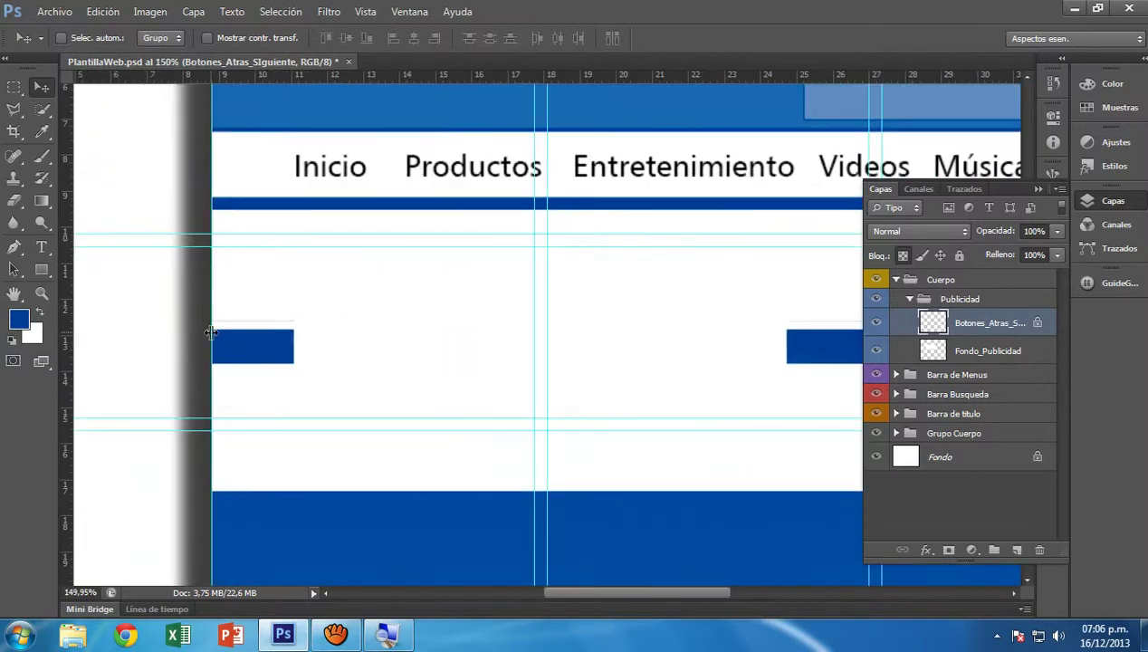
scroll(210, 333, "down", 3)
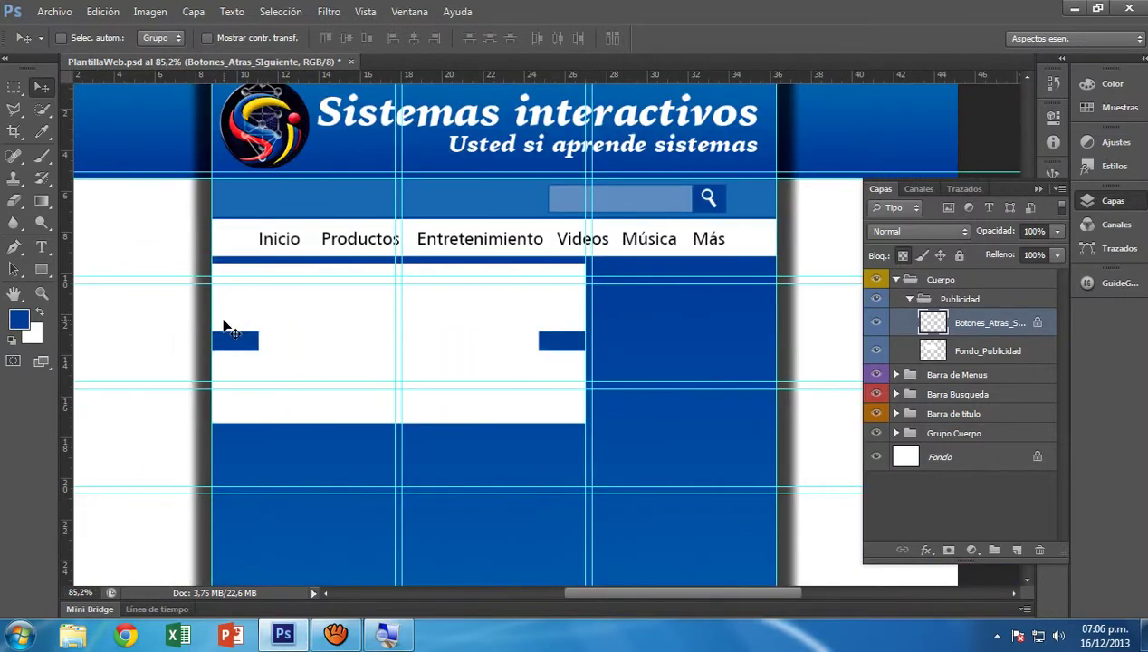
left_click(14, 109)
scroll(241, 376, "up", 5)
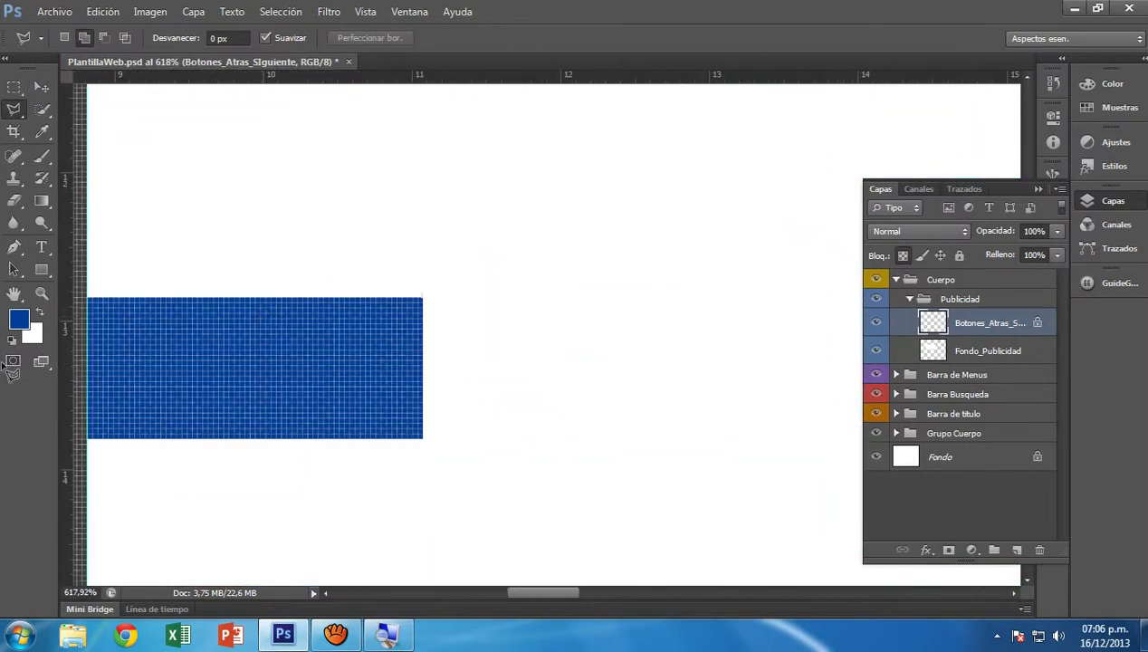
scroll(308, 389, "up", 3)
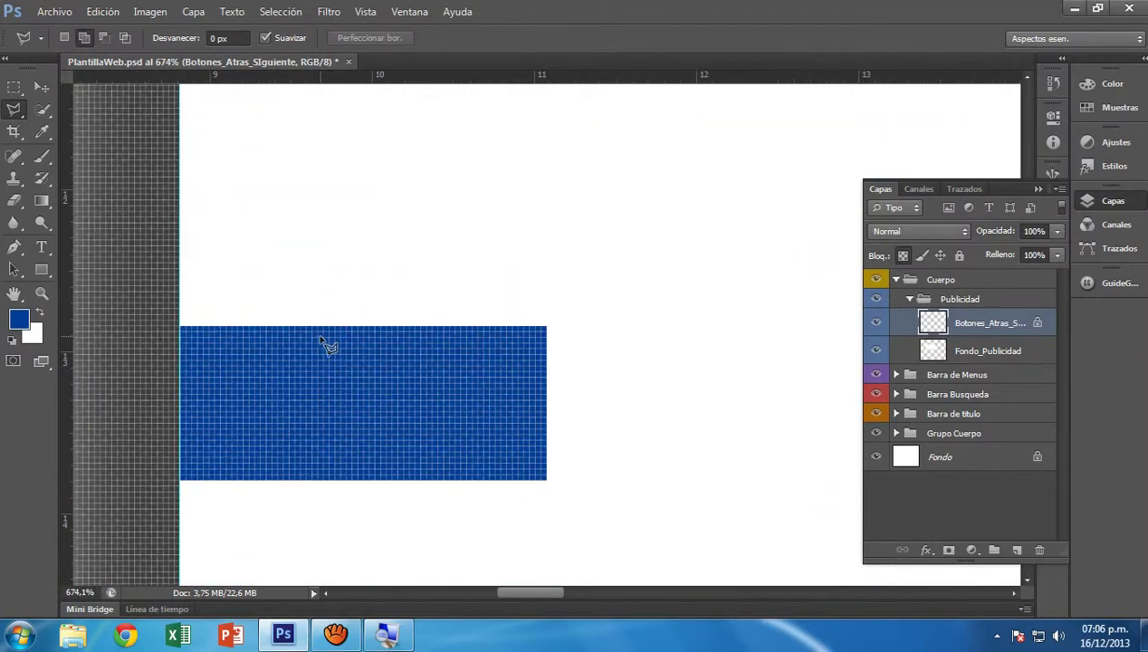
scroll(321, 339, "up", 1)
scroll(353, 379, "down", 2)
scroll(320, 318, "up", 2)
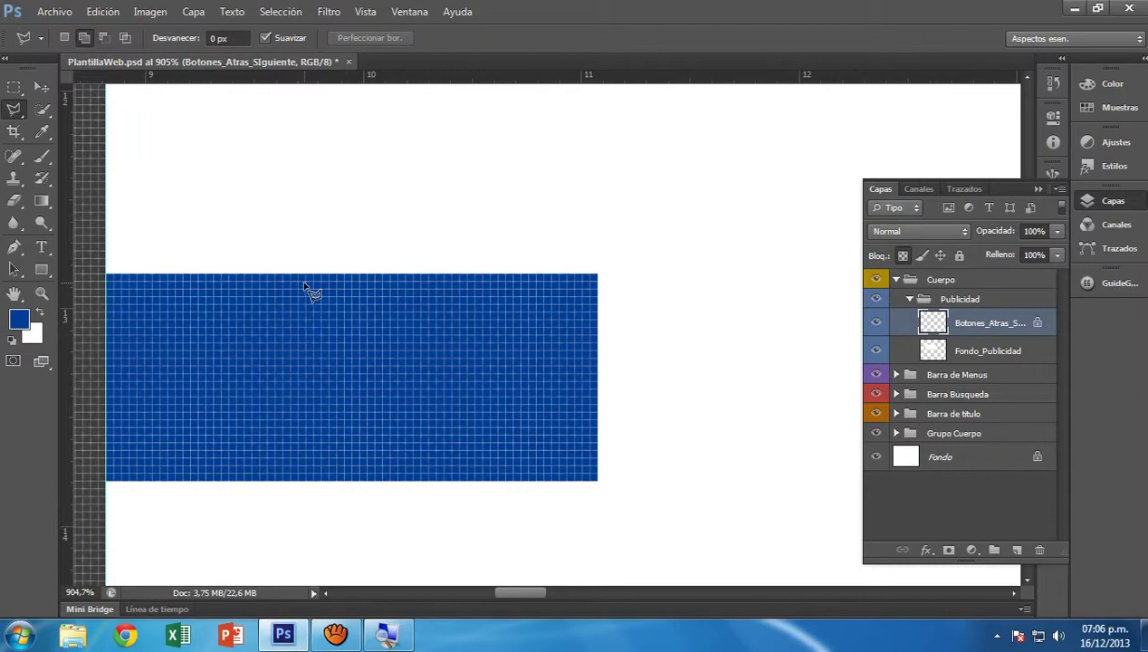
scroll(313, 289, "up", 4)
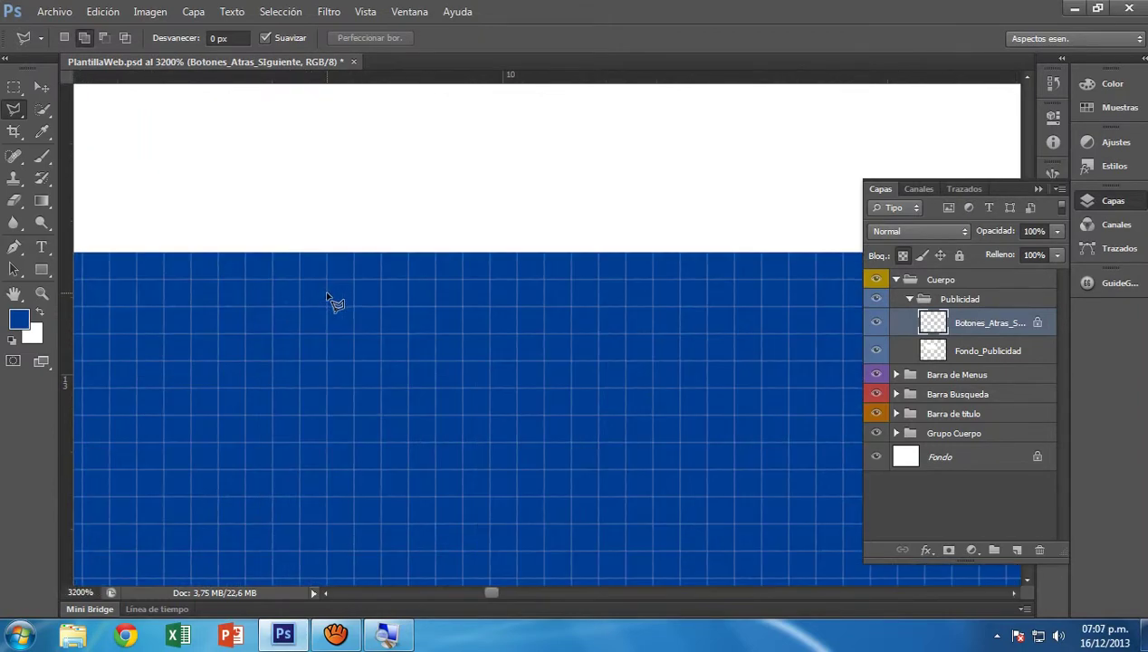
scroll(512, 313, "down", 3)
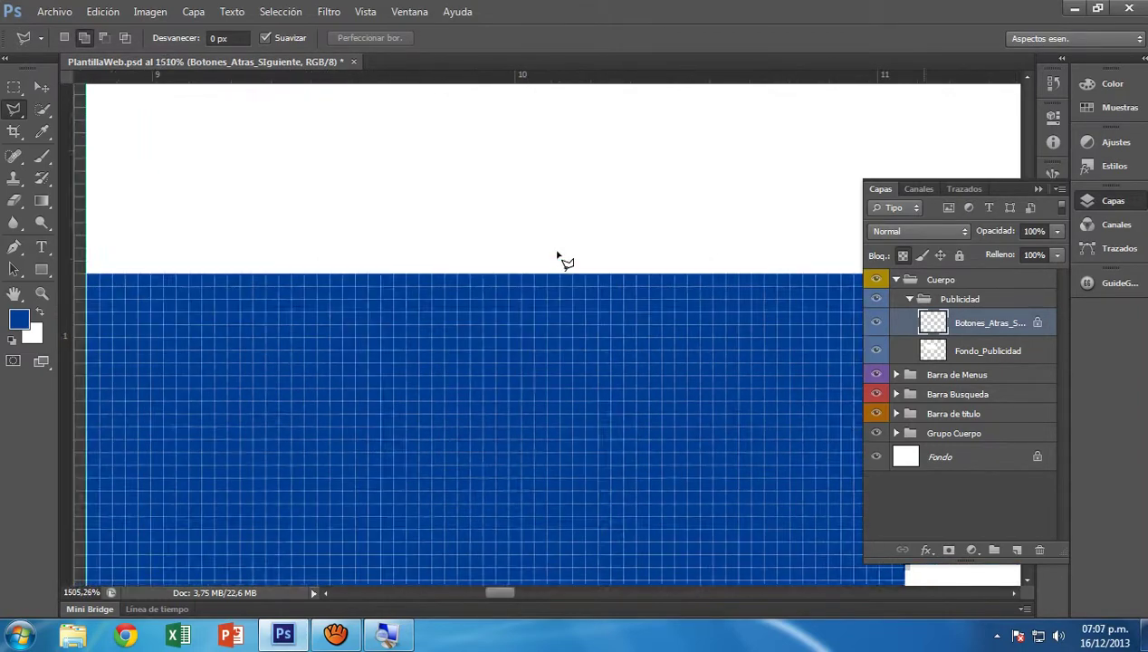
scroll(504, 315, "up", 1)
scroll(448, 312, "down", 1)
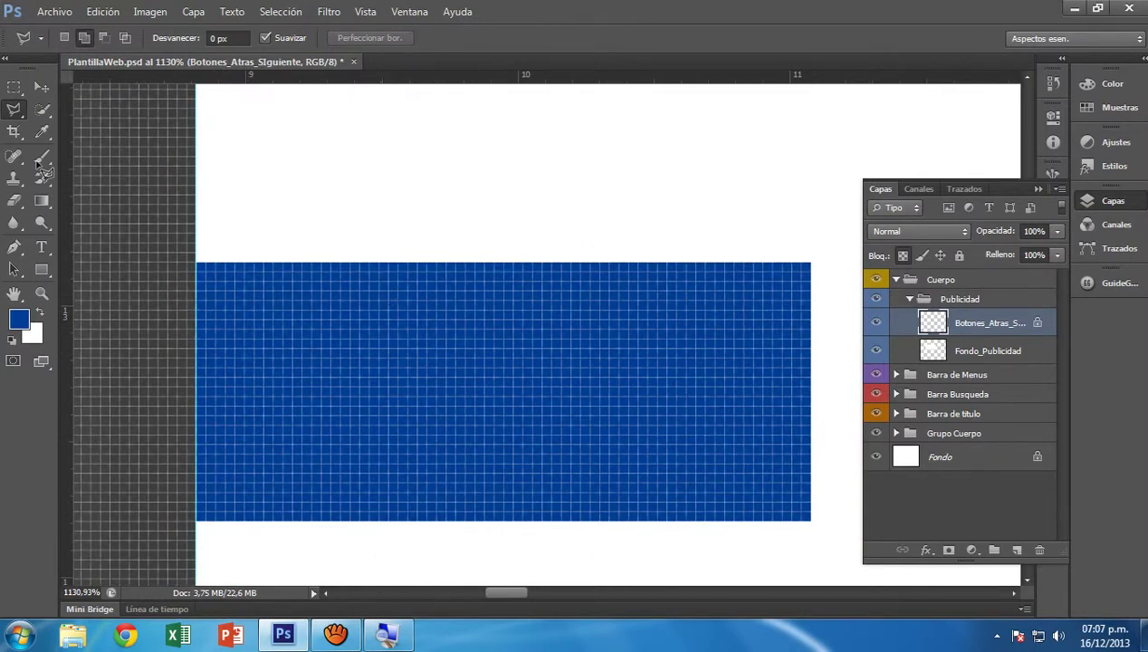
Add the text "<<" in 24 pt Humnst777 BT over the left blue button as a new text layer
left_click(41, 246)
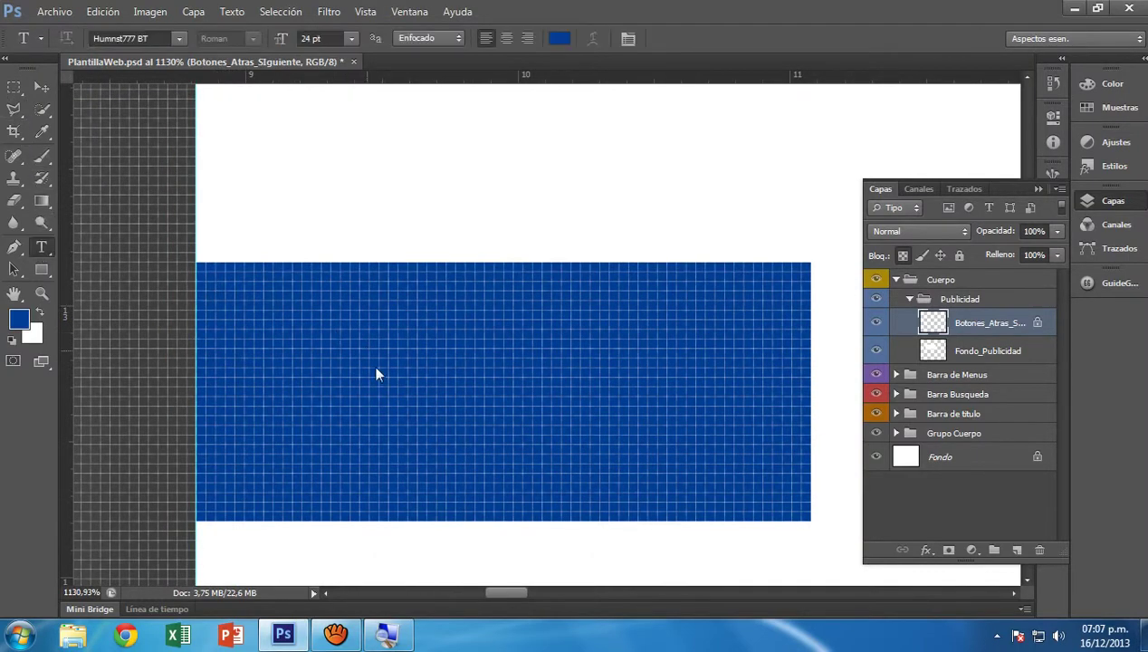
left_click(384, 384)
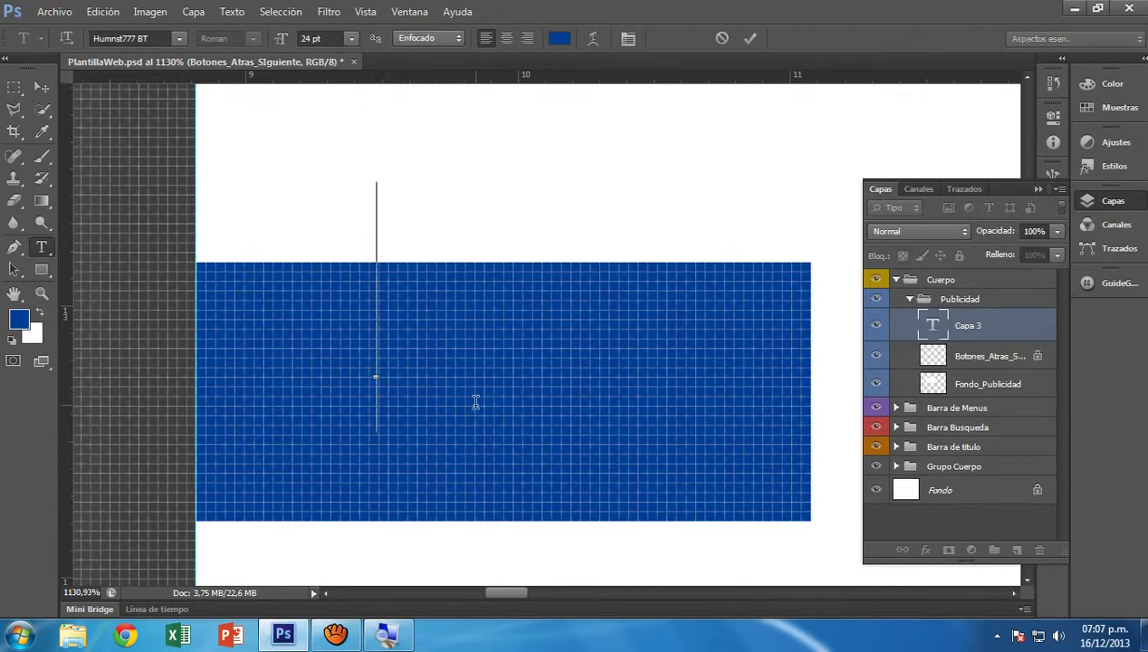
type("<")
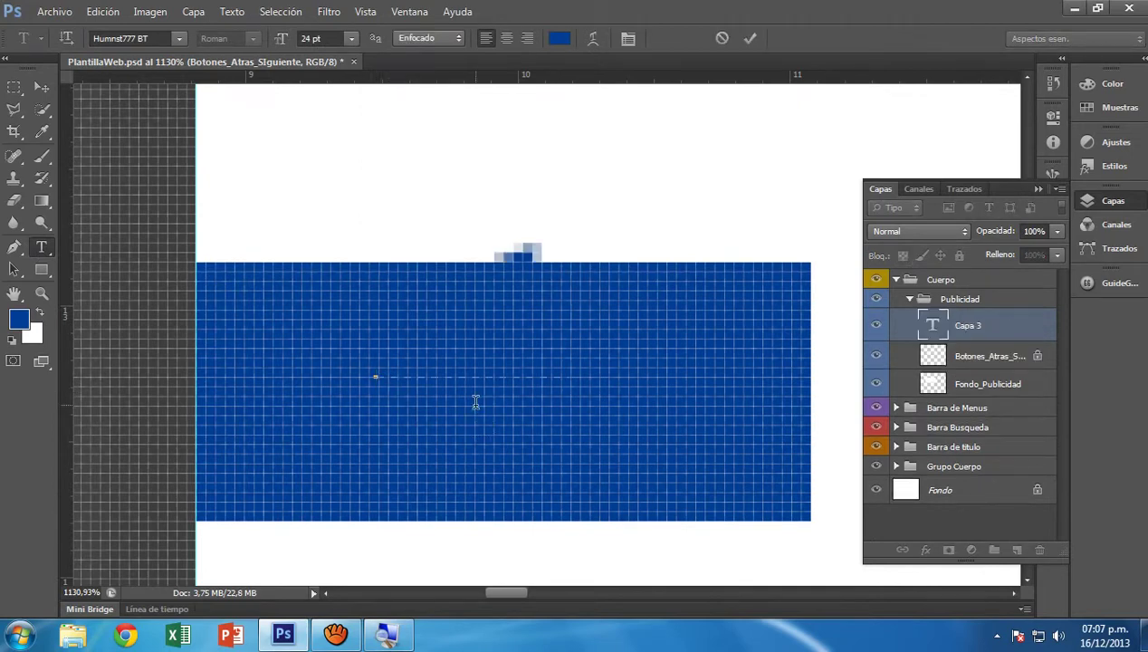
type("<")
left_click(44, 86)
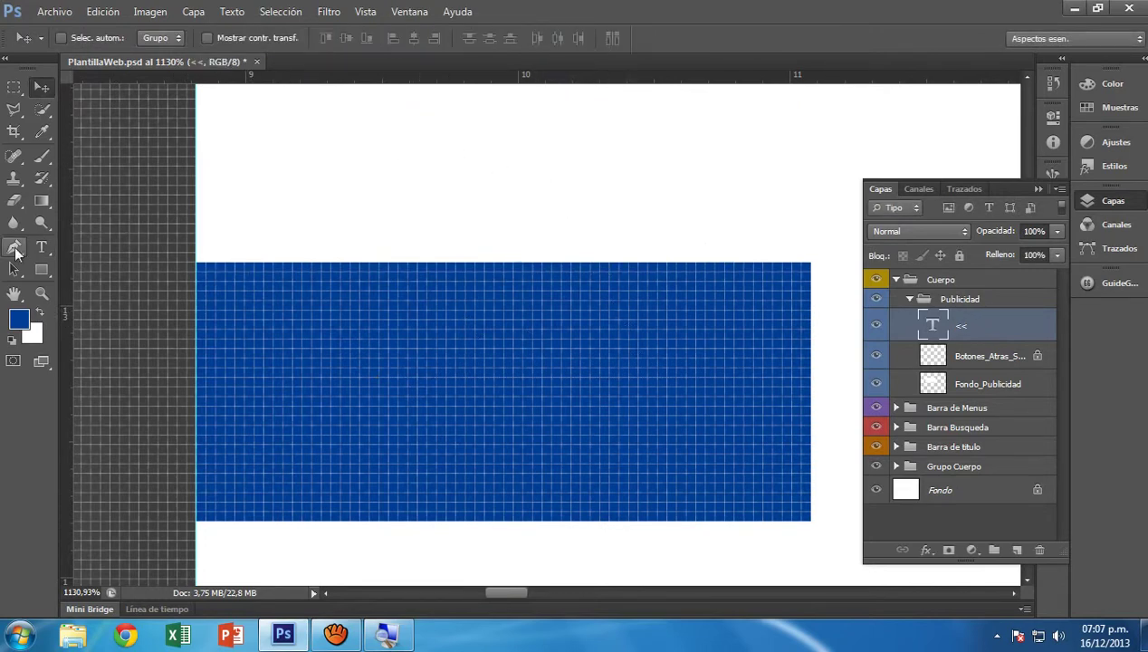
Change the colour of the "<<" text to white
left_click(42, 247)
left_click(554, 39)
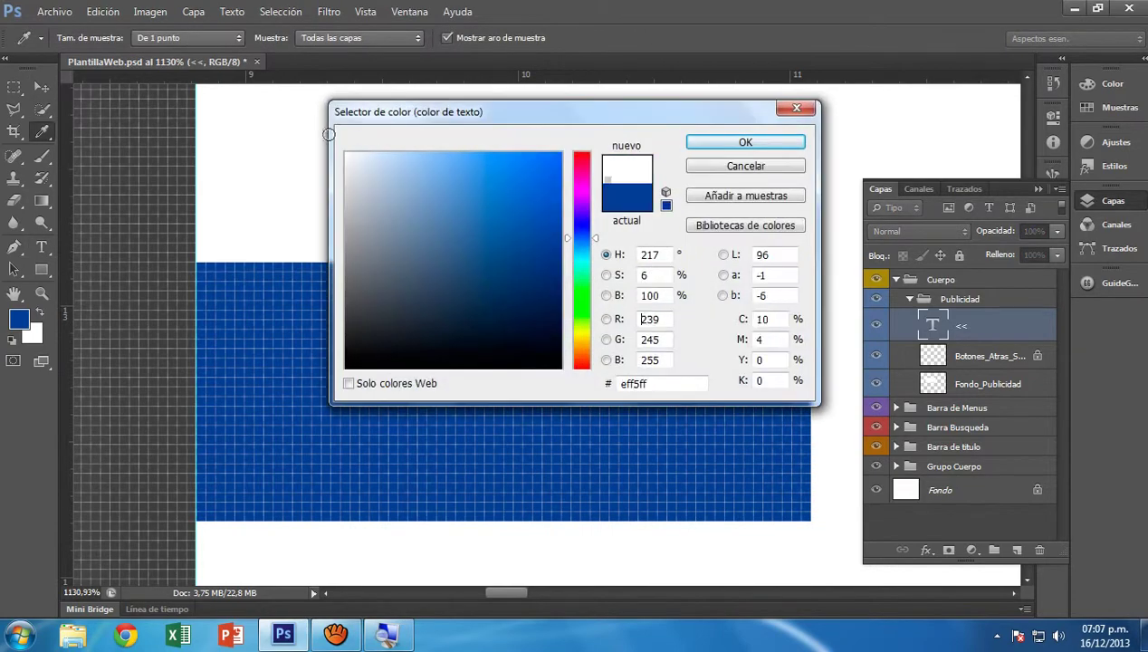
left_click(682, 99)
left_click(741, 142)
scroll(407, 265, "down", 8)
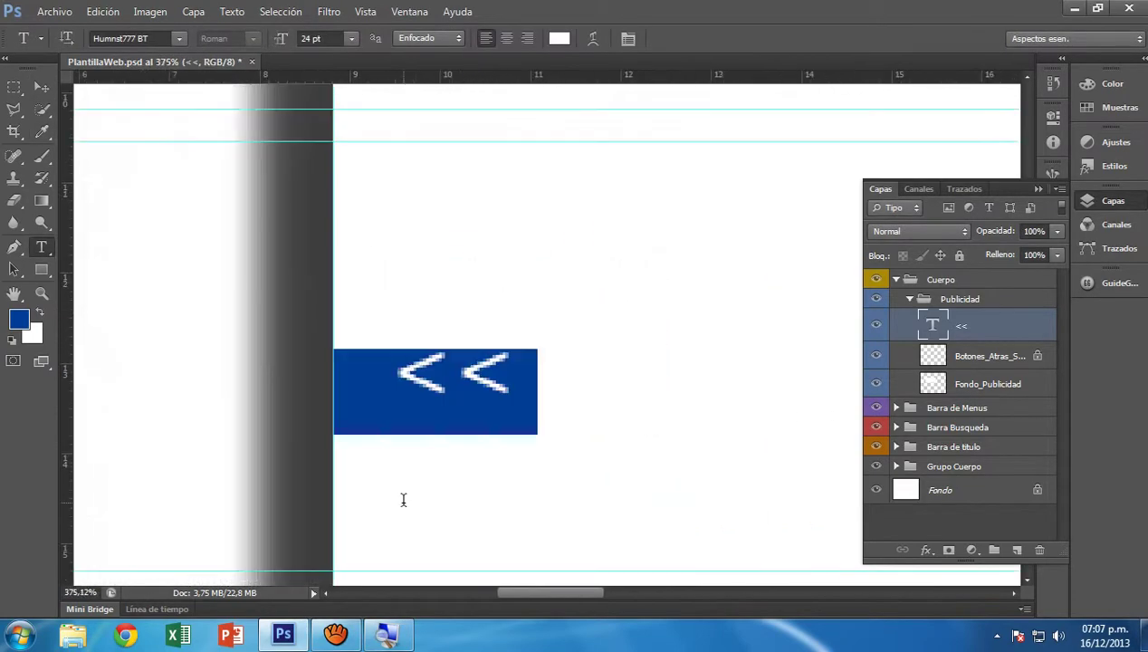
scroll(211, 309, "down", 4)
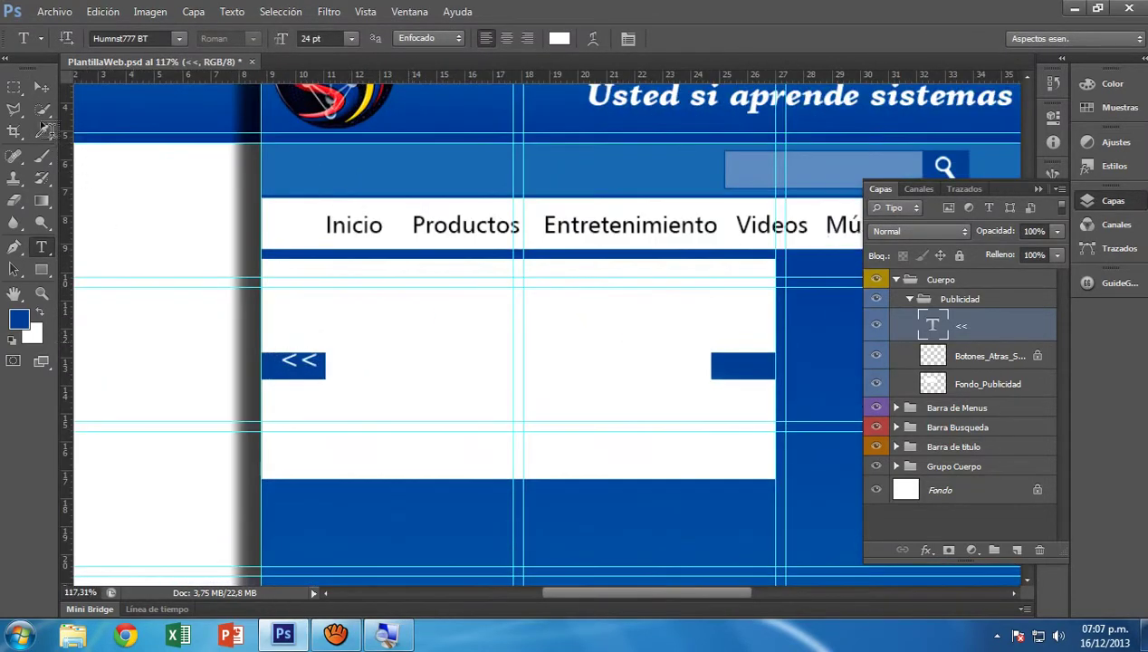
Nudge the "<<" text down and to the left until it is centred on the left blue button
left_click(38, 94)
scroll(307, 426, "up", 6)
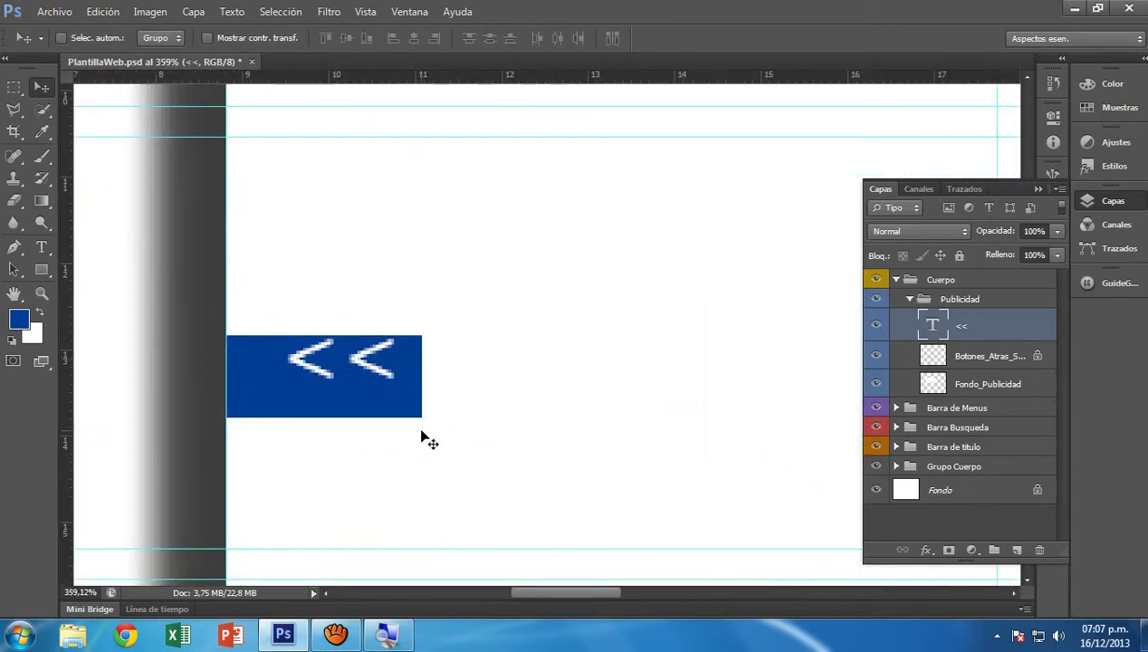
key("Down")
key("Down")
key("Down")
key("Down")
key("Down")
key("Left")
key("Left")
key("Left")
key("Left")
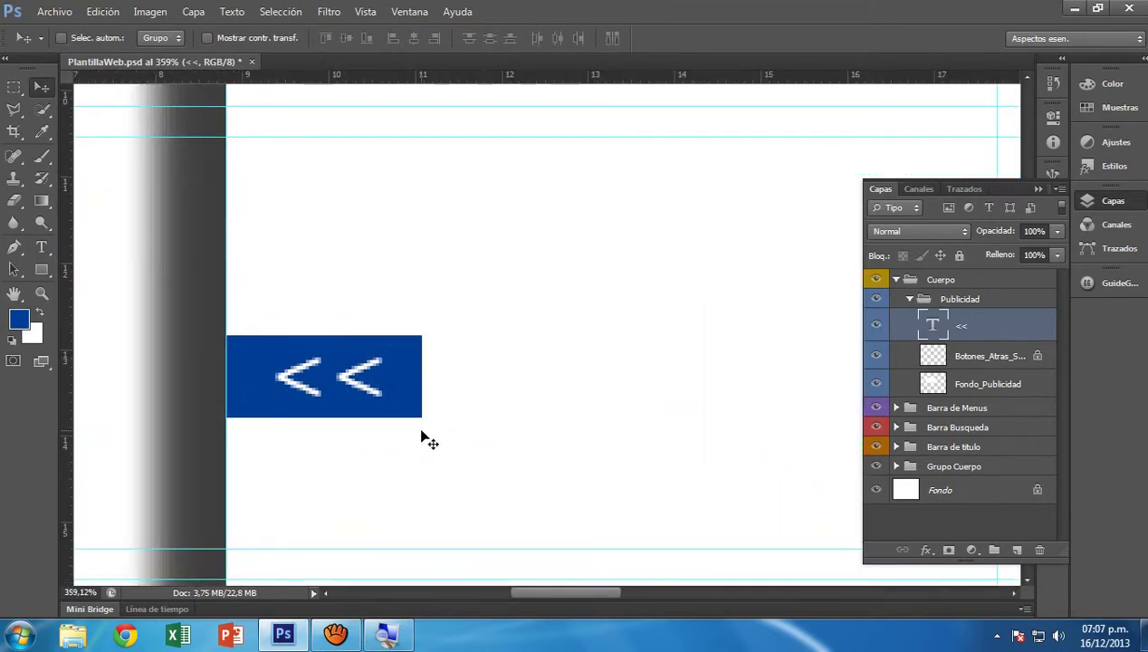
key("Left")
key("Left")
key("Left")
key("Left")
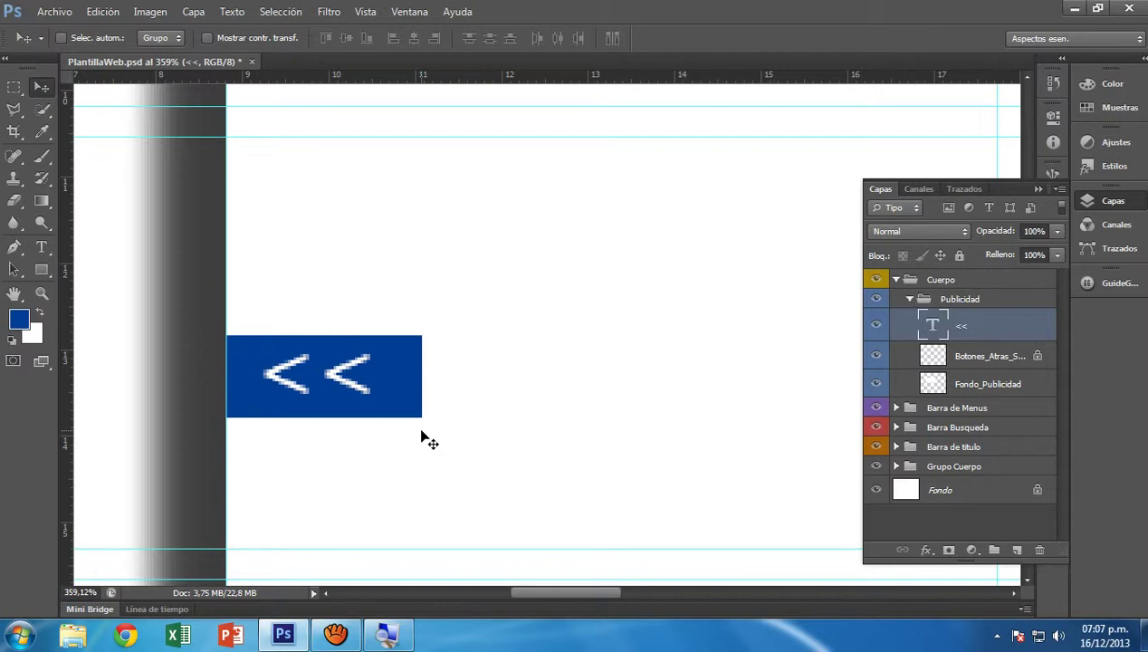
Duplicate the "<<" text layer and move the copy onto the right blue button
scroll(271, 362, "down", 6)
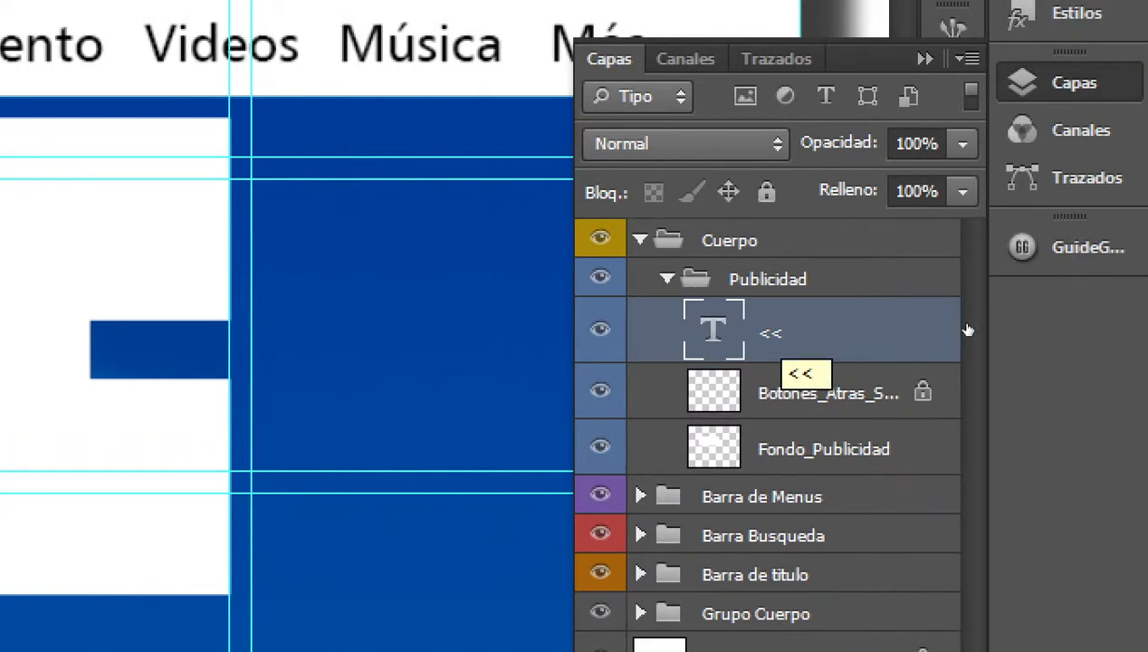
right_click(964, 334)
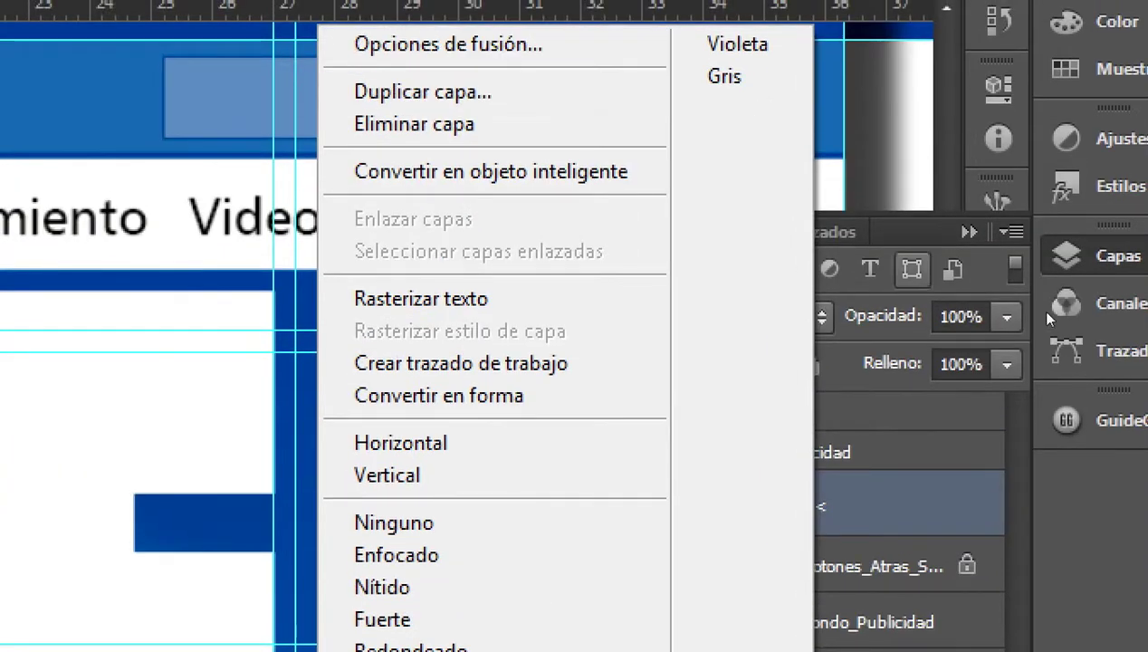
key("Escape")
key("ctrl+minus")
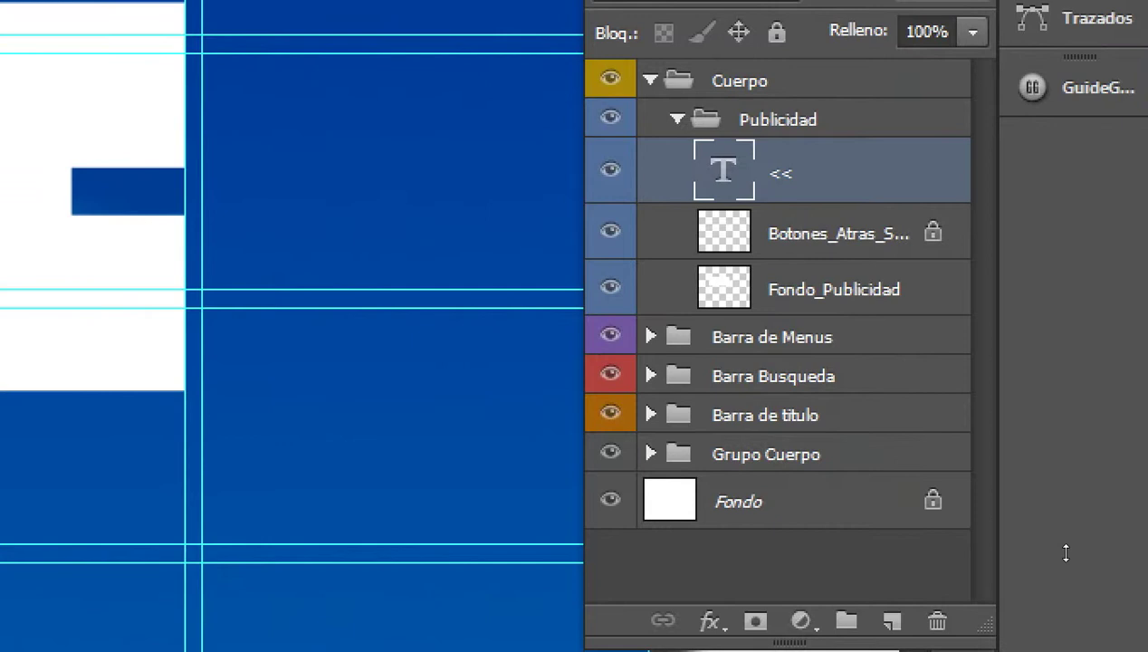
left_click_drag(1067, 554, 952, 343)
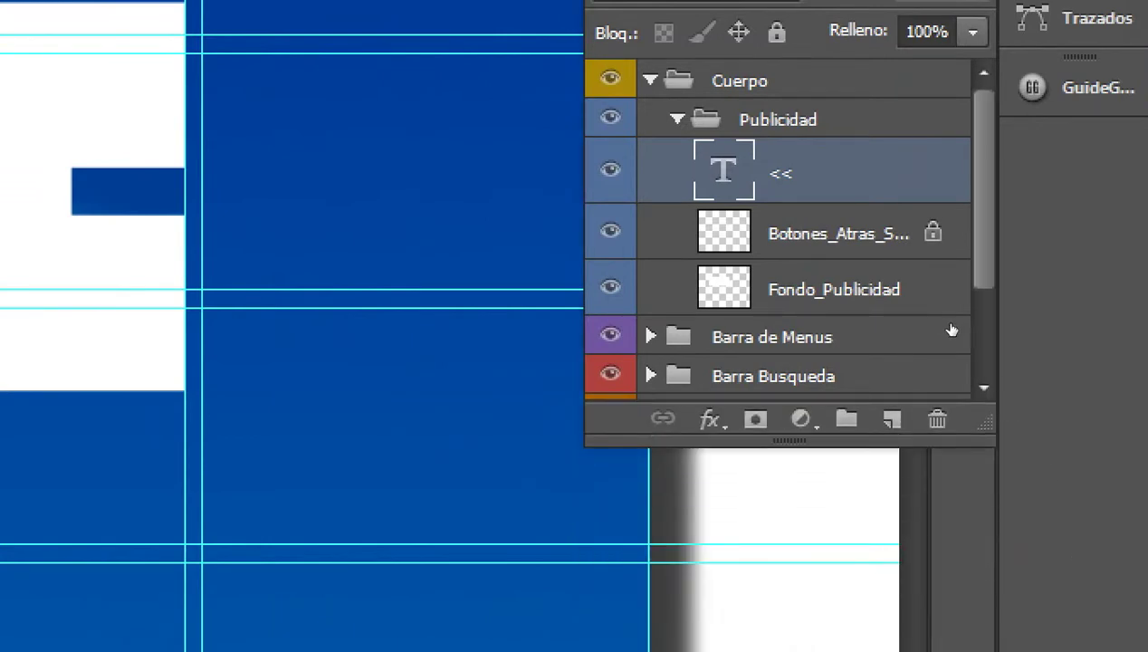
left_click_drag(949, 329, 1017, 451)
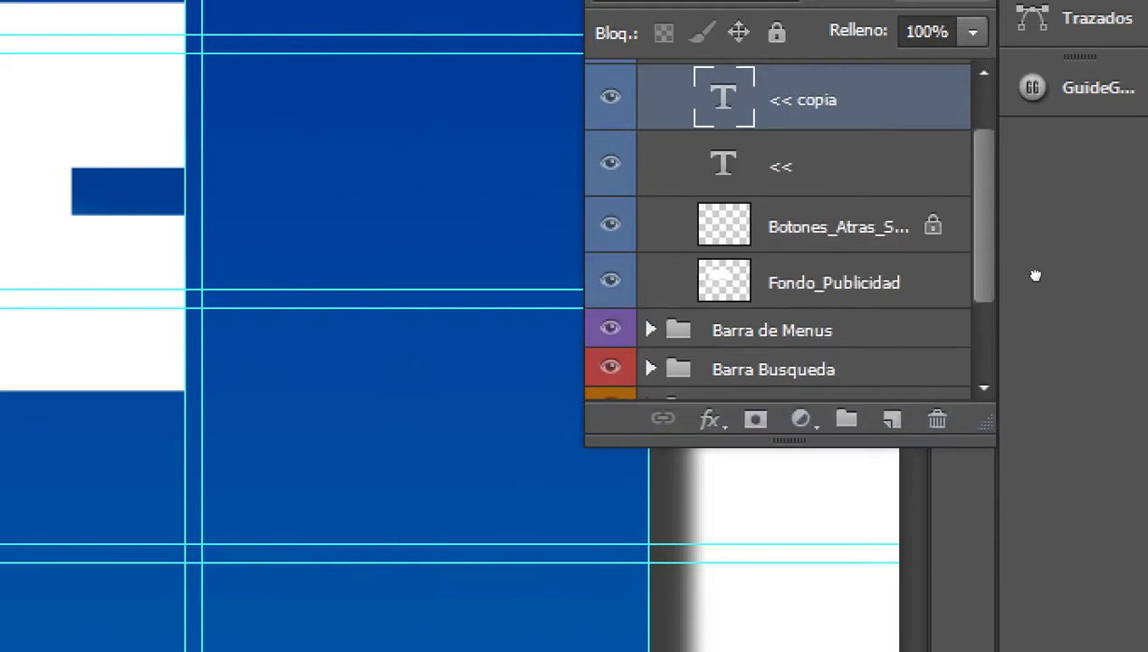
scroll(966, 371, "up", 2)
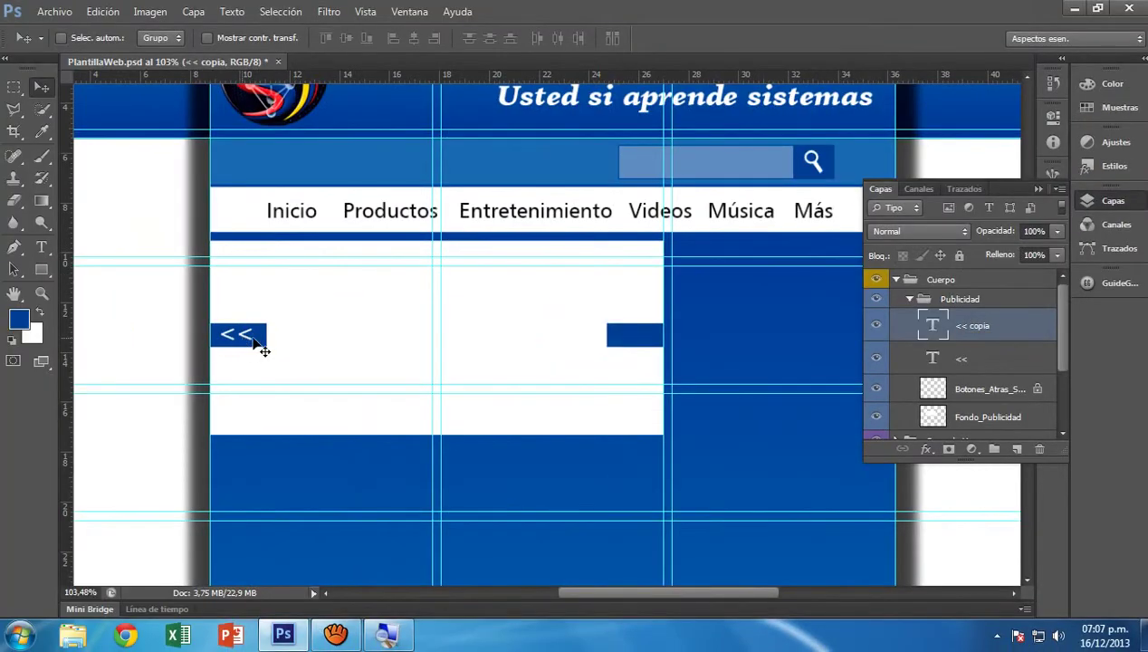
left_click_drag(254, 339, 640, 331)
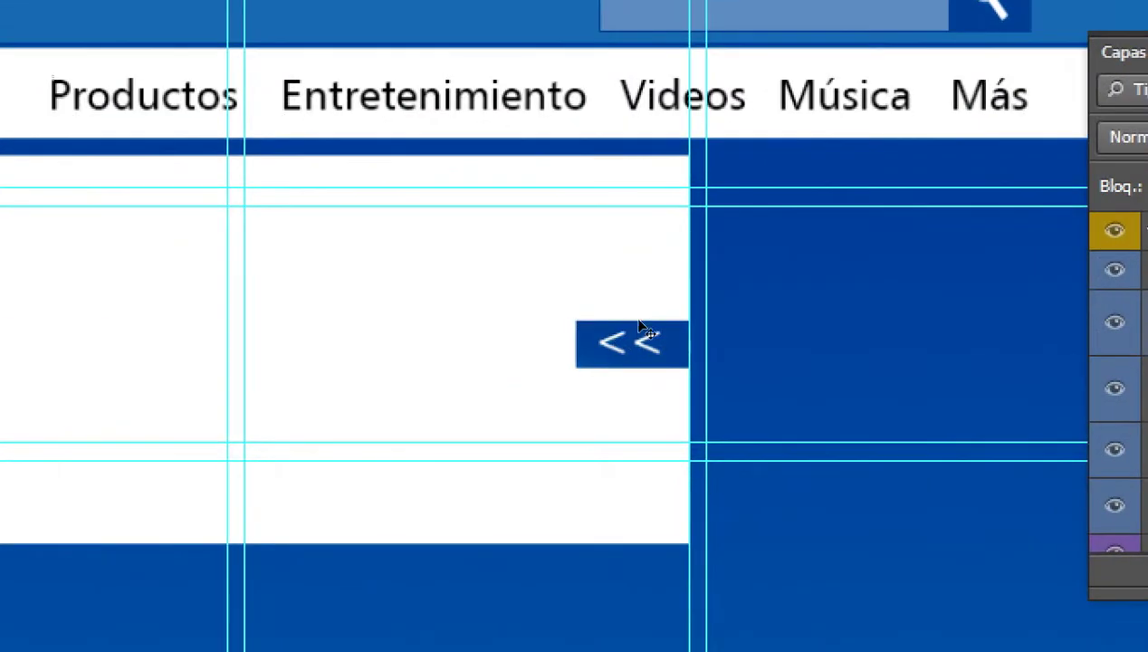
Replace the copied text on the right blue button with ">>"
scroll(601, 387, "up", 1)
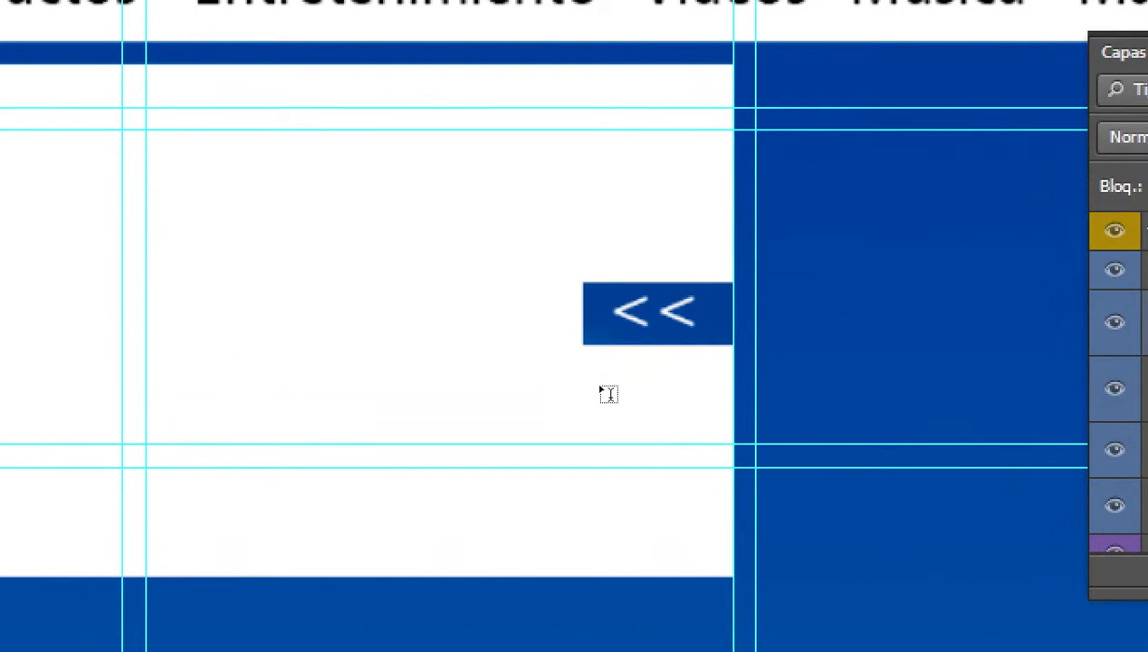
left_click(649, 321)
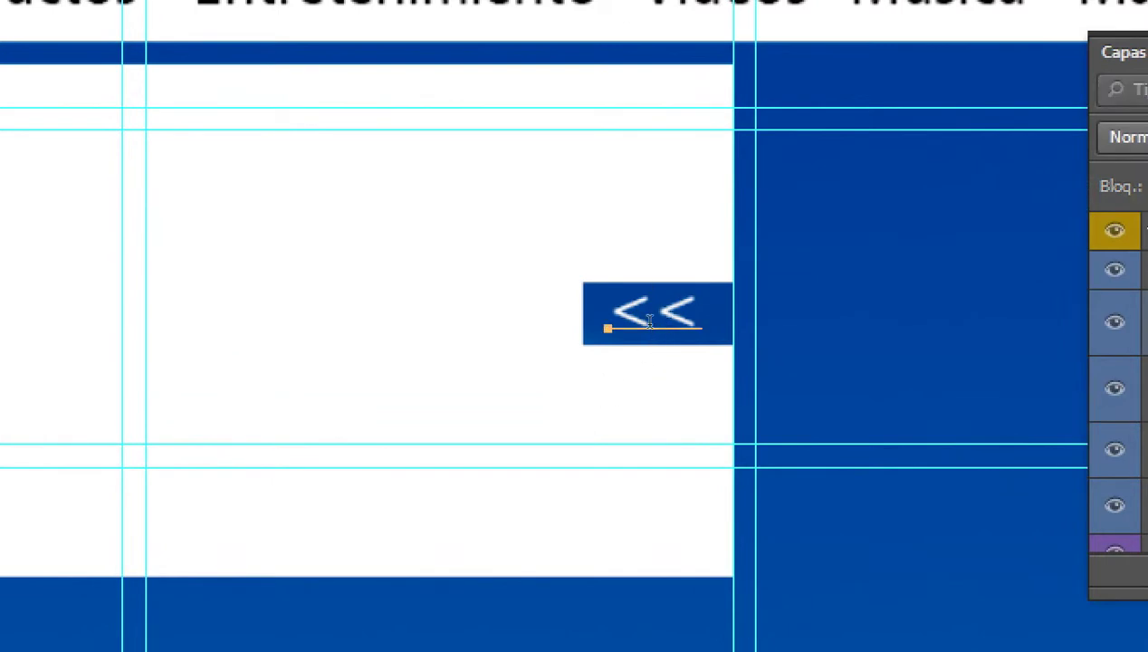
key("ctrl+a")
key("BackSpace")
type("<>")
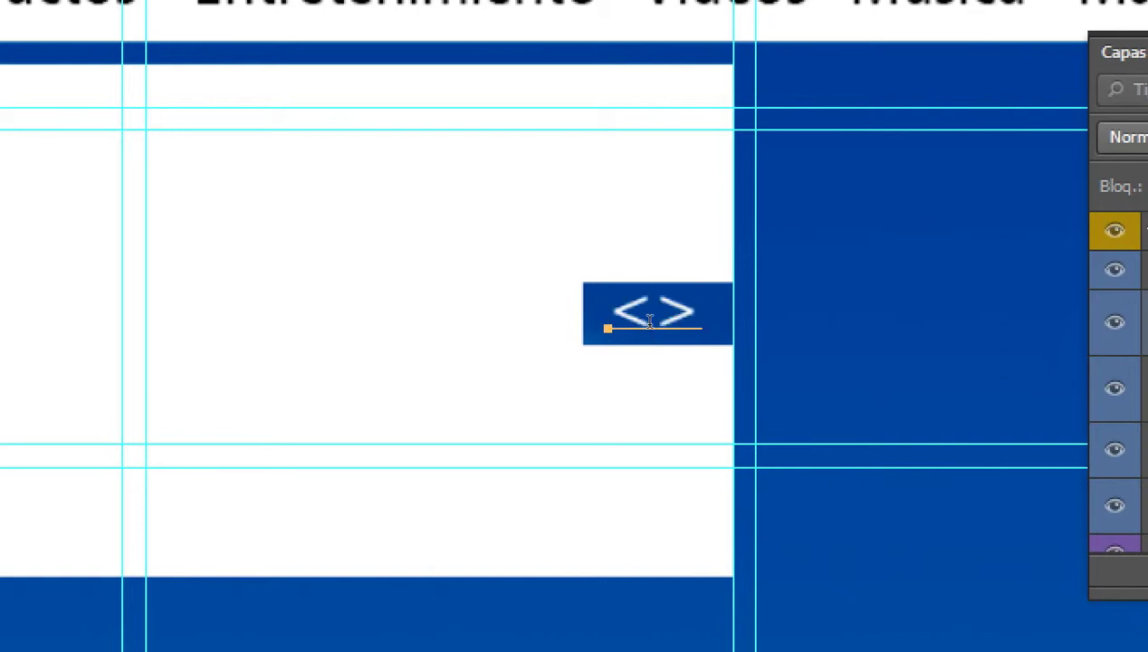
key("Delete")
type(">")
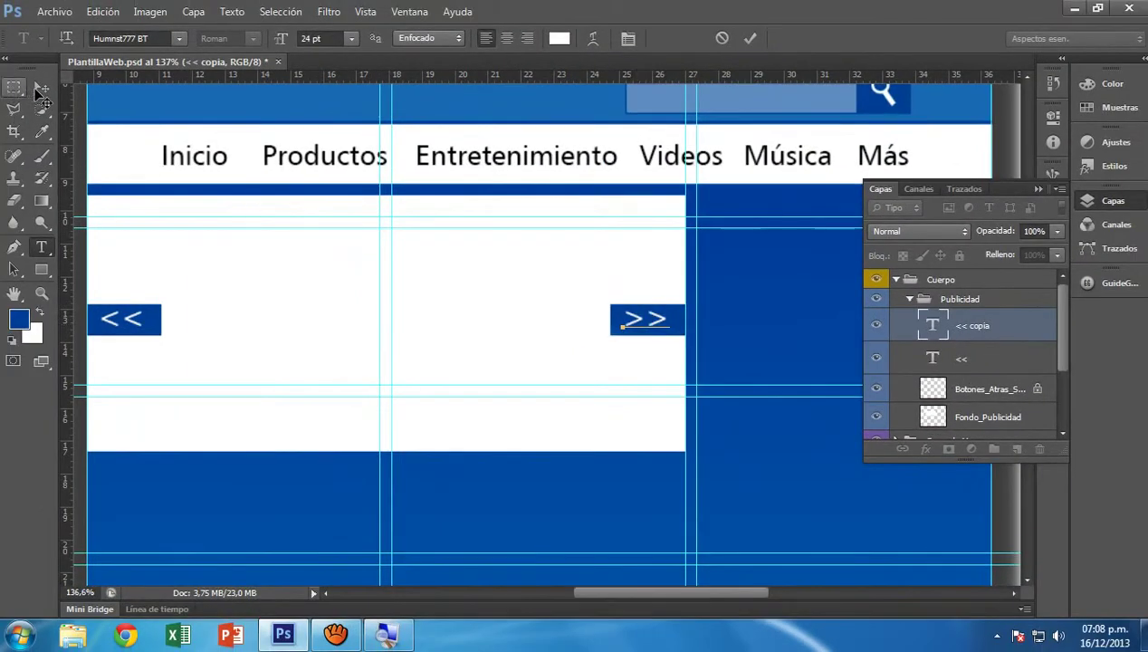
left_click(42, 87)
scroll(573, 373, "down", 3)
scroll(431, 366, "up", 2)
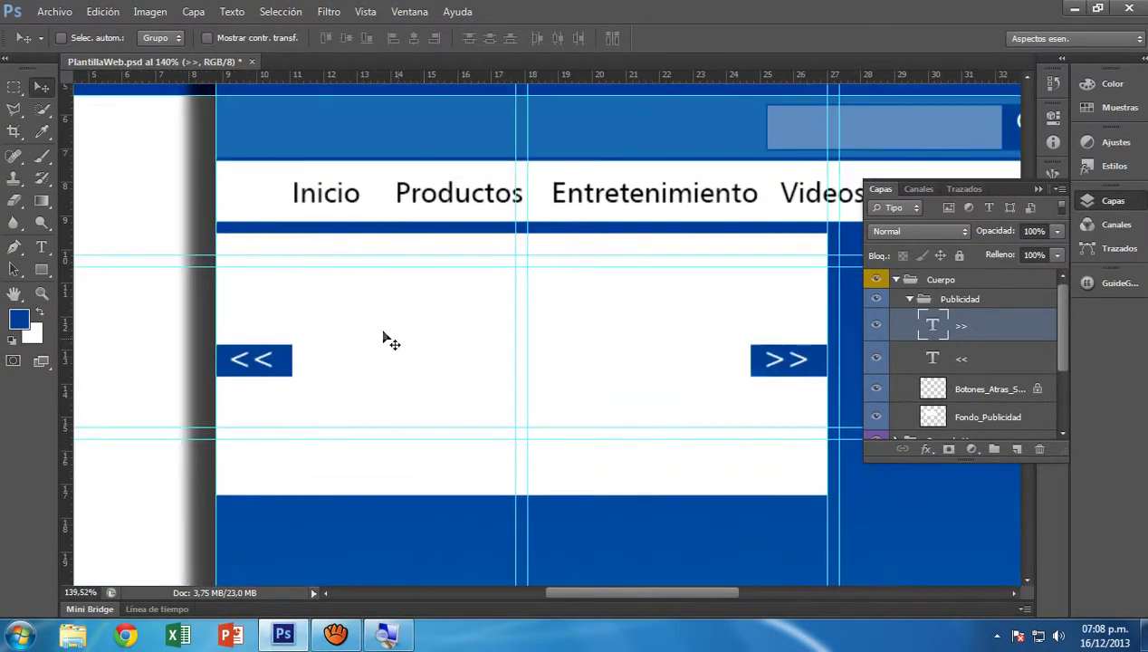
Rasterize the ">>" and "<<" text layers and merge them into one layer
scroll(483, 371, "up", 1)
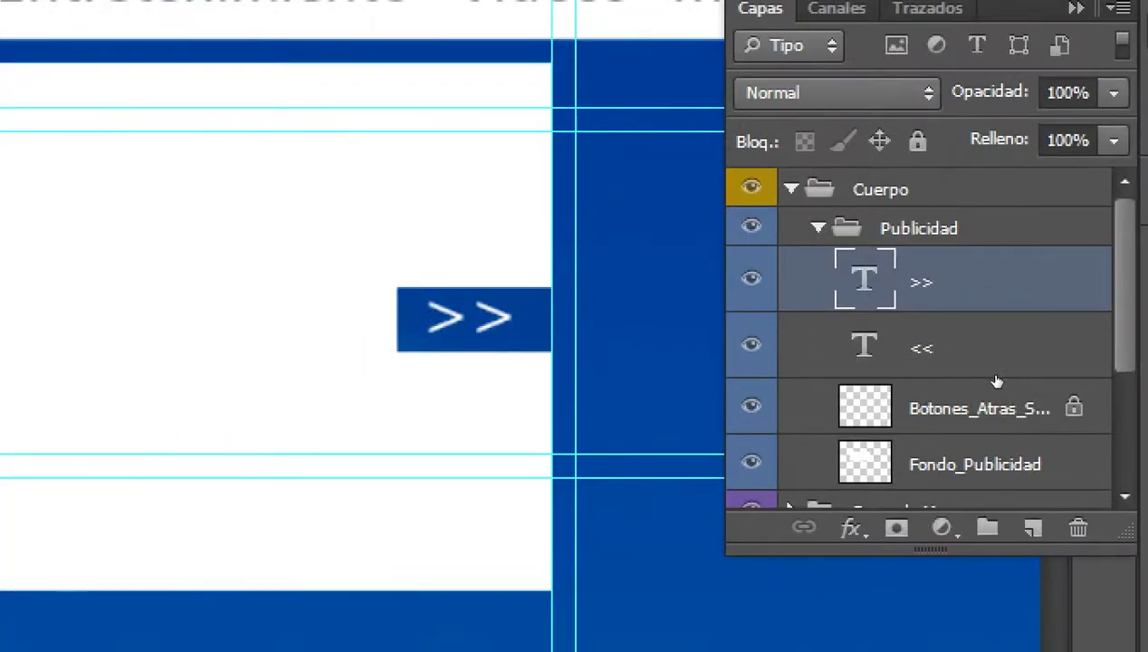
left_click(965, 358, "shift")
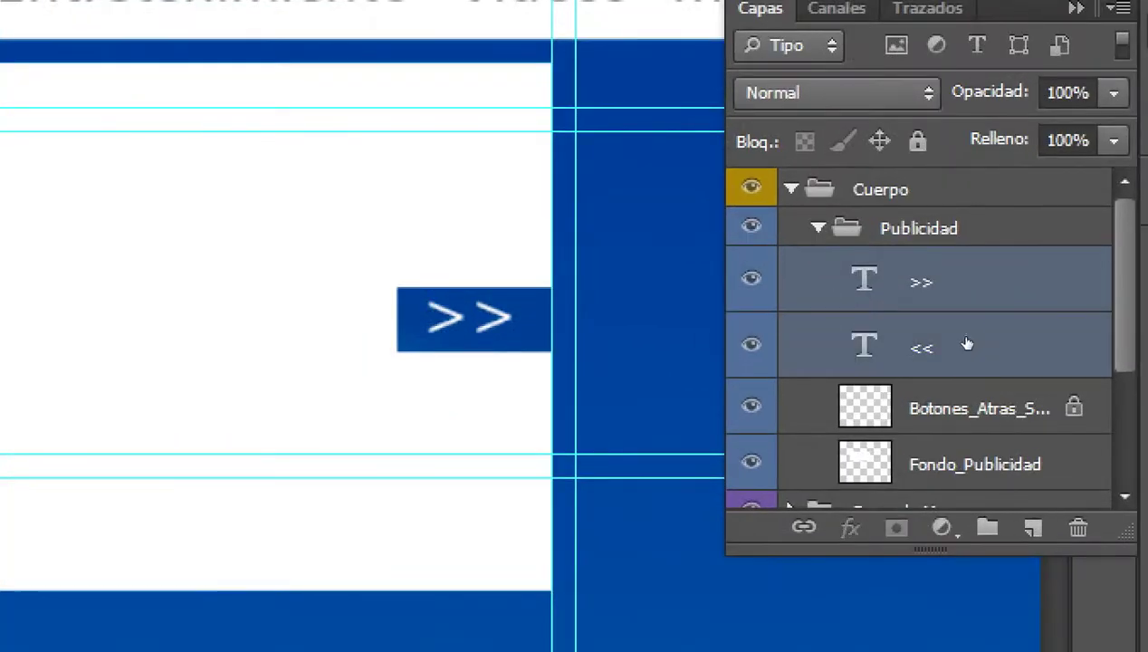
right_click(965, 334)
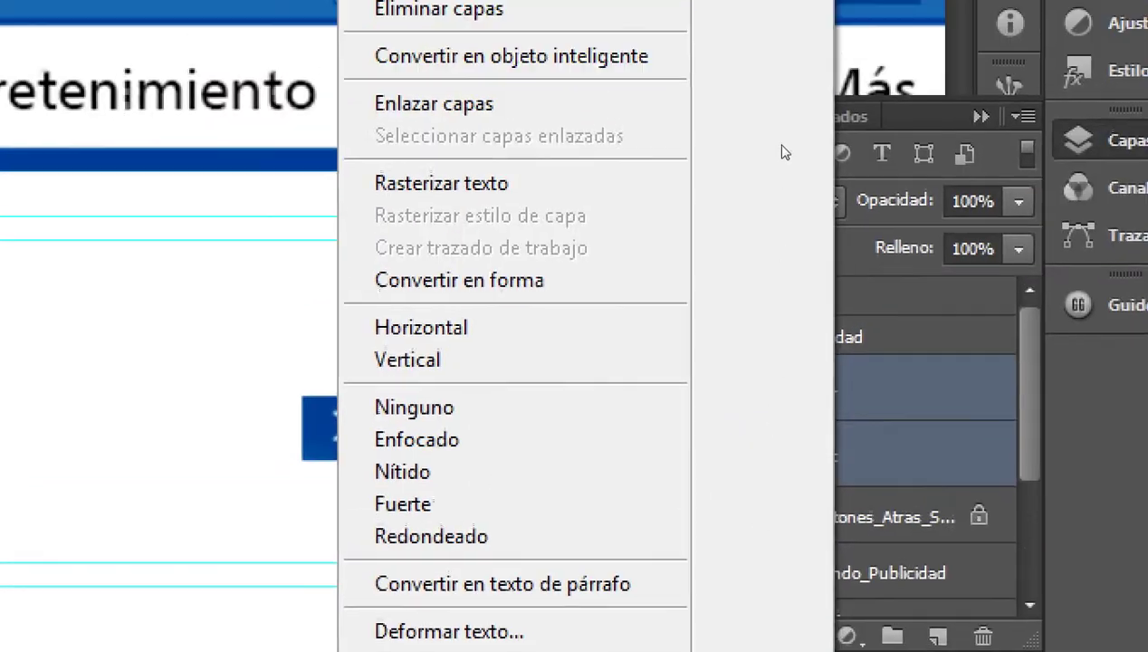
key("Return")
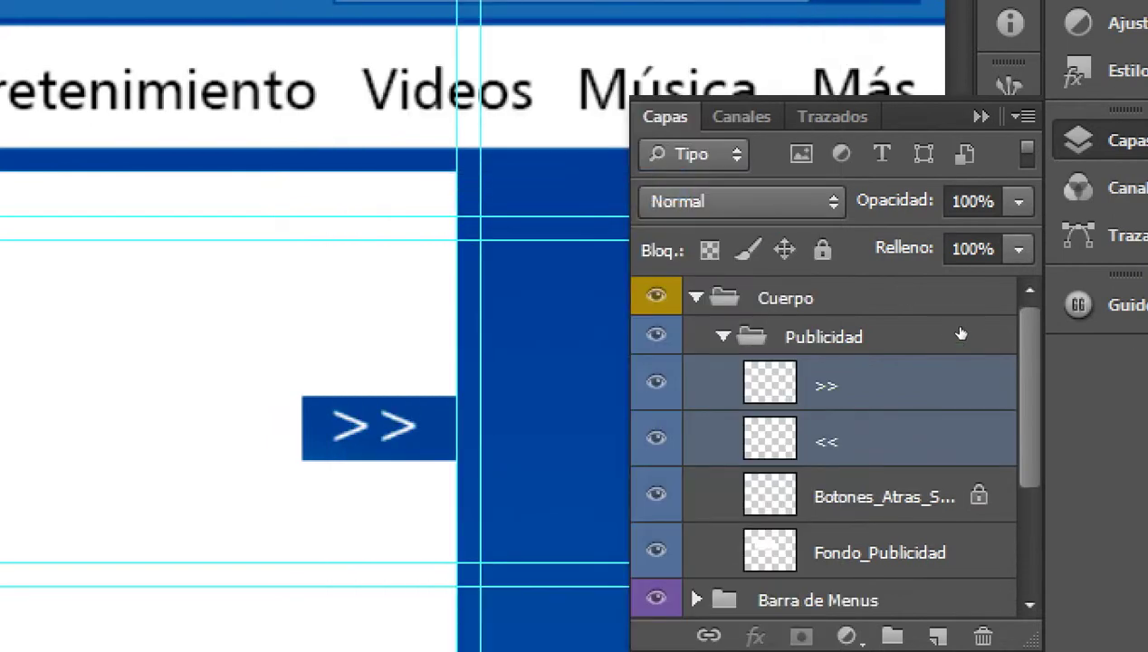
right_click(958, 328)
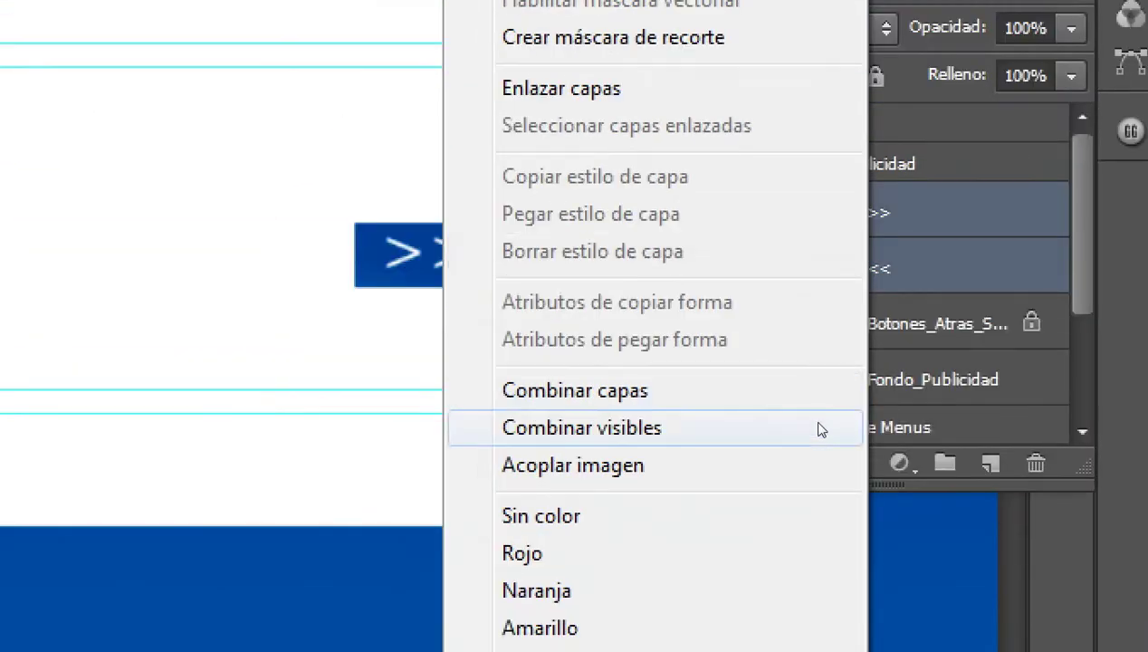
left_click(808, 217)
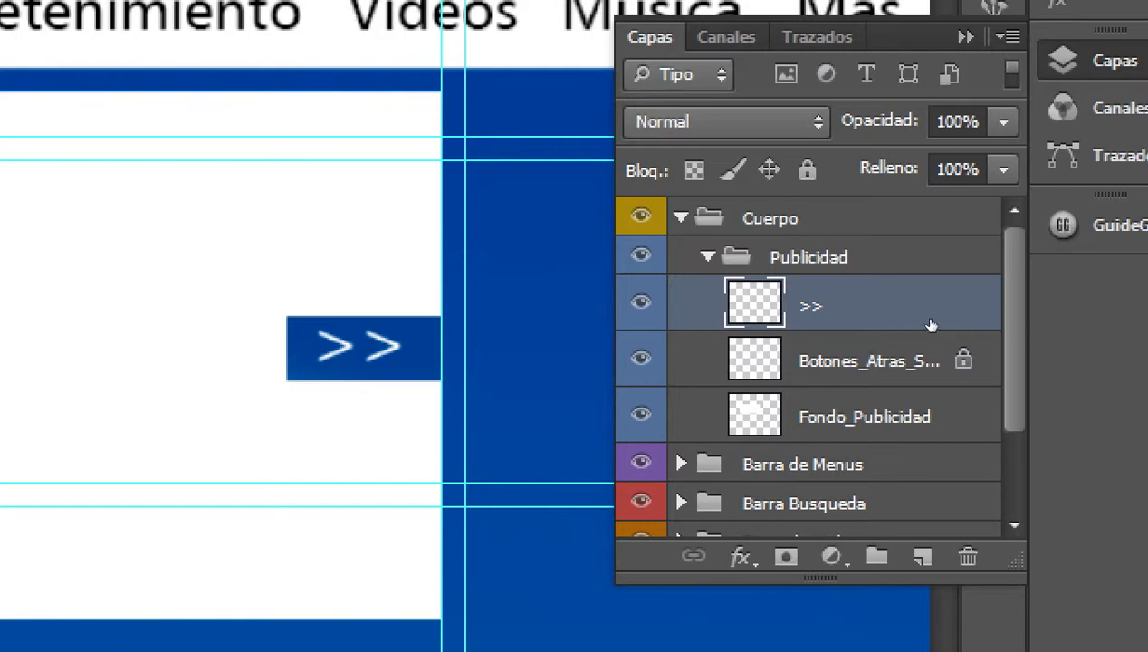
Unlock the transparent pixels of Botones_Atras_SIguiente and merge that layer with the arrow layer above it
left_click(970, 355, "shift")
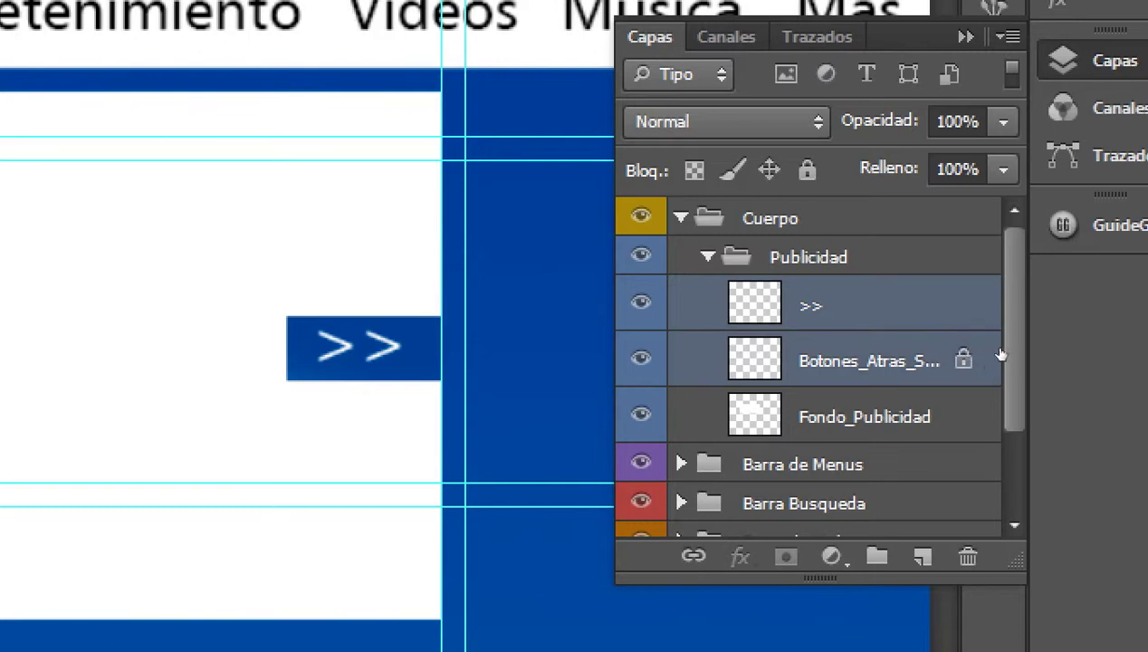
left_click(994, 359)
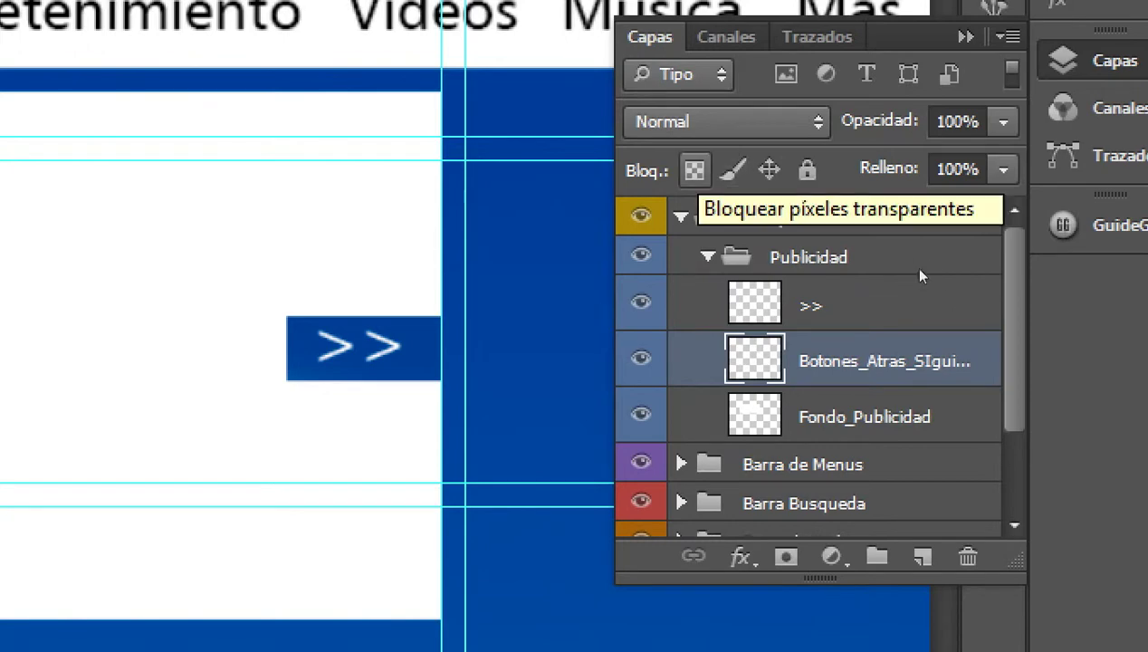
left_click(971, 325, "ctrl")
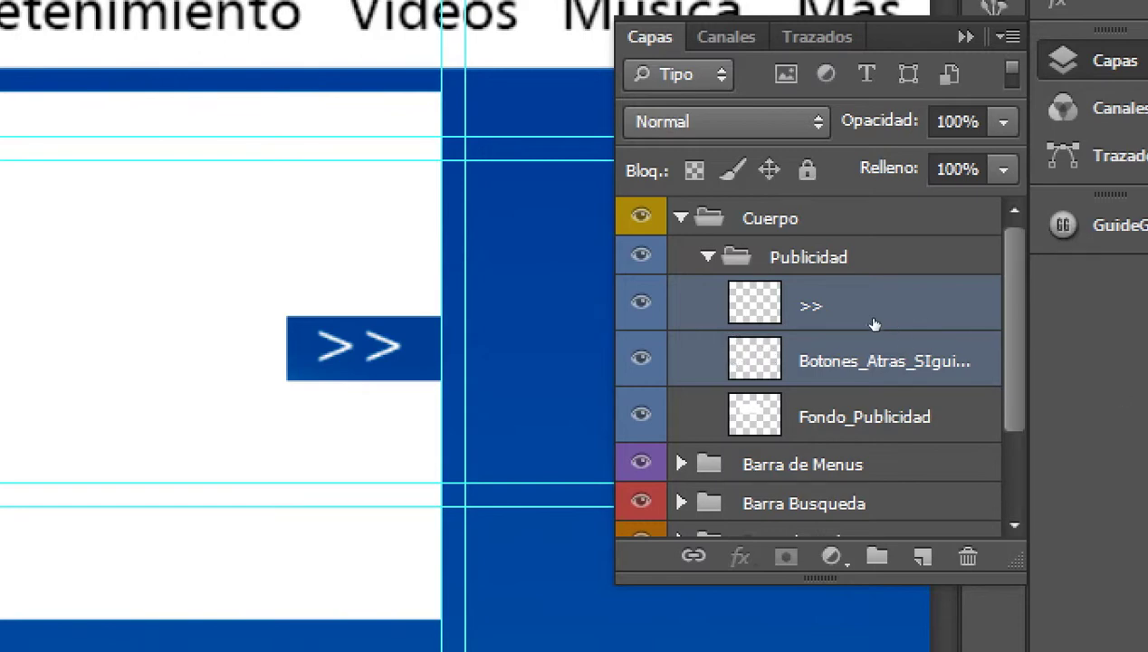
right_click(910, 335)
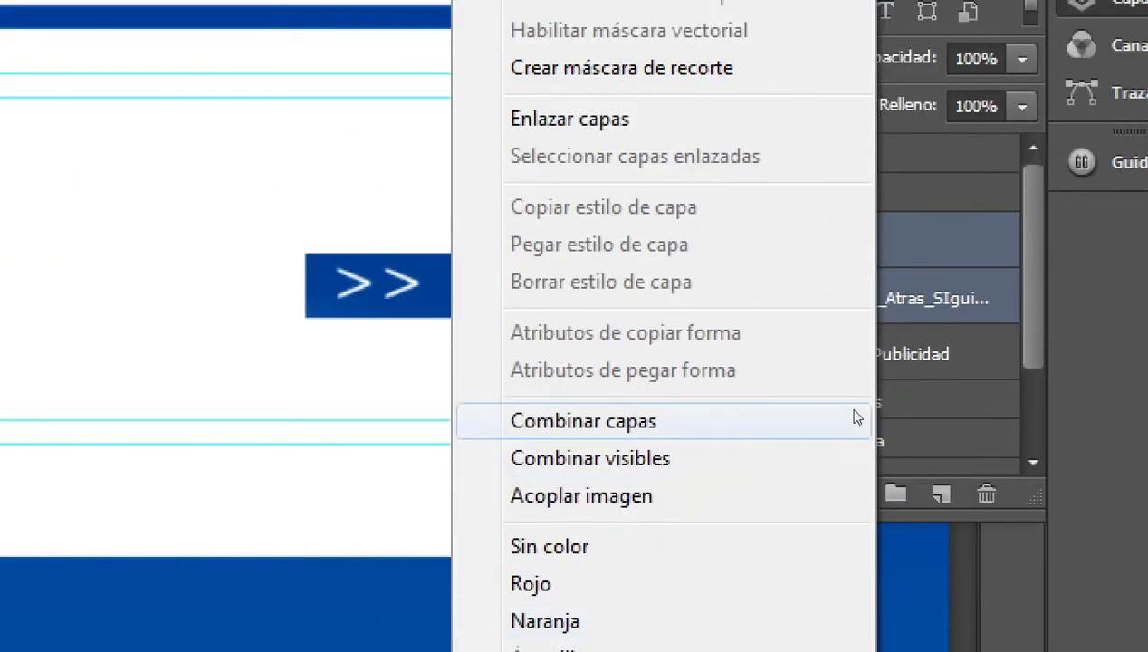
left_click(857, 417)
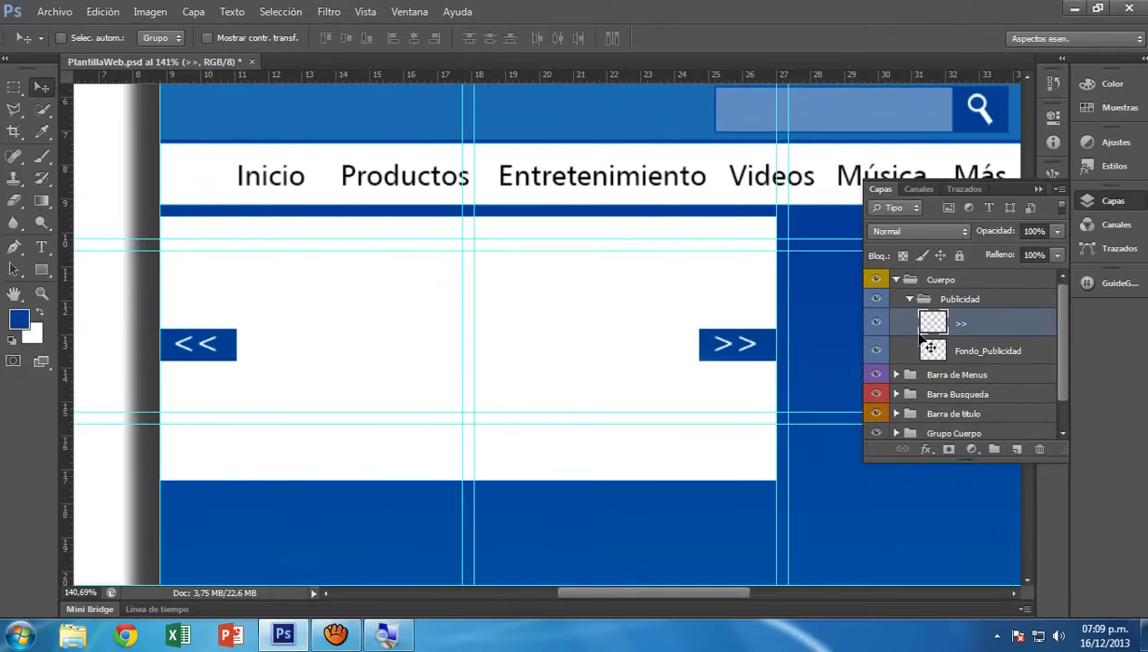
Check the merged button layer by briefly hiding it and viewing the advertising block at different zoom levels
left_click(876, 324)
left_click(877, 324)
scroll(438, 388, "down", 5)
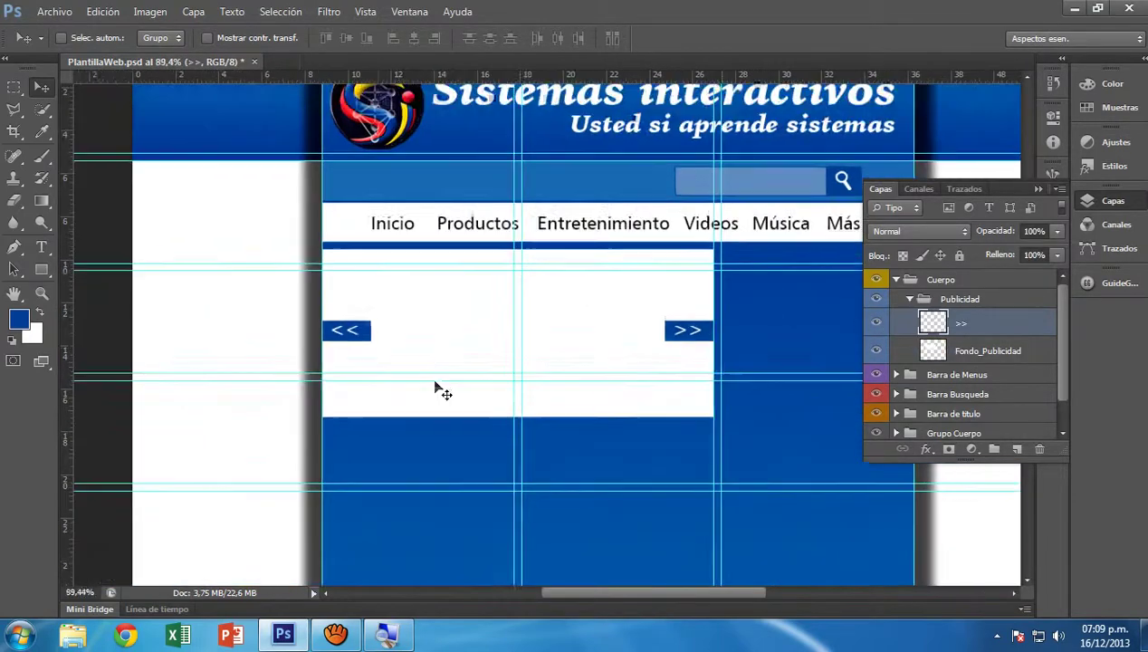
scroll(534, 331, "up", 3)
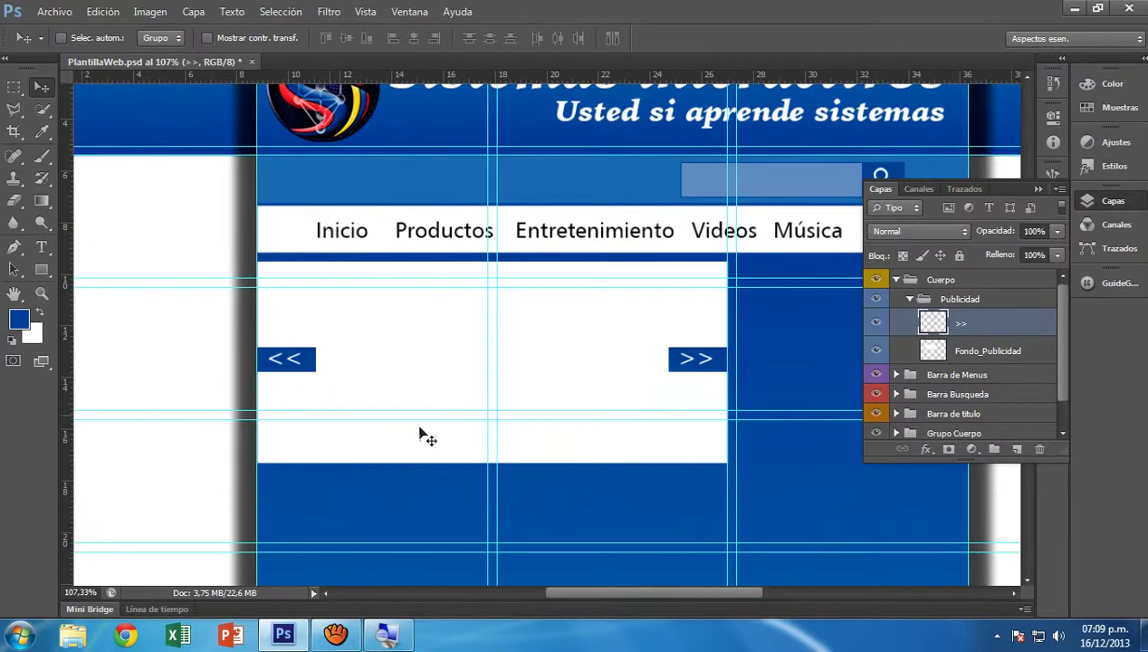
Place the Chica-japonesa-guapa image from the Imágenes library directly above the Fondo_Publicidad layer
left_click(932, 353)
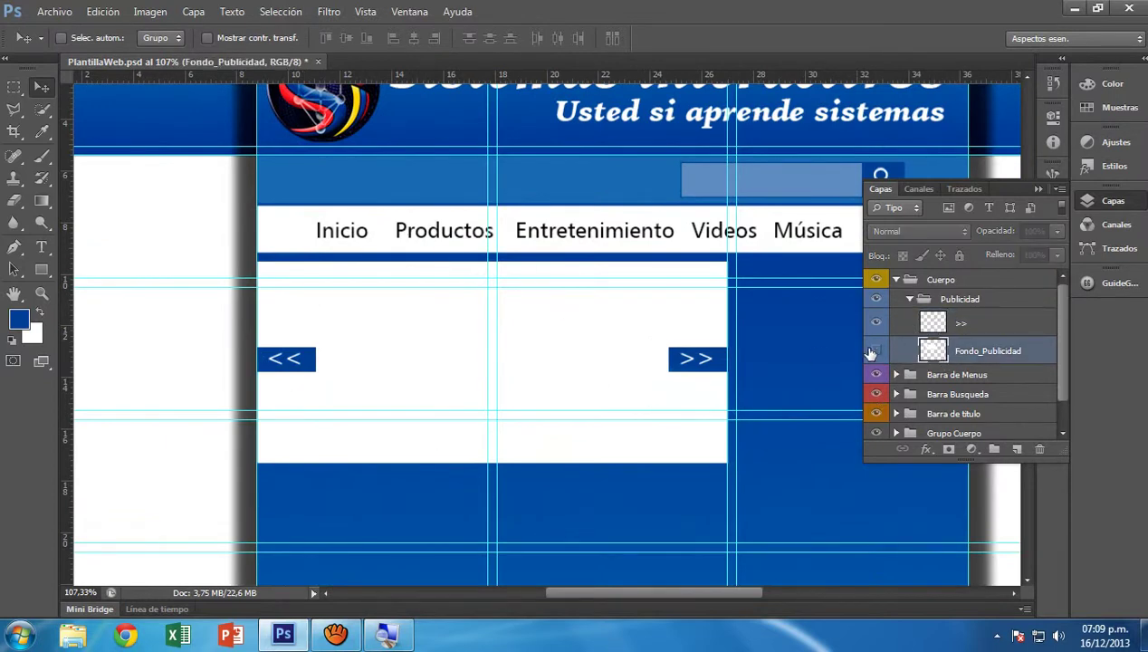
left_click(877, 351)
left_click(876, 351)
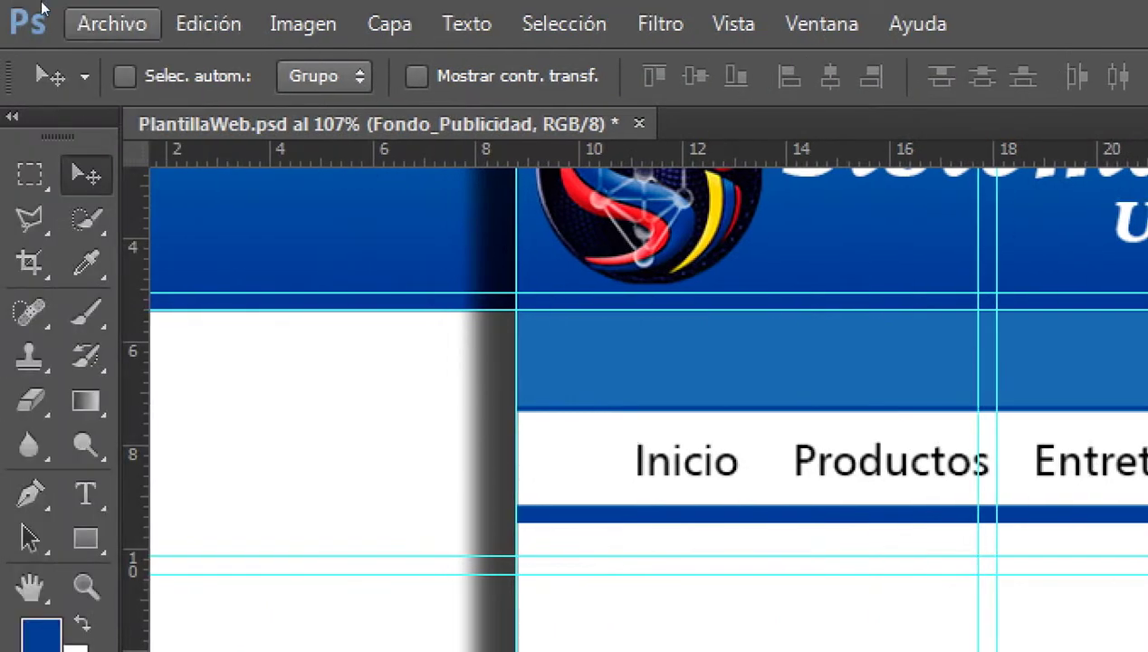
left_click(108, 21)
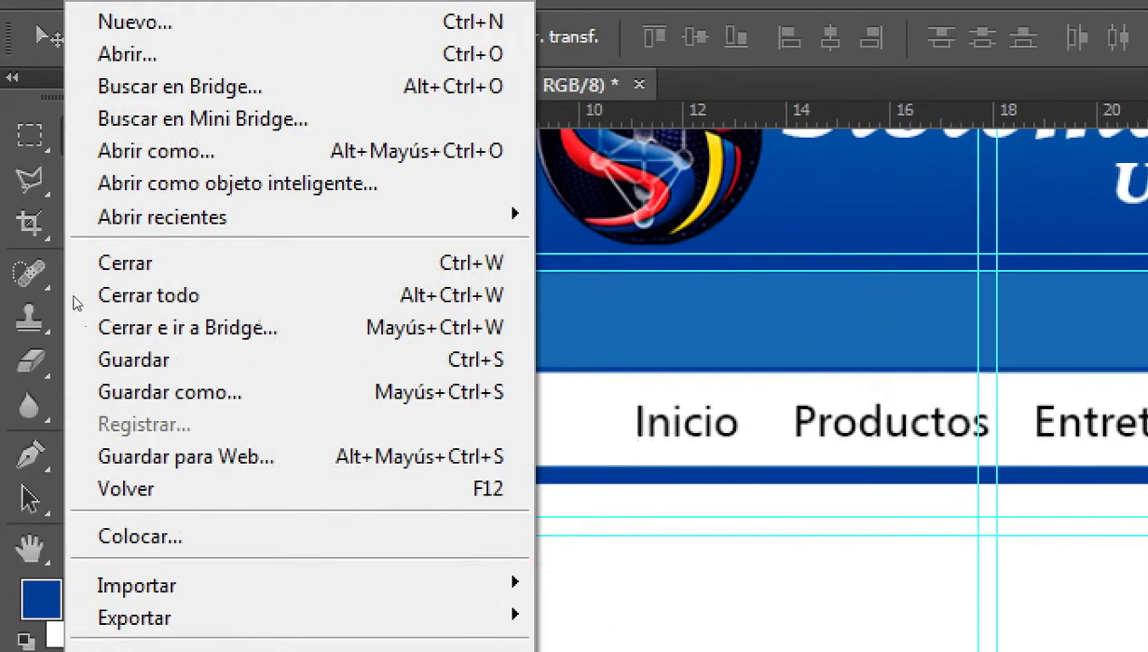
left_click(77, 534)
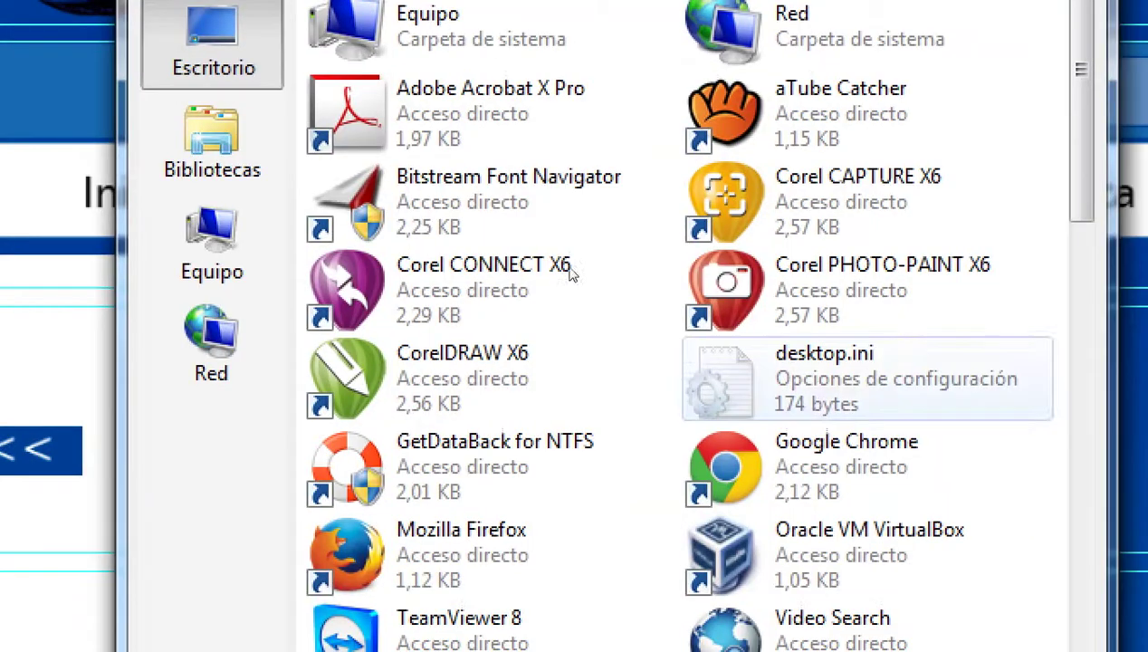
left_click(762, 469)
left_click(212, 143)
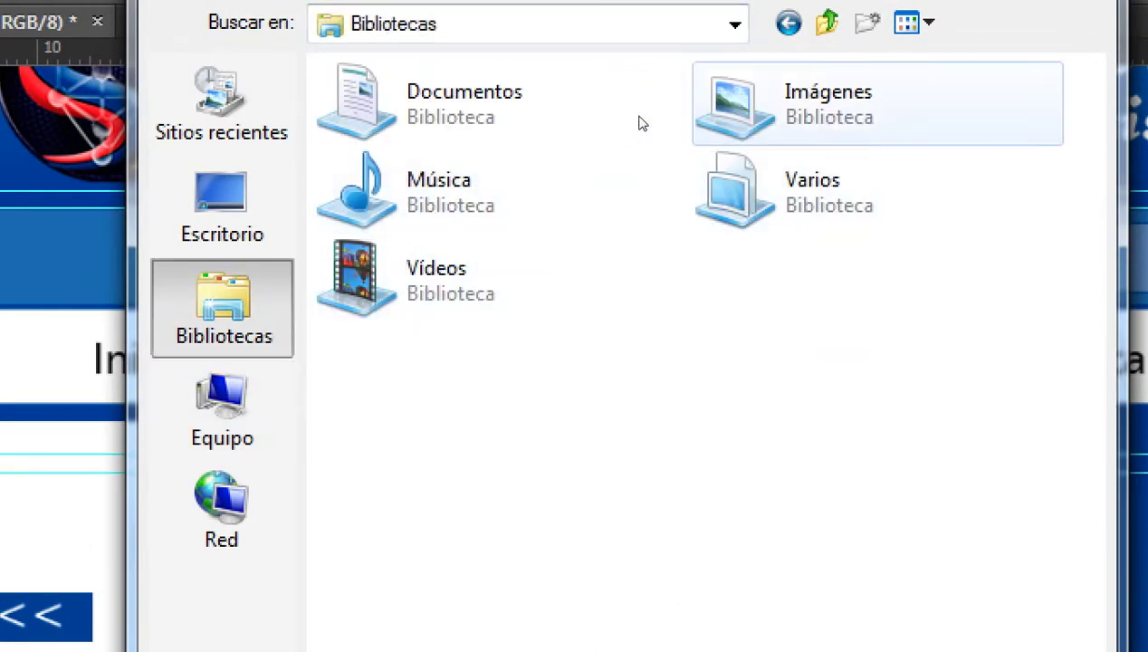
double_click(715, 106)
double_click(936, 172)
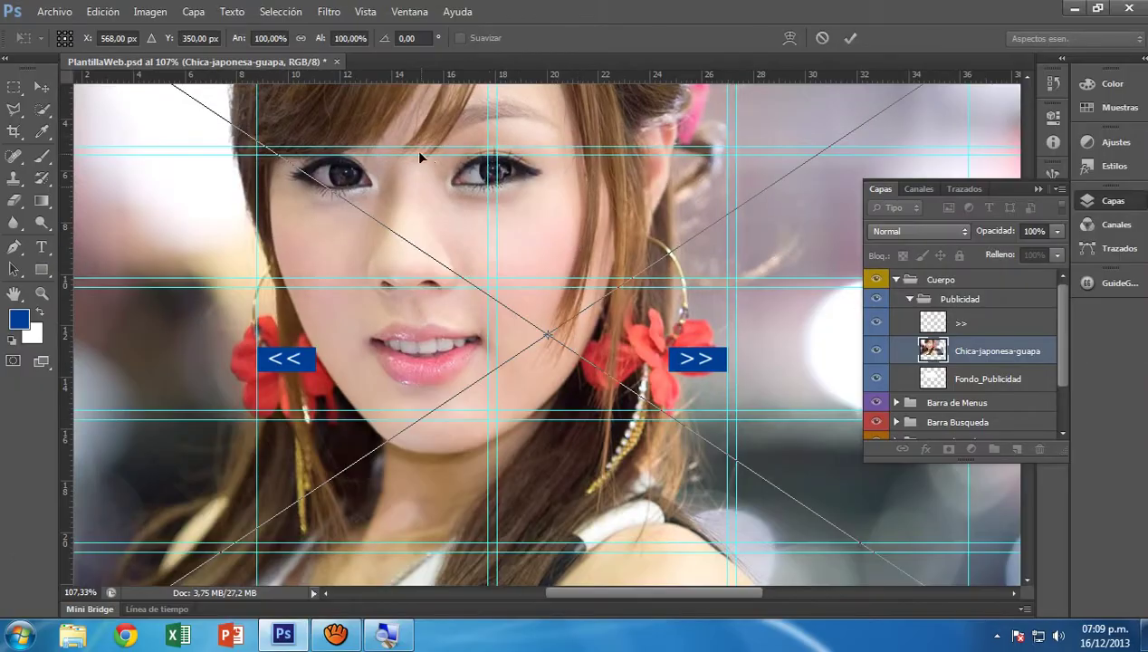
Scale the placed photo proportionally to about 45% and position it so it covers the whole advertising block
left_click_drag(354, 292, 500, 383)
left_click_drag(521, 242, 622, 405)
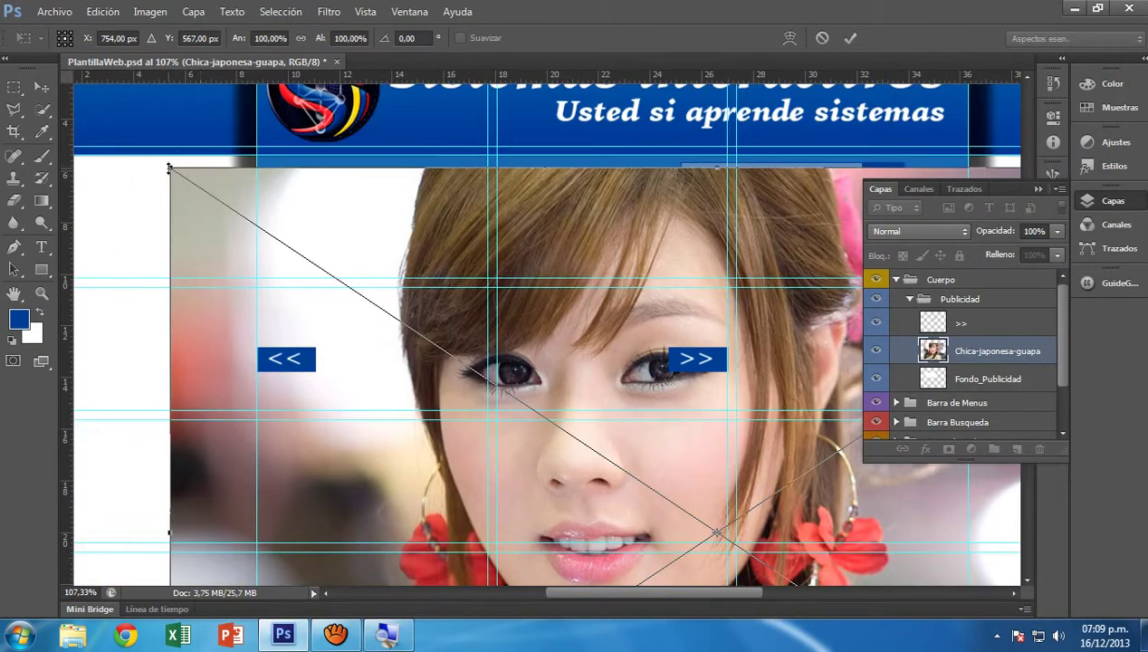
left_click_drag(169, 168, 648, 437)
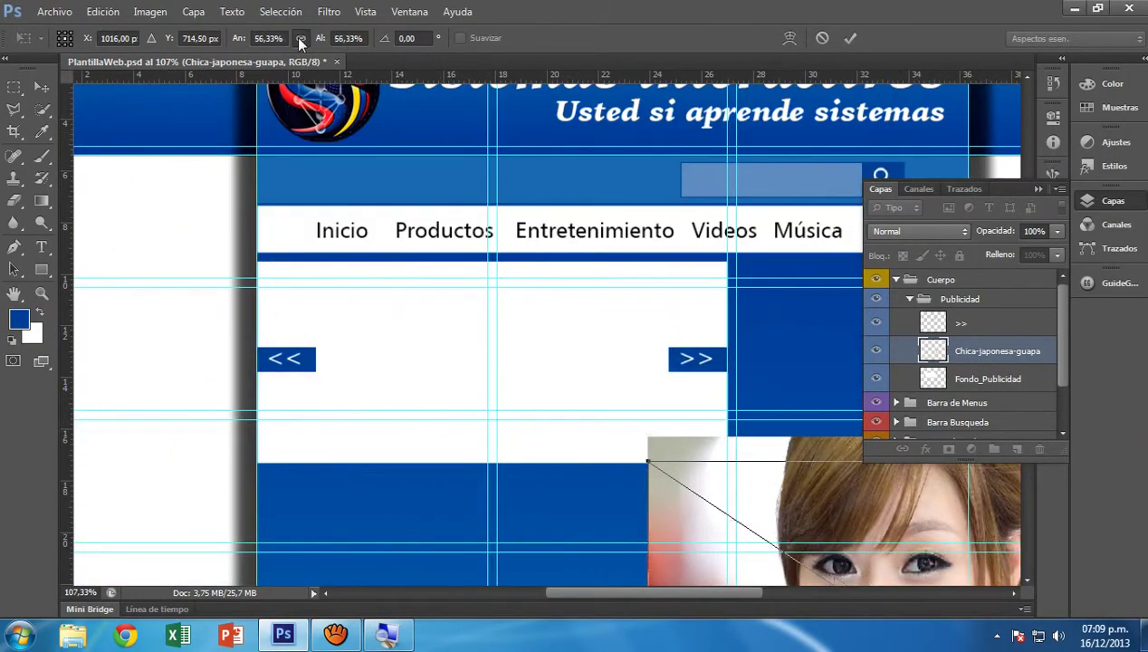
left_click_drag(780, 489, 357, 234)
left_click_drag(842, 212, 564, 273)
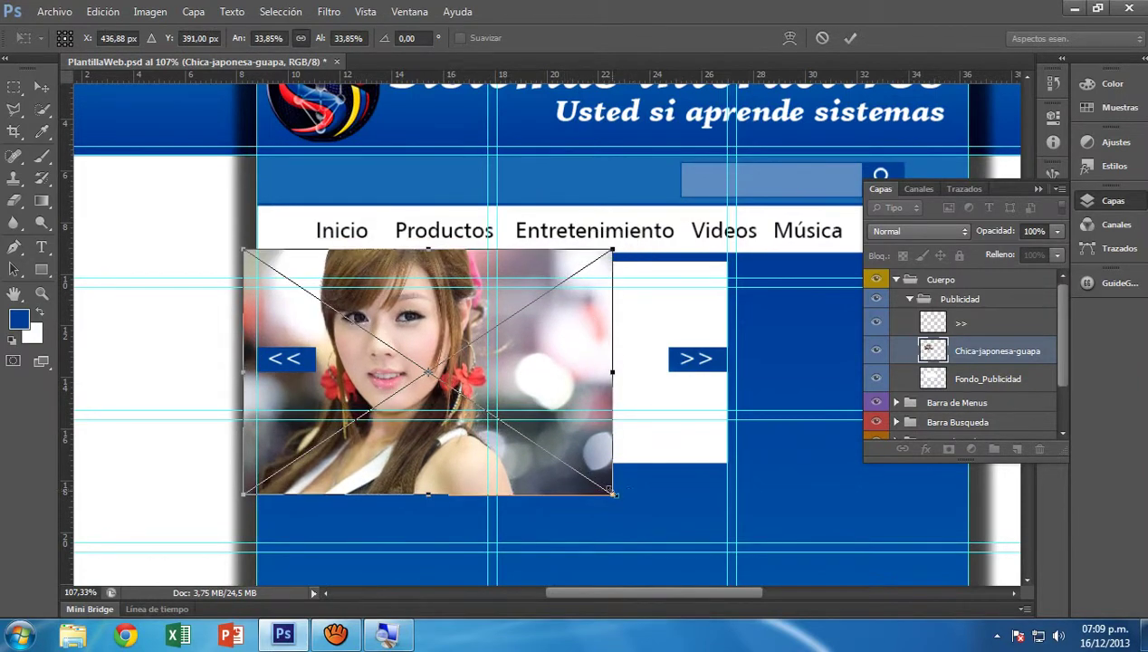
left_click_drag(613, 493, 734, 575)
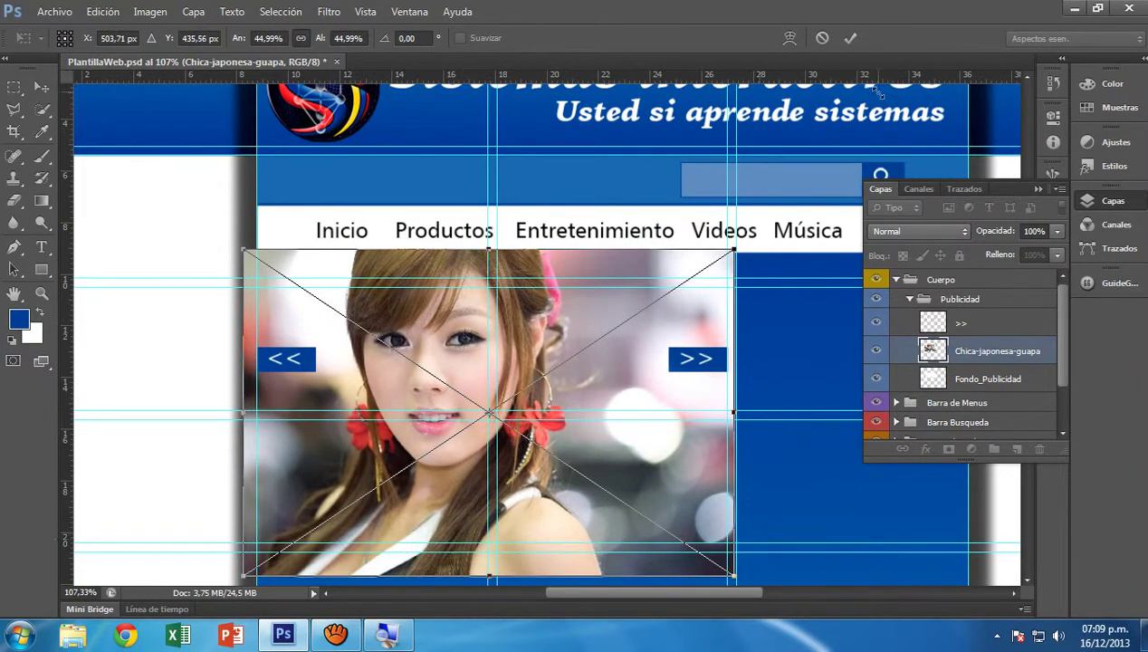
left_click(850, 38)
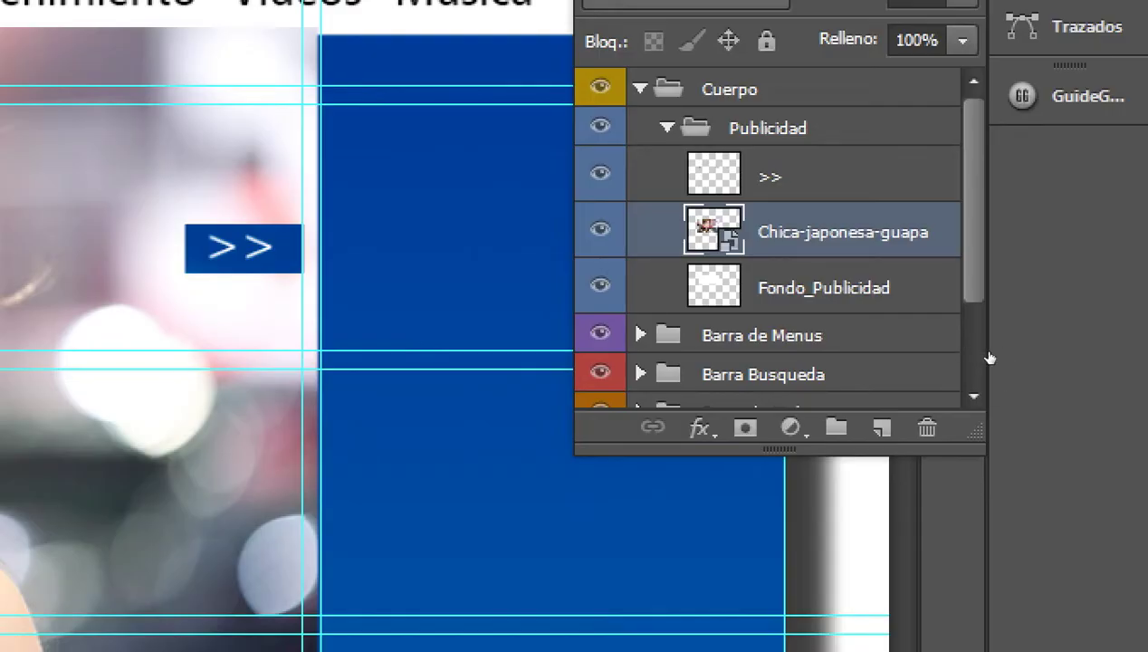
Clip the photo layer to Fondo_Publicidad with a clipping mask and hide the guides
right_click(989, 358)
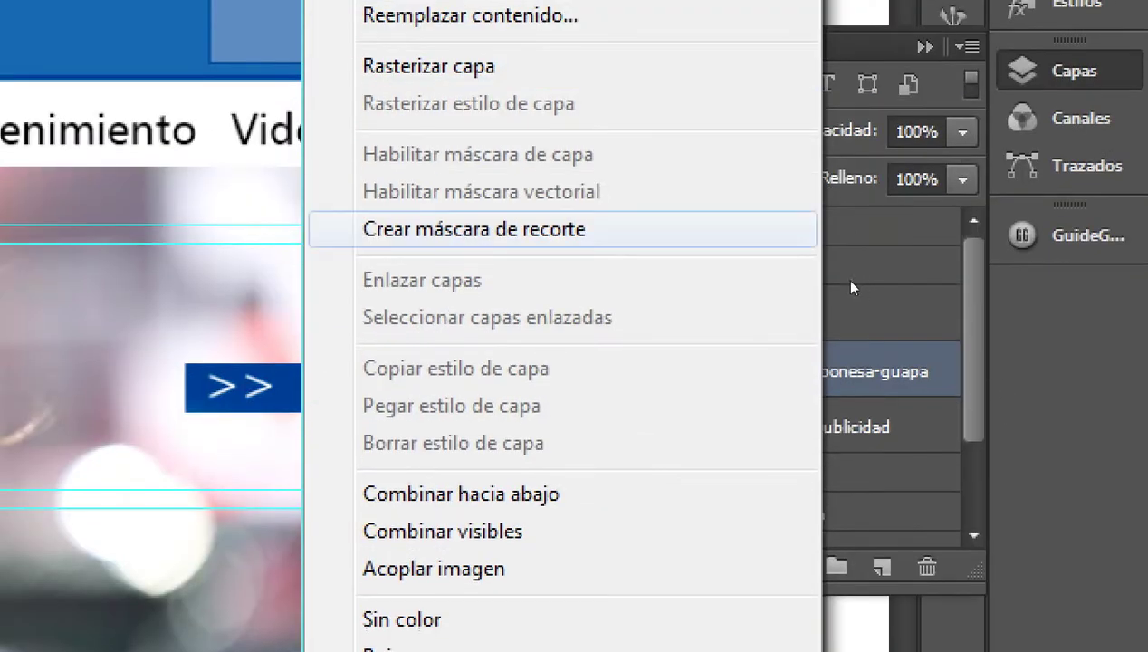
key("Return")
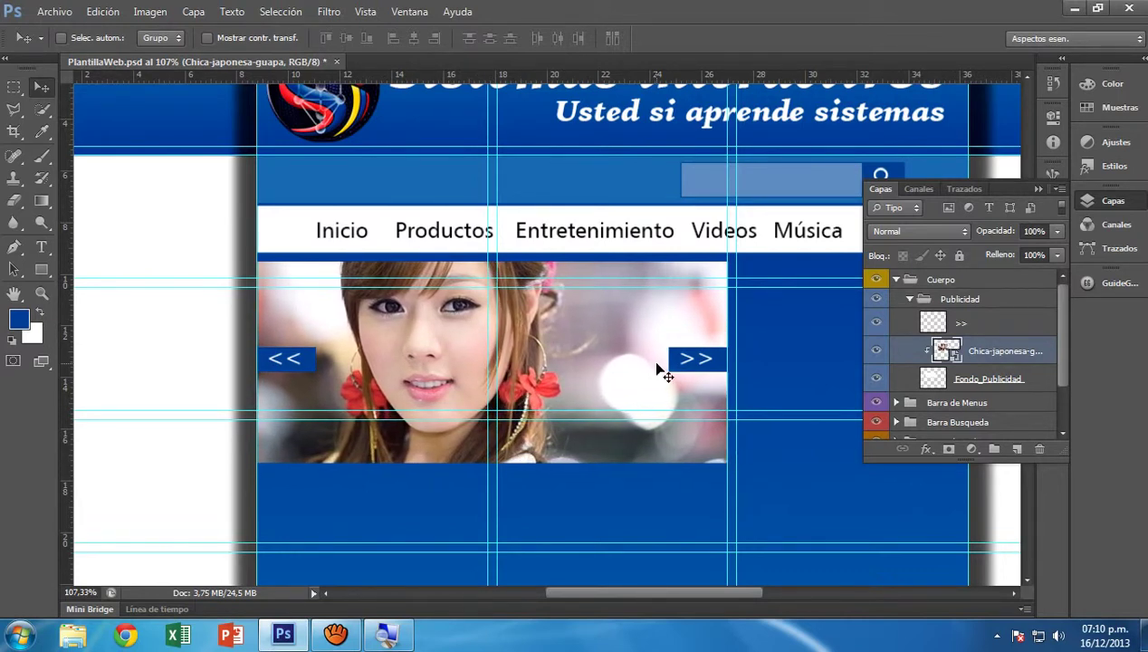
key("super")
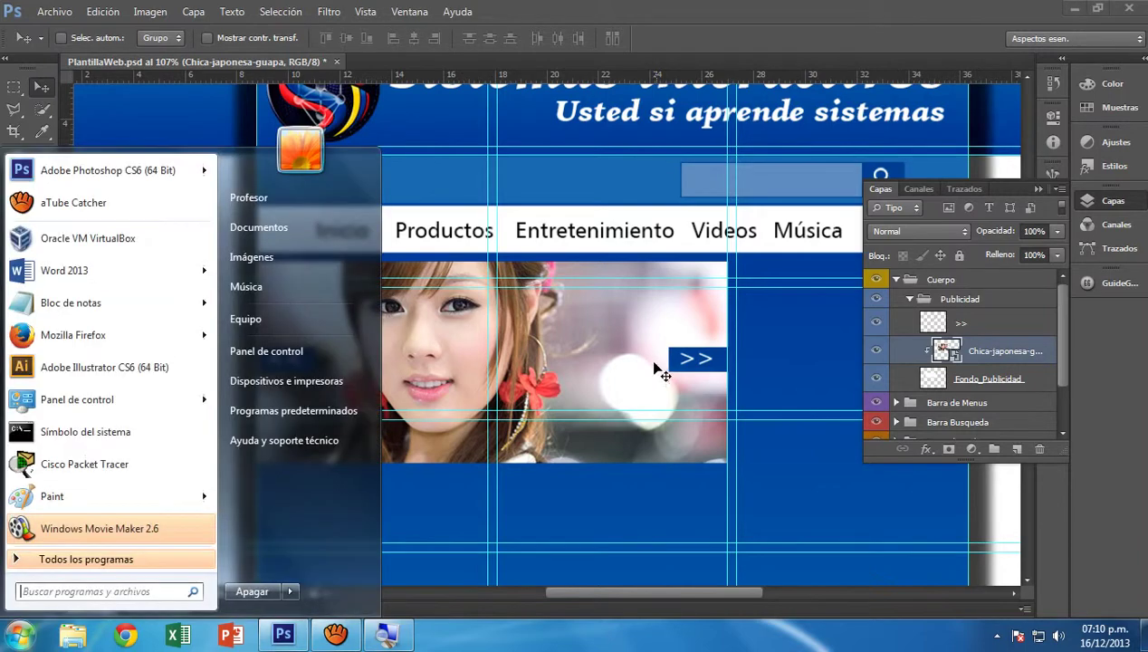
key("super")
scroll(473, 346, "down", 6)
scroll(474, 351, "up", 2)
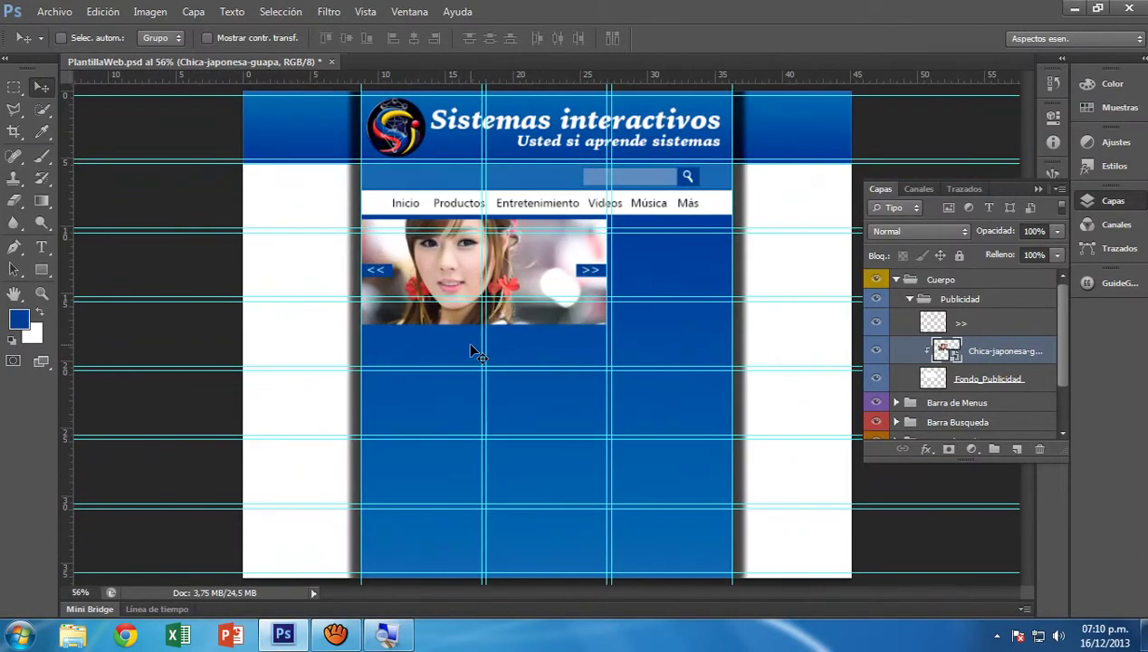
key("ctrl+h")
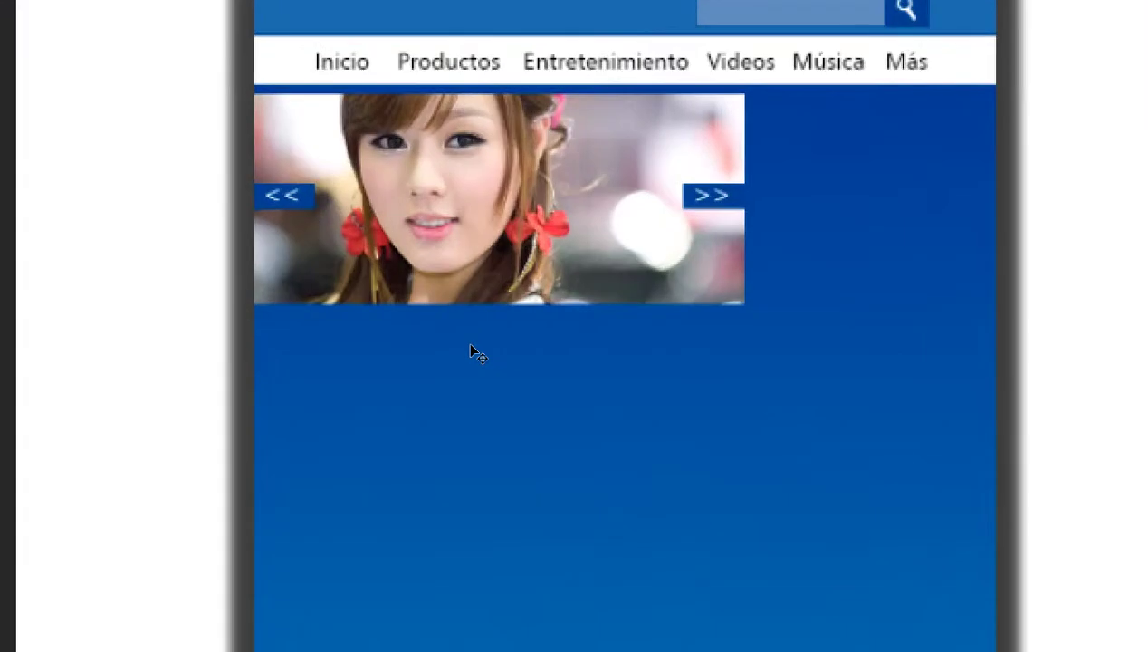
Set the opacity of the ">>" arrow button layer to 50%
key("ctrl+plus")
key("ctrl+plus")
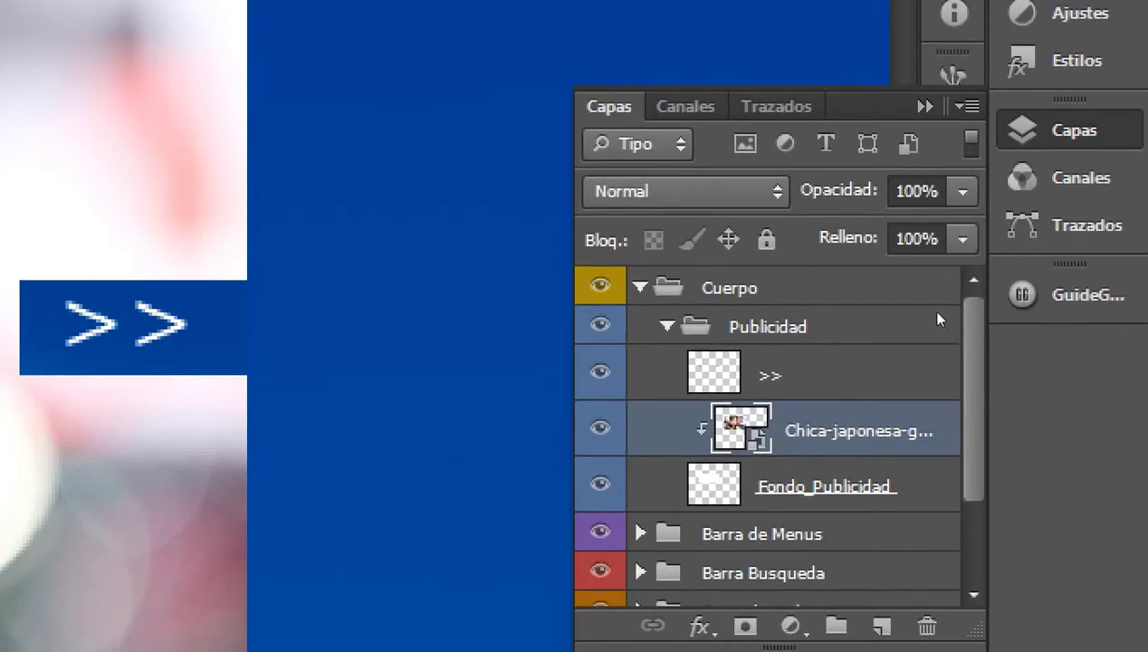
left_click(1136, 465)
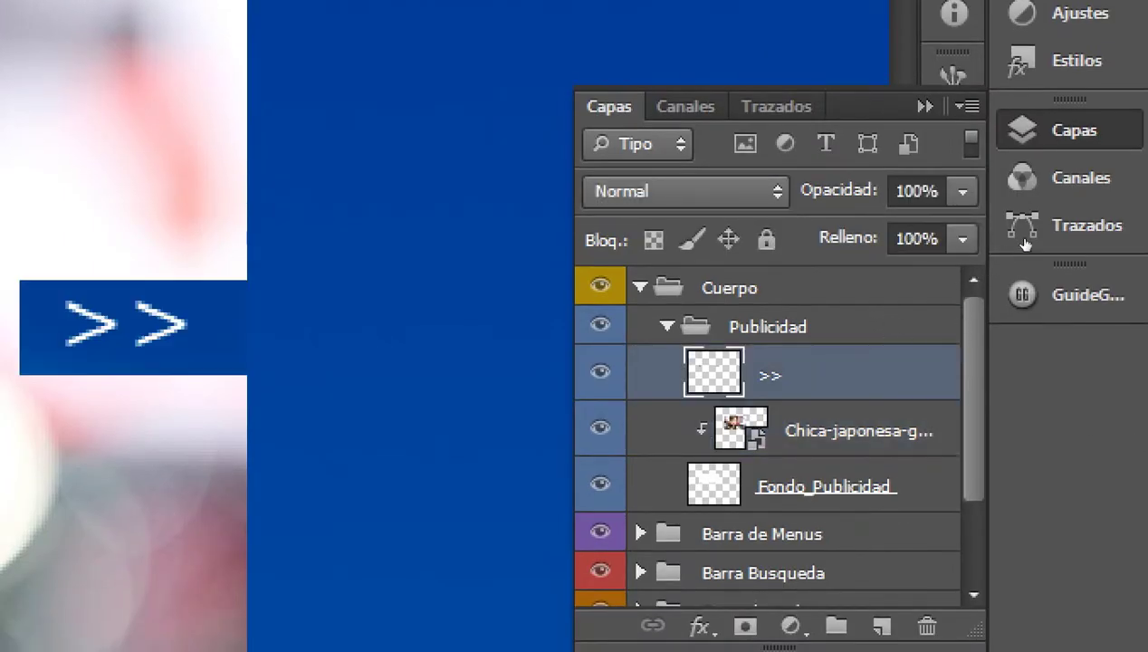
key("Return")
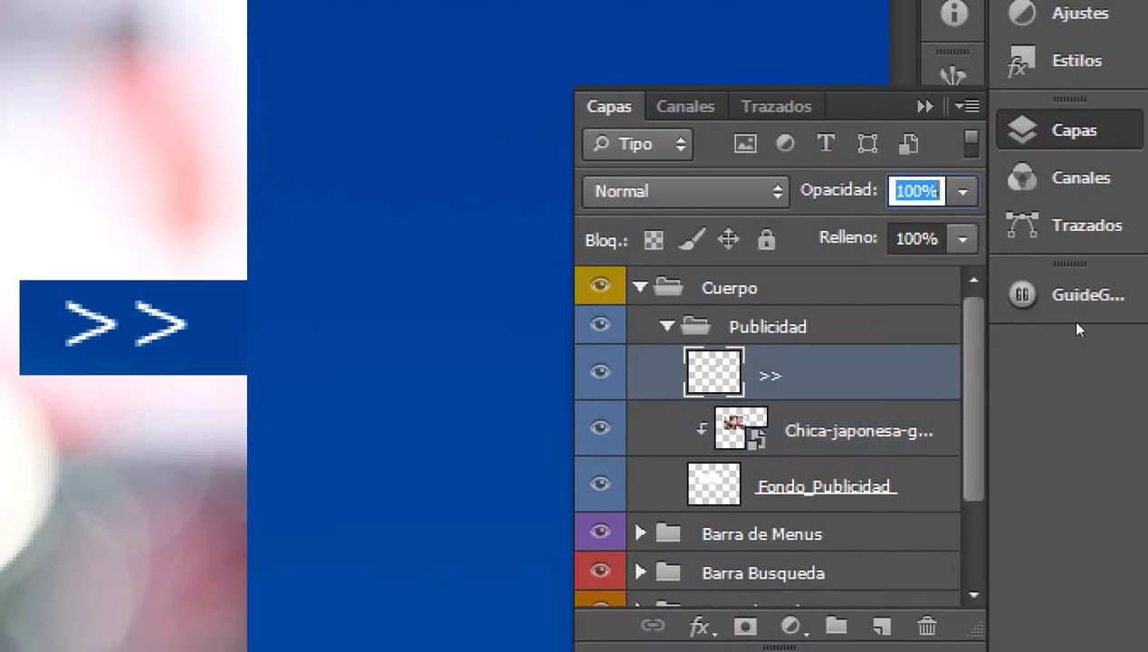
type("50")
key("Return")
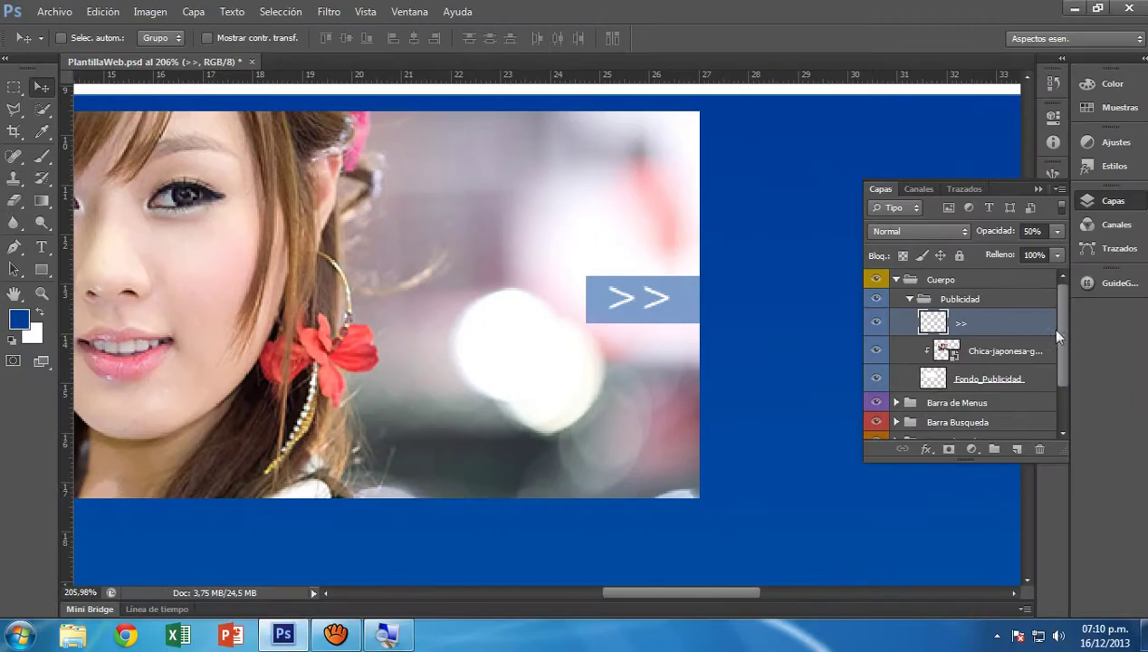
scroll(697, 317, "down", 5)
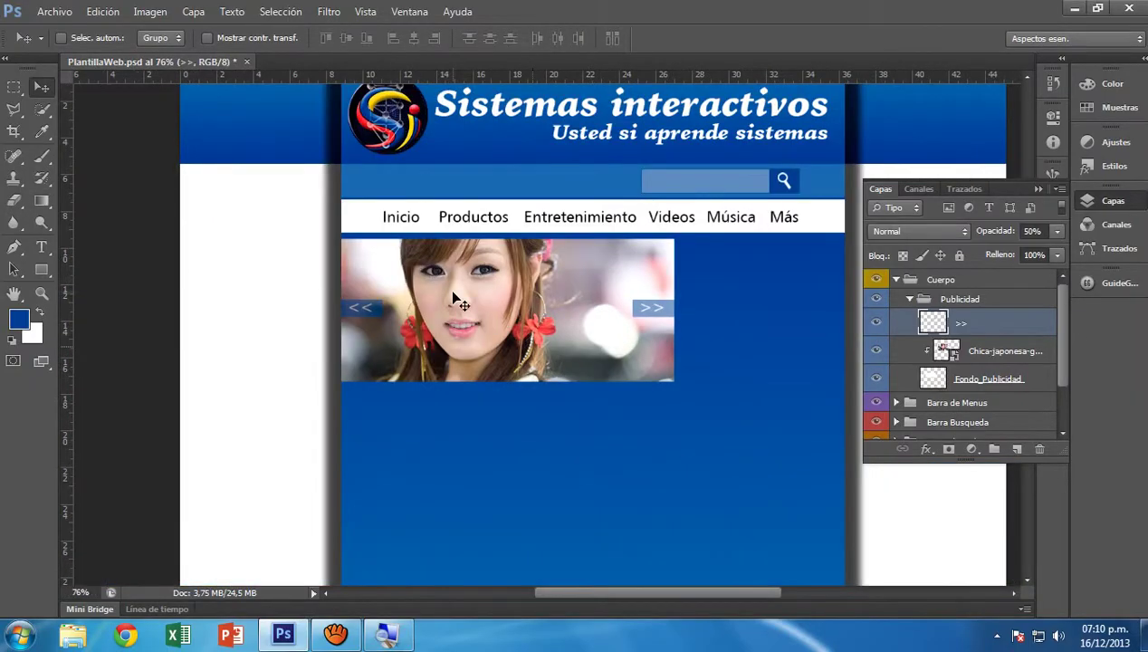
scroll(457, 300, "up", 2)
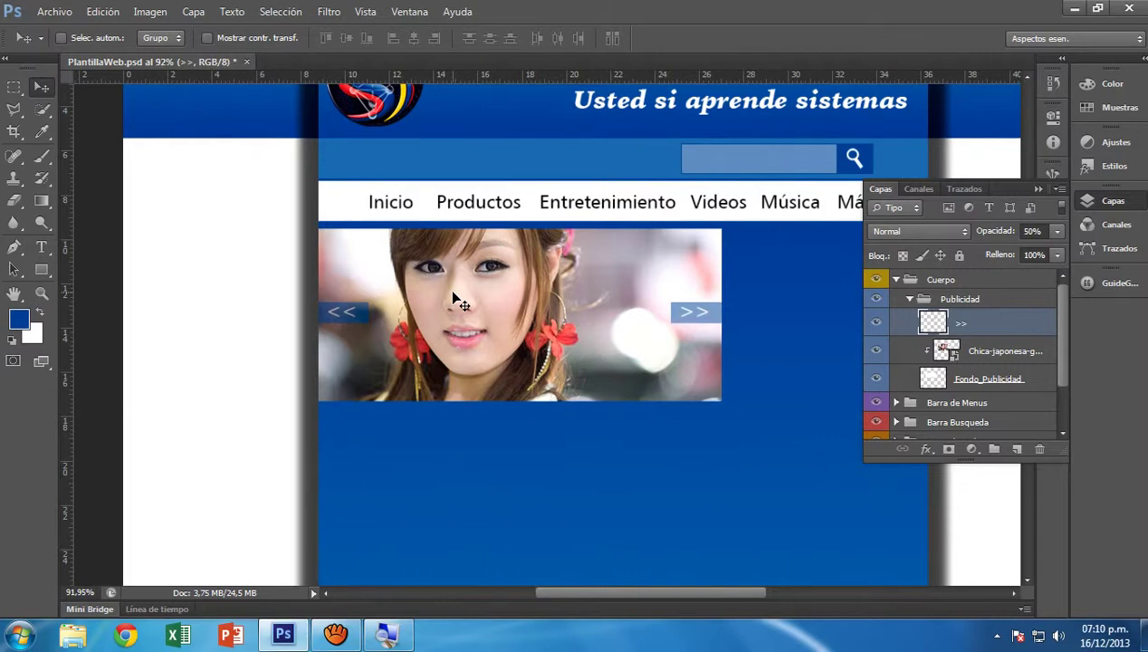
scroll(457, 300, "up", 2)
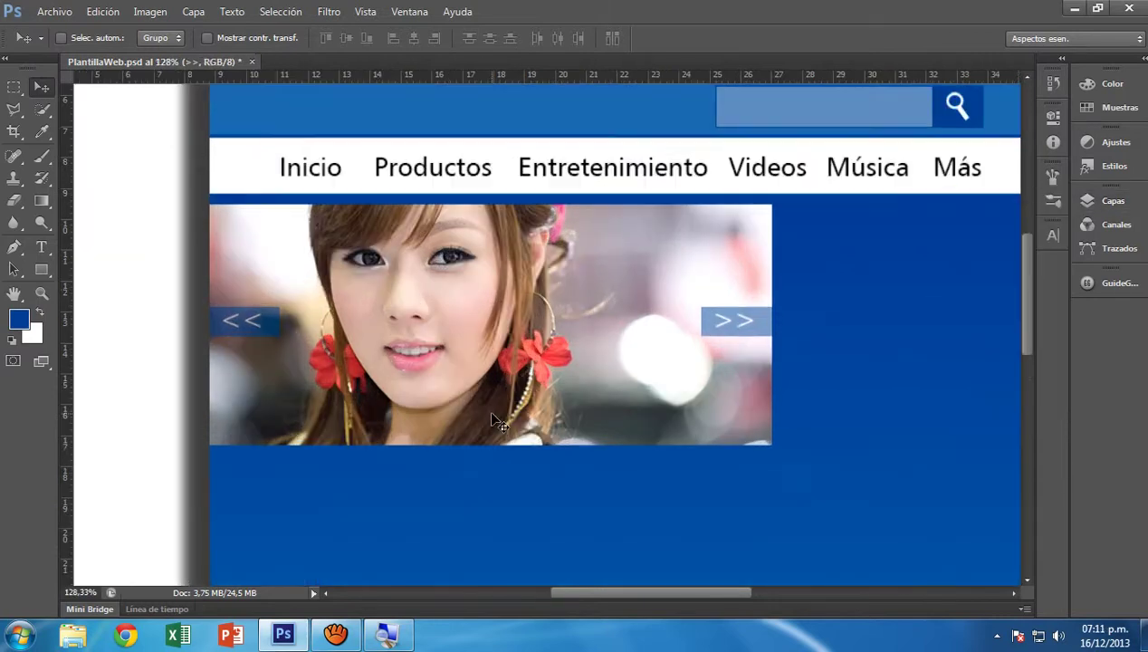
left_click(351, 641)
left_click(352, 641)
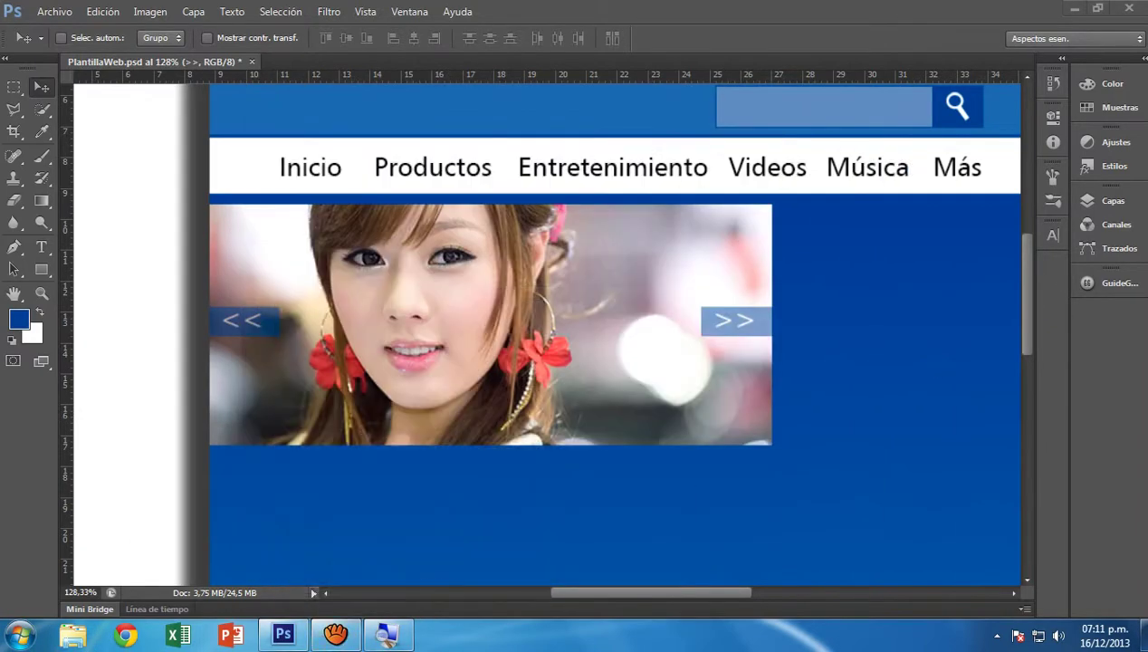
Add a new layer above the ">>" layer in the Publicidad group and name it Botones_Paso_Imagenes
left_click(1100, 200)
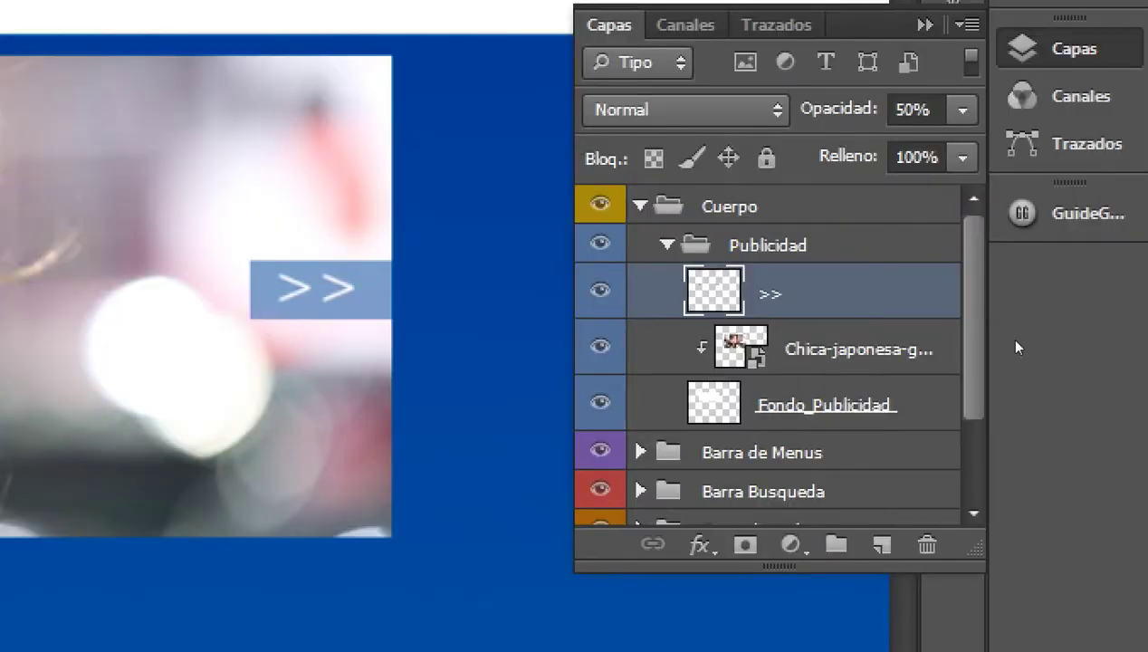
left_click(882, 544)
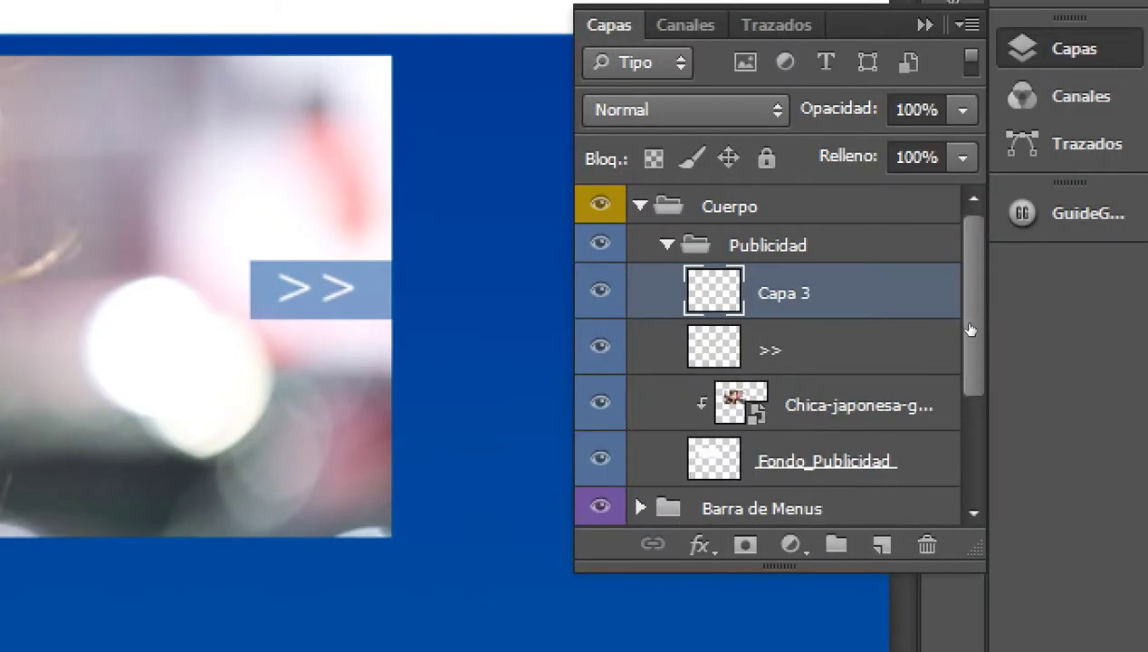
double_click(788, 292)
type("Botones_")
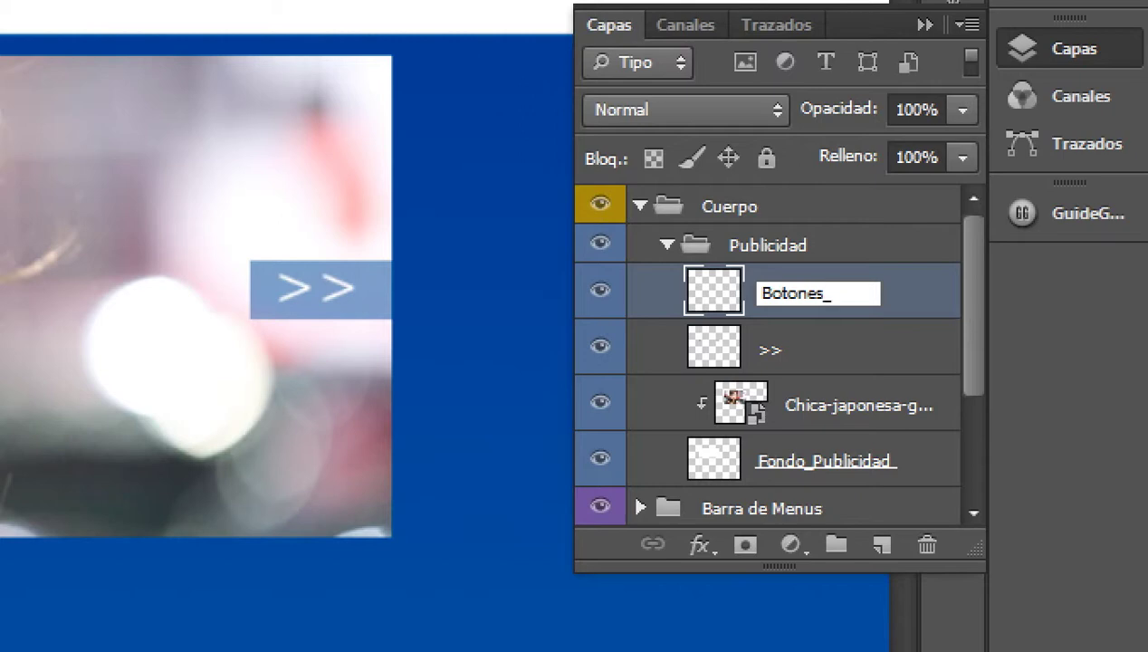
type("Paso_Imagenes")
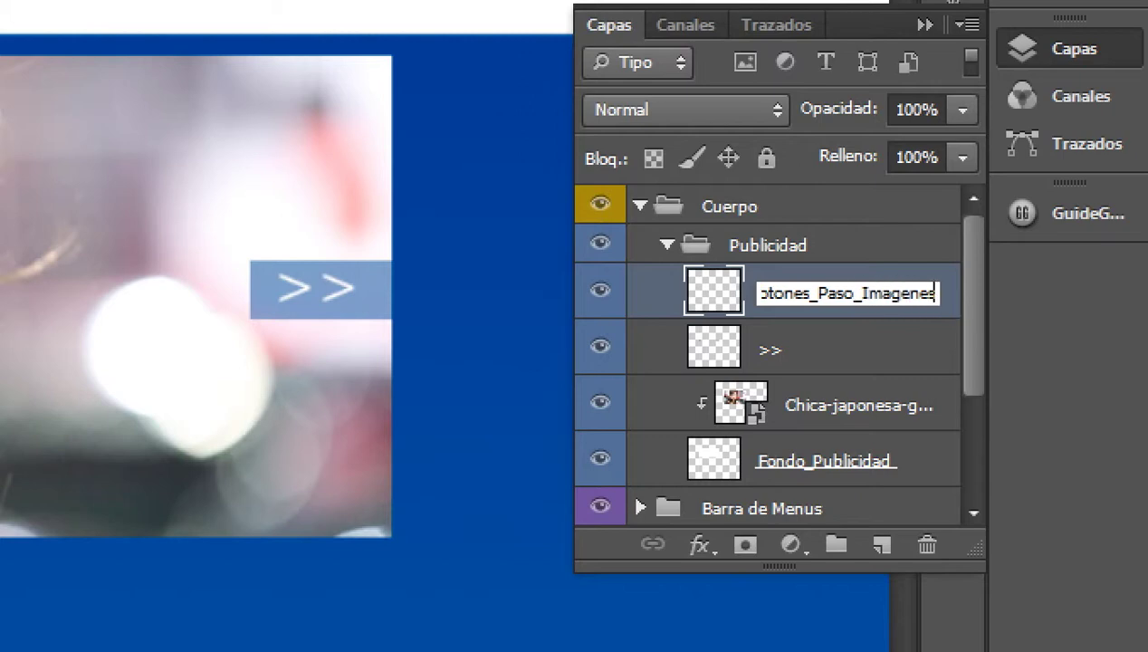
key("Return")
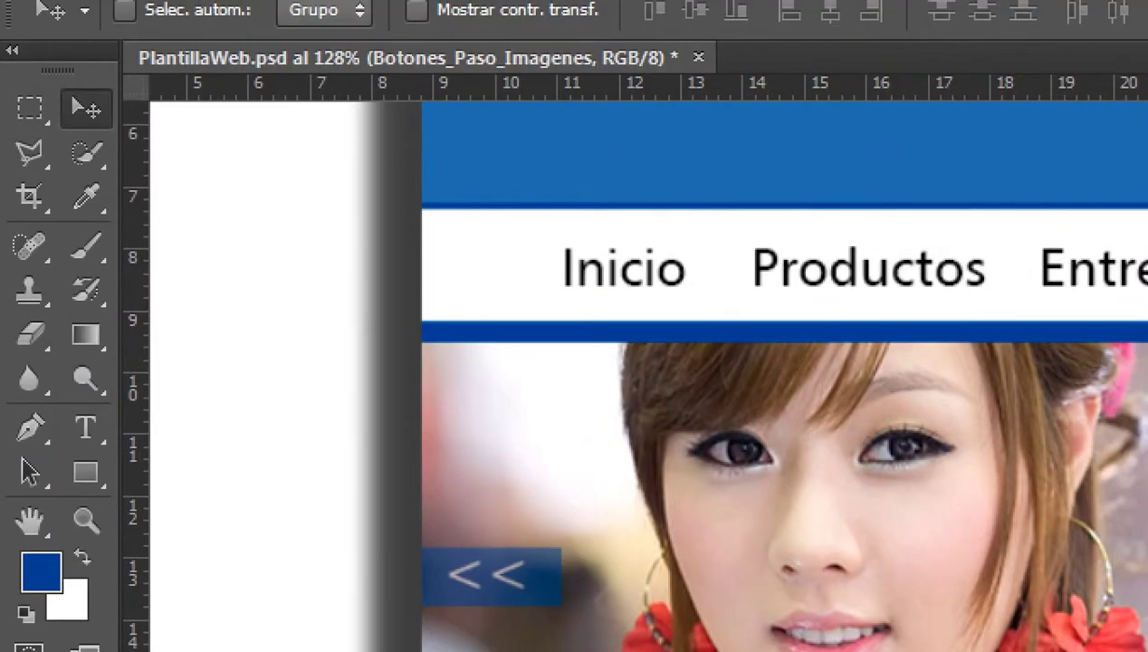
Draw a small elliptical selection over the neck near the photo's lower edge, fill it with white and deselect it
left_click(30, 37)
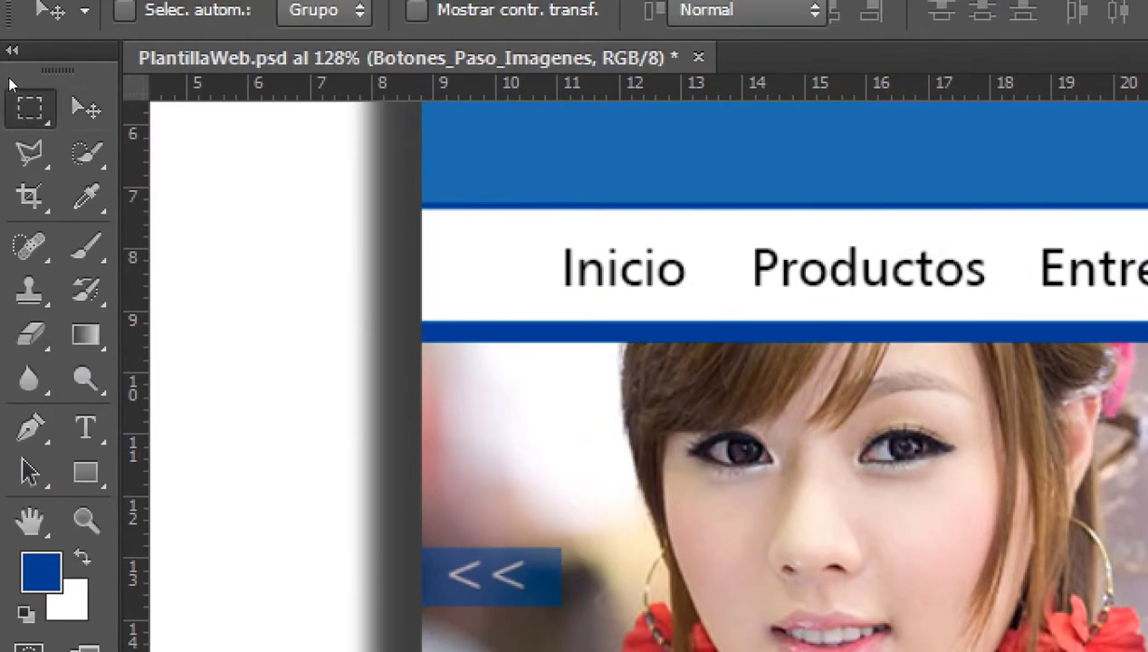
left_click(111, 136)
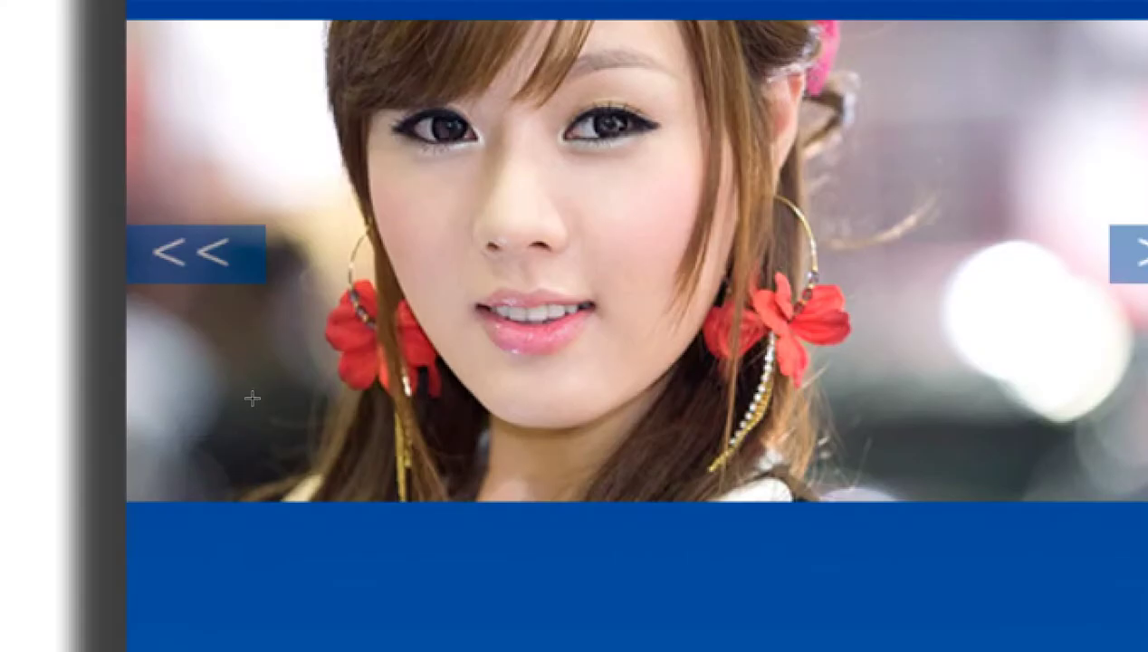
left_click_drag(393, 432, 410, 440)
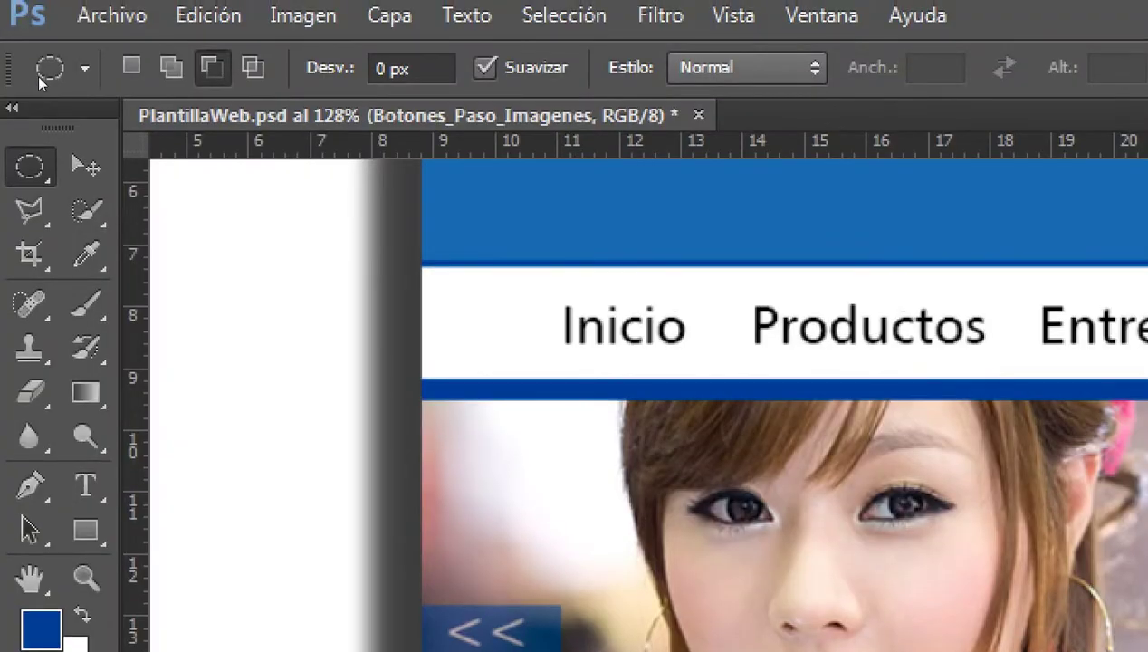
key("v")
left_click(85, 304)
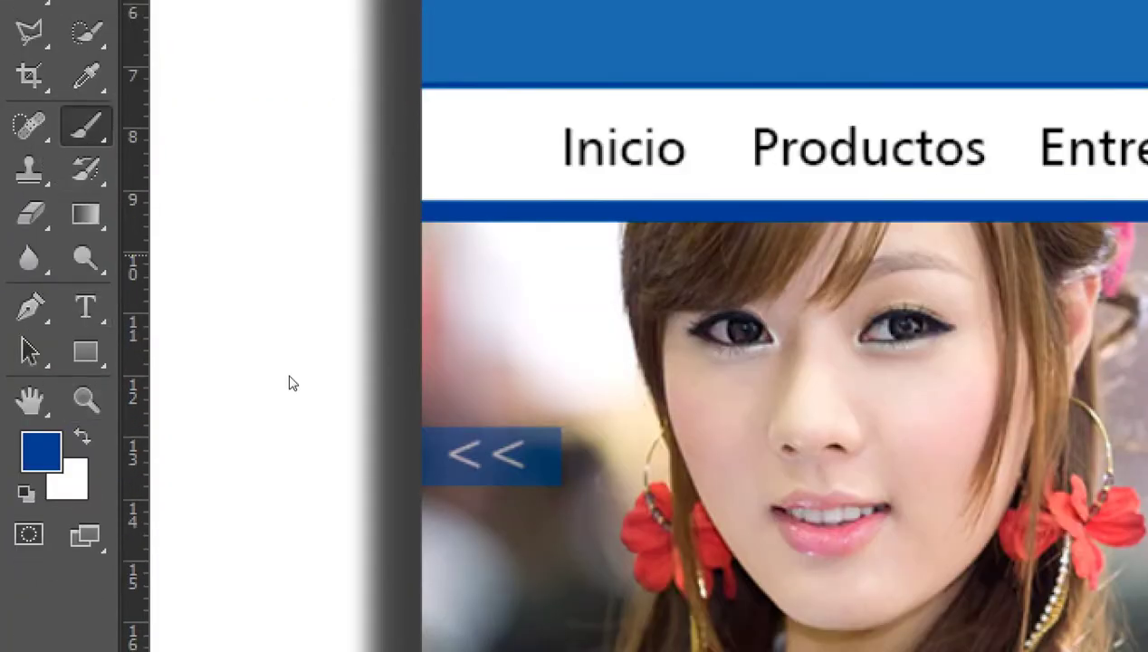
key("alt+BackSpace")
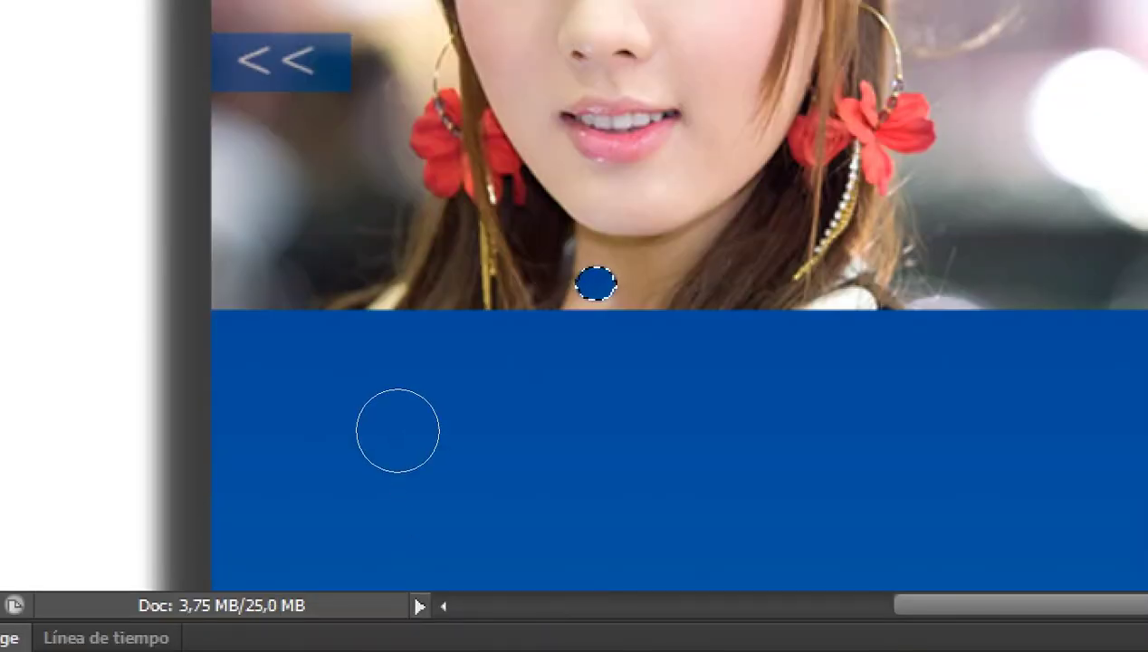
key("x")
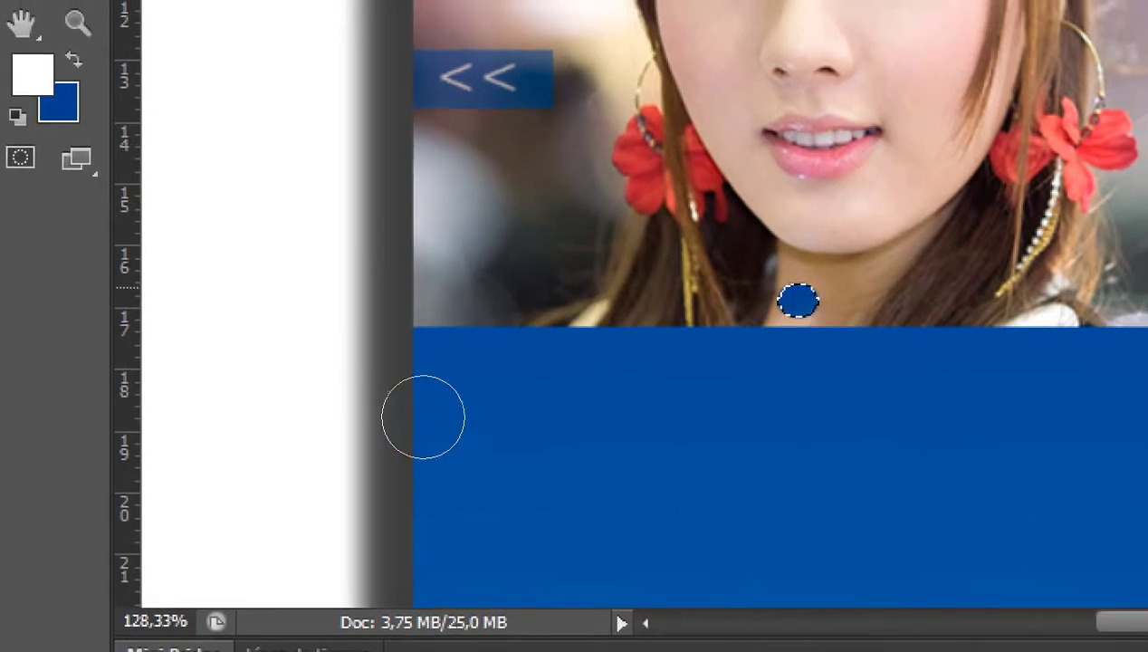
key("alt+BackSpace")
key("ctrl+d")
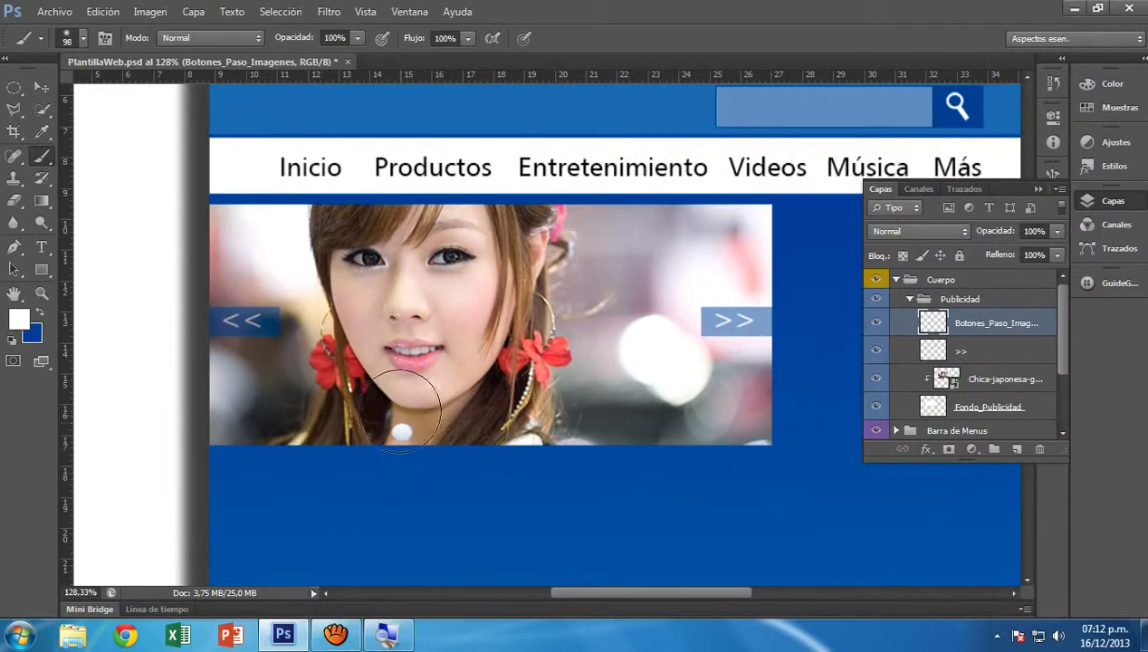
Undo the stray brush stroke, the white oval's fill and its elliptical selection
scroll(402, 422, "up", 5)
scroll(402, 422, "up", 3)
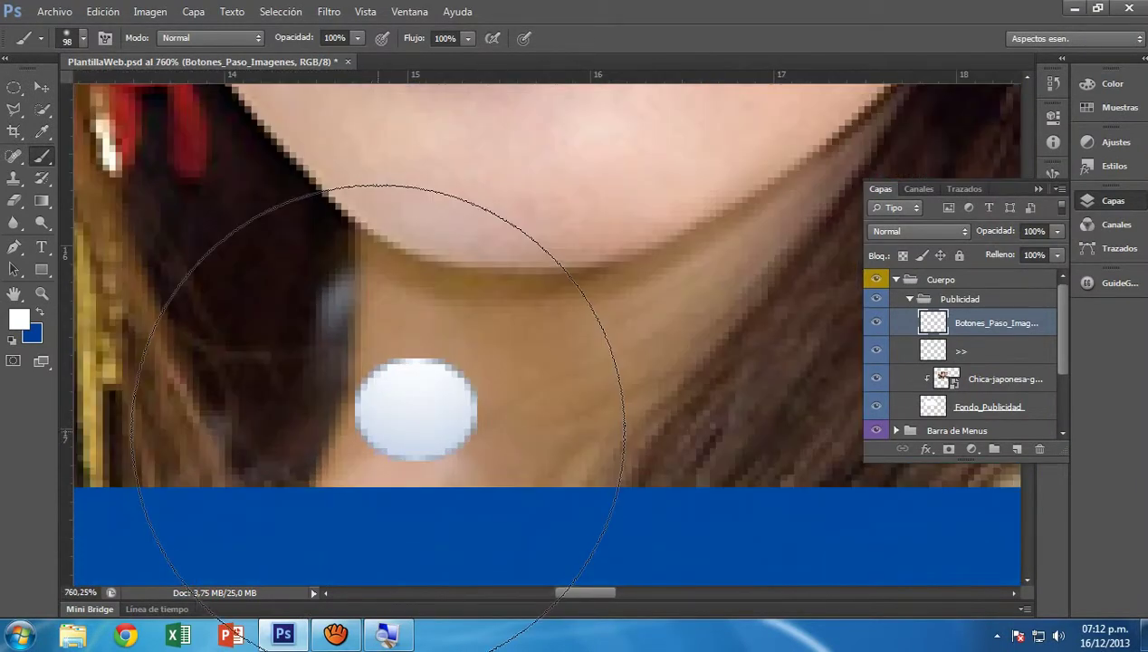
left_click(382, 415)
key("ctrl+z")
key("ctrl+z")
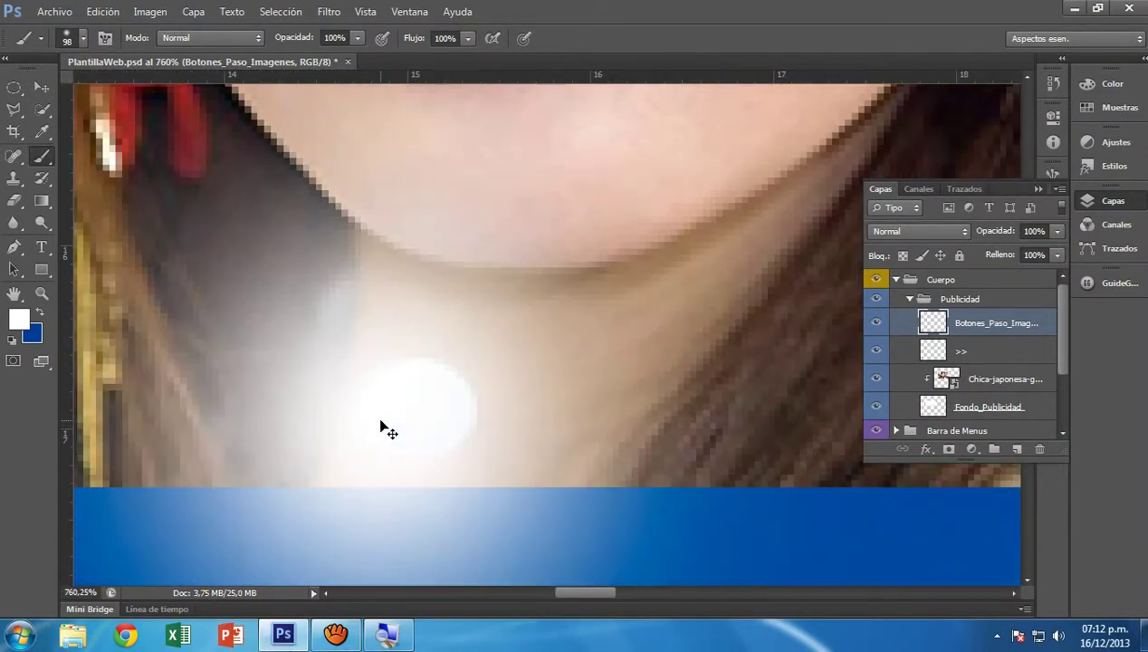
key("ctrl+alt+z")
key("ctrl+alt+z")
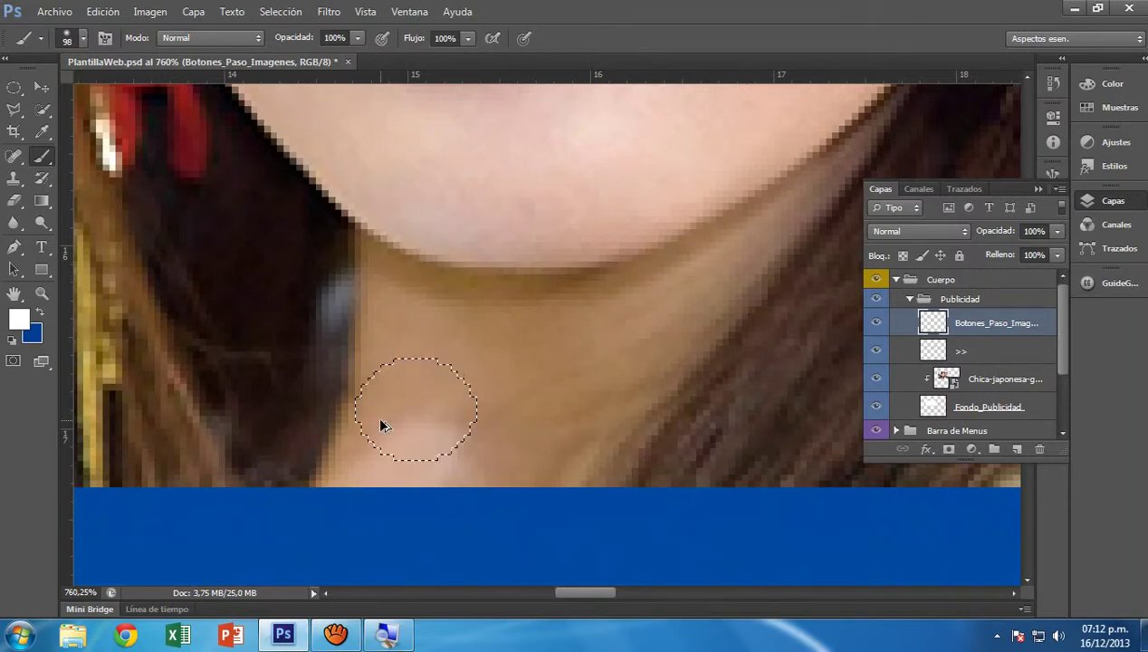
key("ctrl+shift+z")
key("ctrl+alt+z")
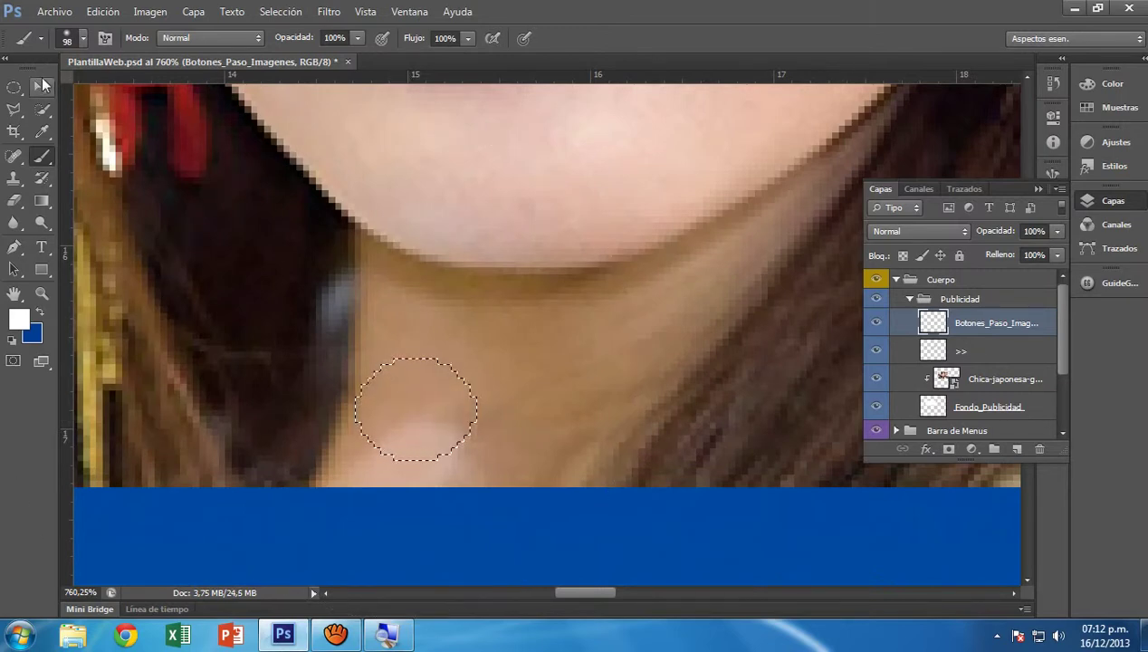
key("ctrl+alt+z")
Draw a small circular selection over the neck near the photo's lower edge and paint it white on the Botones_Paso_Imagenes layer
left_click(14, 87)
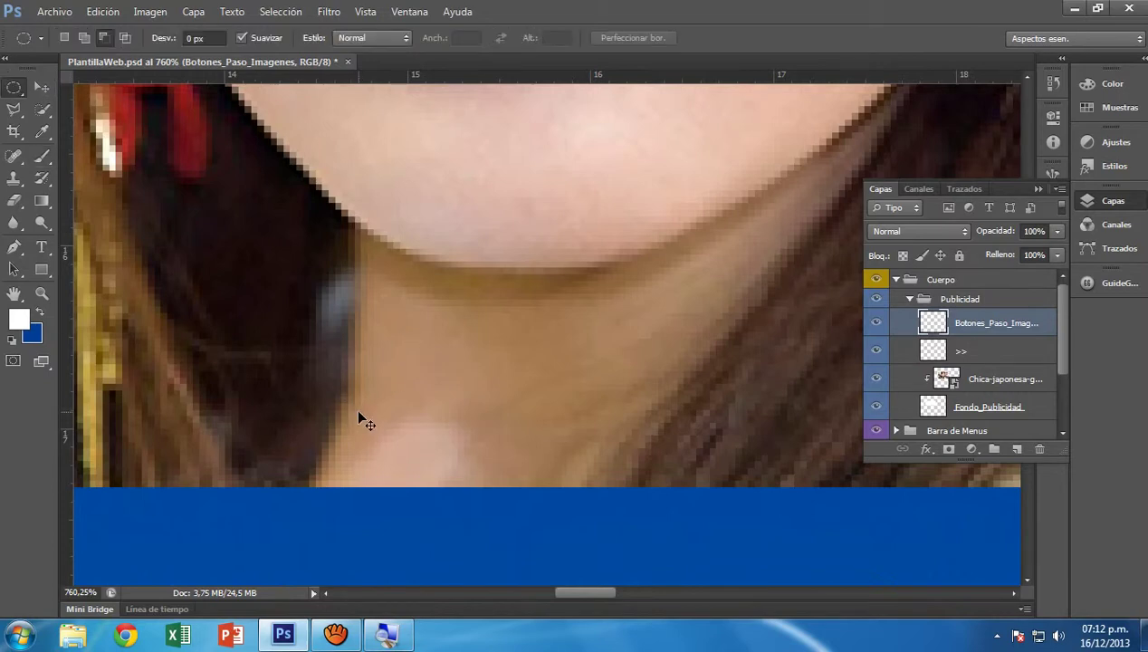
left_click_drag(354, 414, 441, 470)
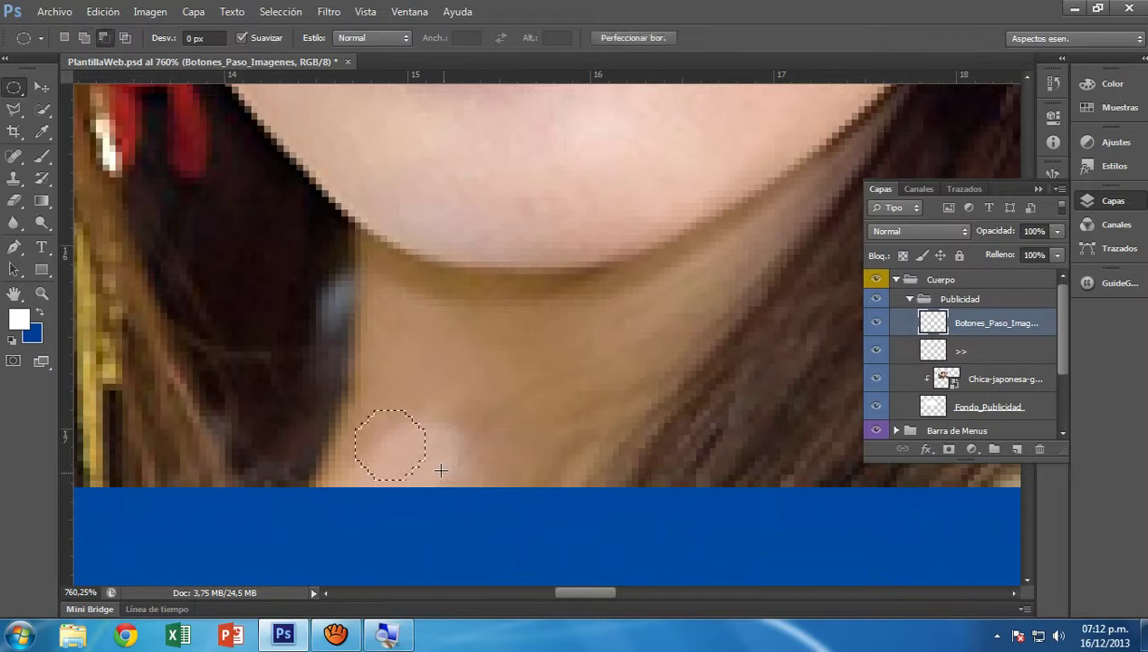
key("b")
left_click(384, 445)
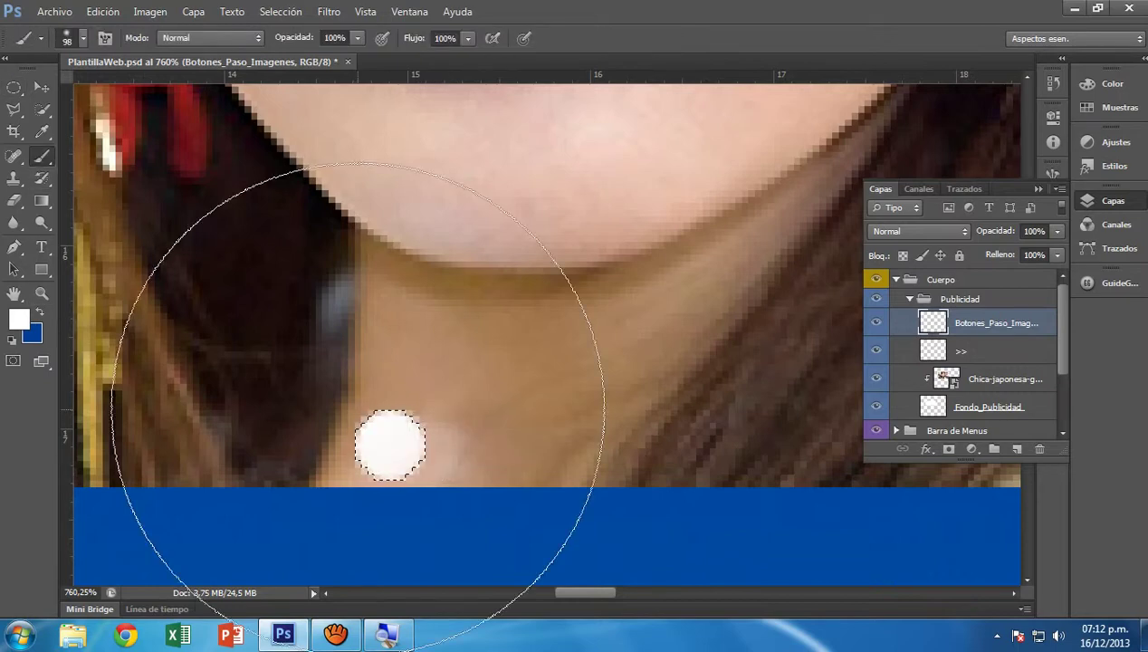
Deselect the white circle and nudge it up about 4 pixels from the photo's lower edge
left_click(42, 87)
scroll(464, 264, "down", 3)
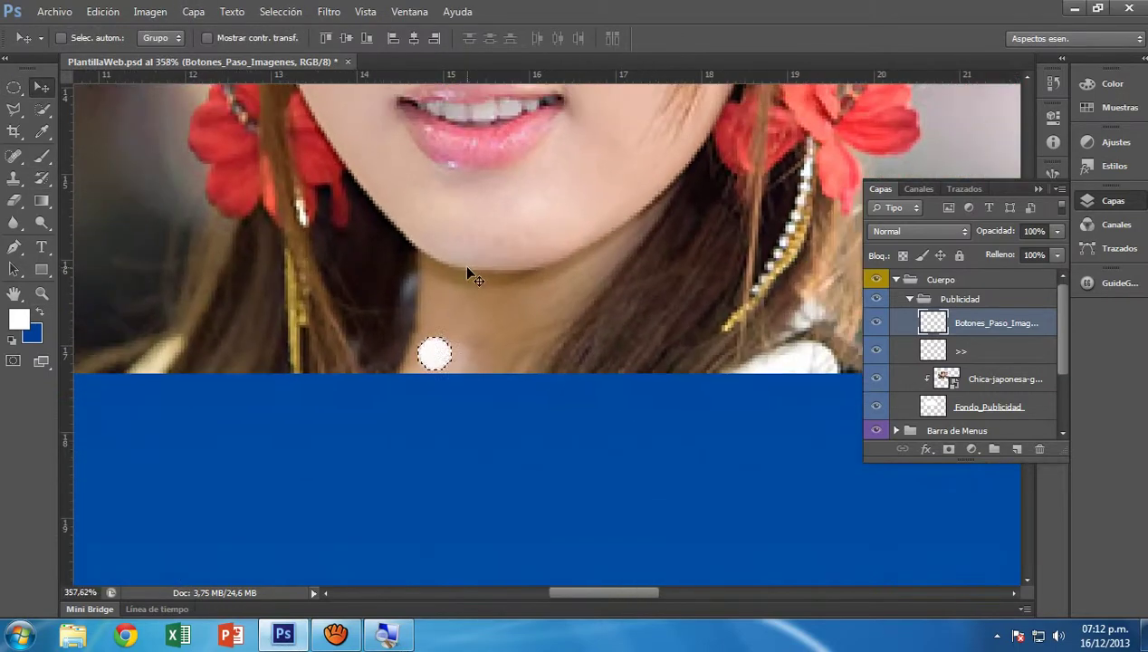
scroll(468, 271, "down", 4)
scroll(451, 377, "up", 5)
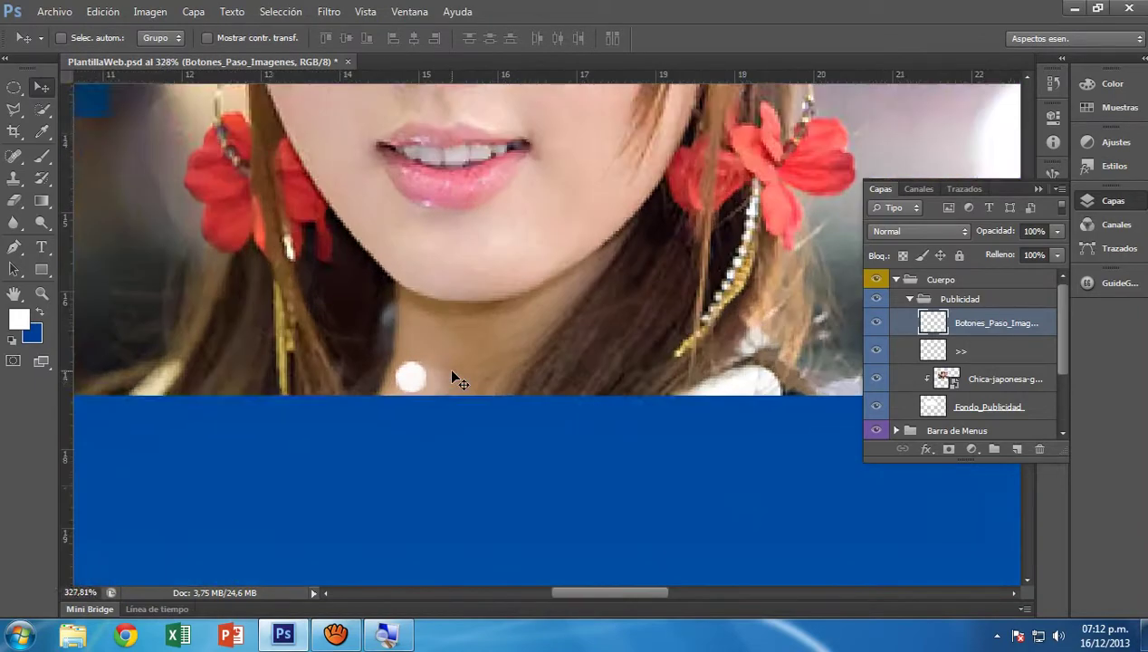
scroll(418, 457, "down", 2)
scroll(493, 384, "up", 2)
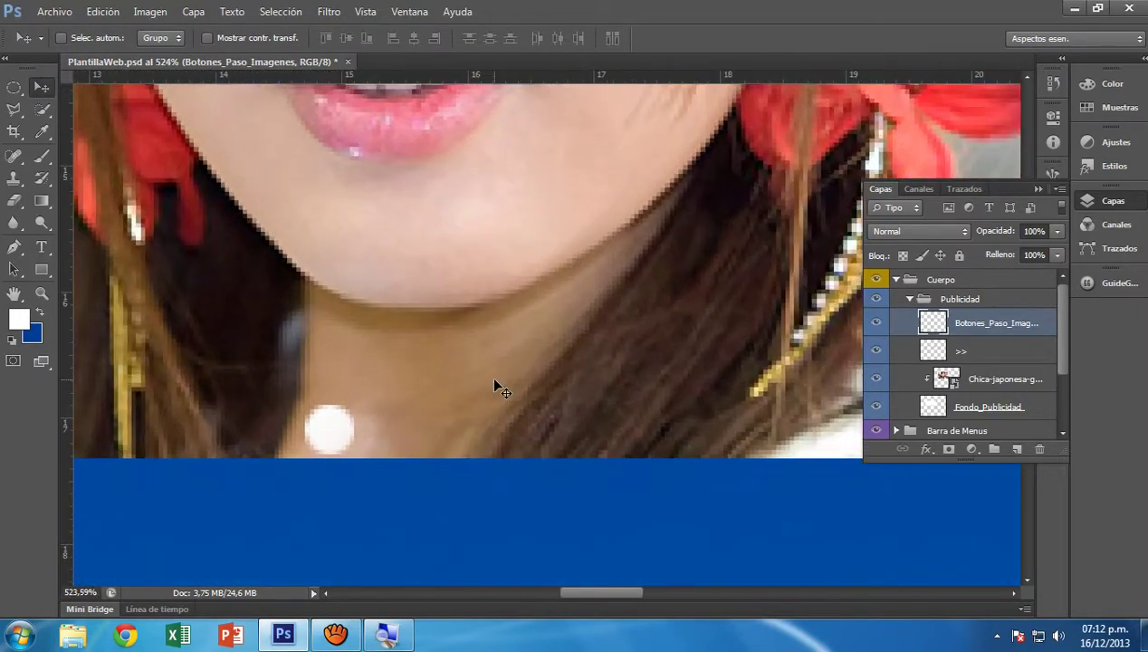
key("Up")
key("Up")
key("Up")
key("Up")
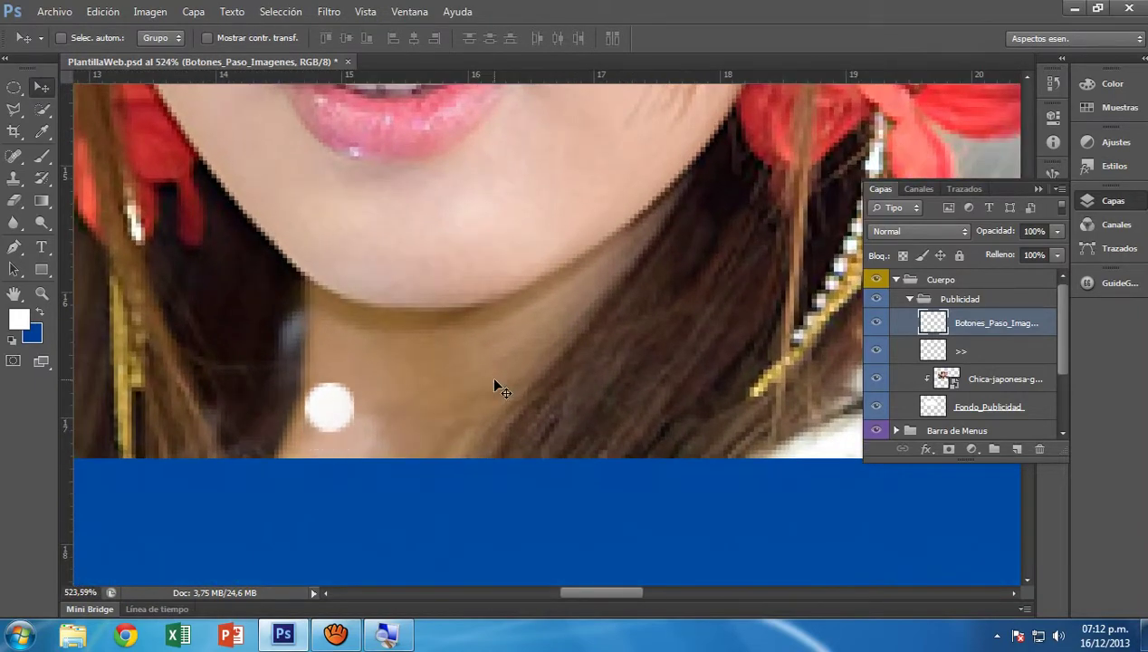
Duplicate the circle layer twice and move the middle of the three layers right, leaving a gap of about 5 pixels beside the original circle
scroll(493, 385, "down", 5)
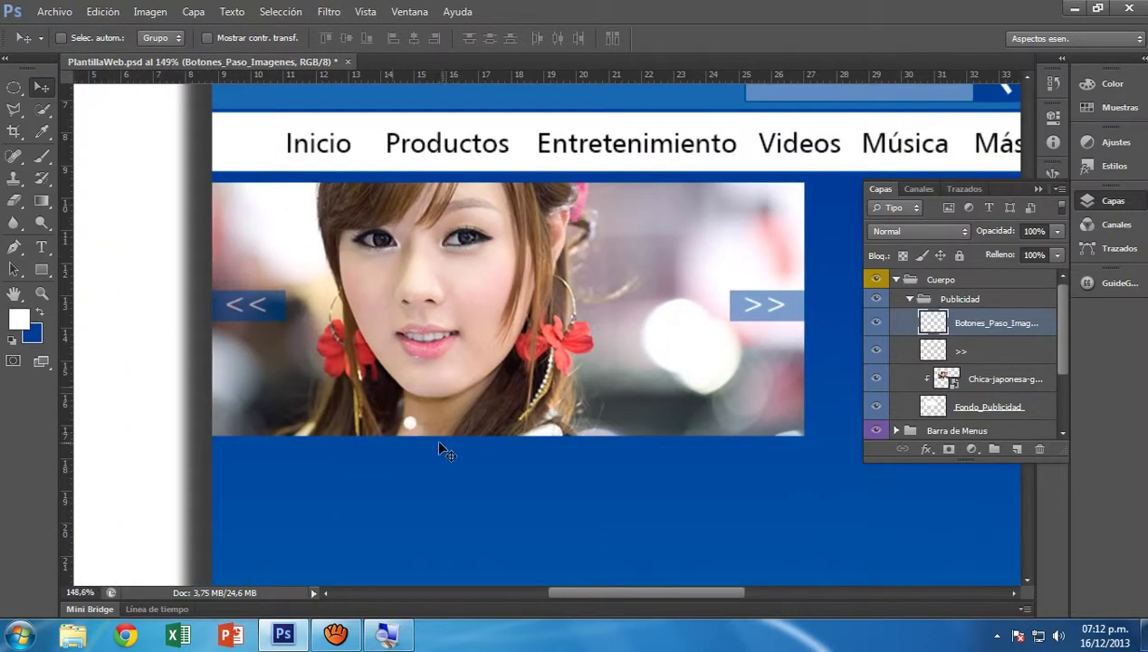
scroll(440, 446, "up", 7)
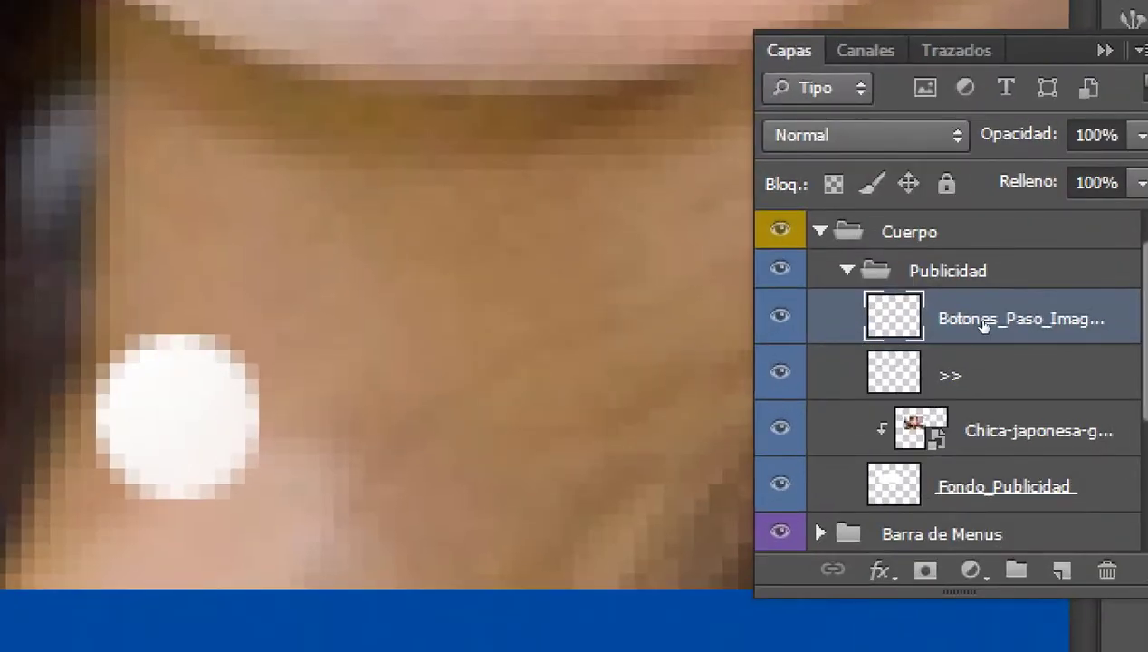
key("ctrl+j")
key("ctrl+j")
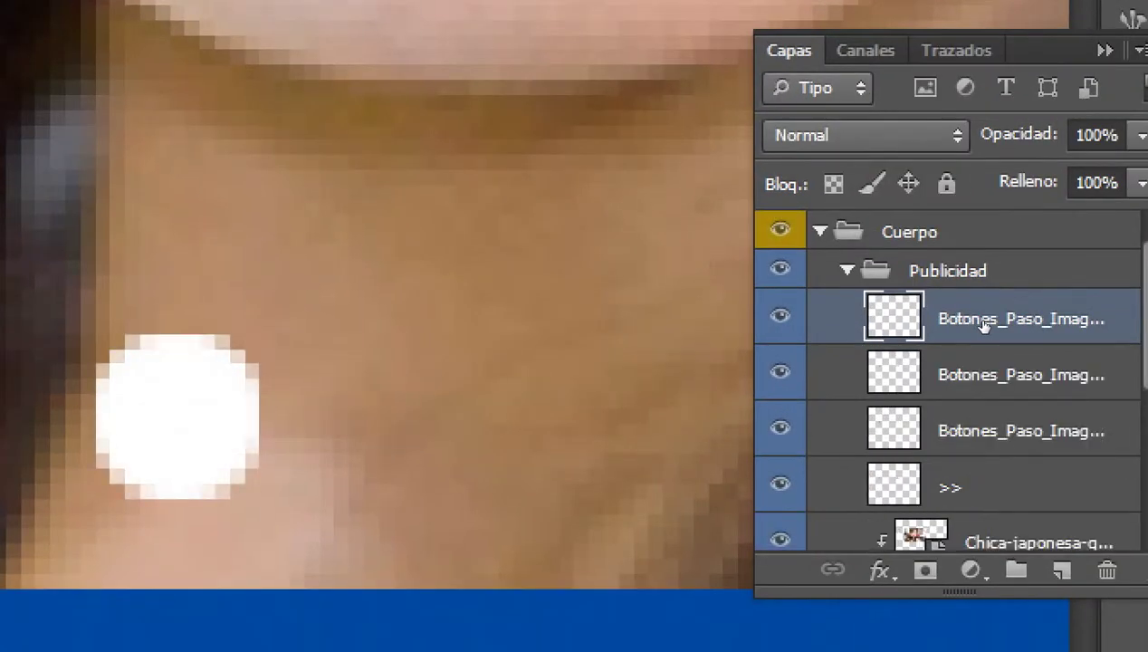
left_click(976, 356)
key("Right")
key("Right")
key("Right")
key("Right")
key("Right")
key("Right")
key("Right")
key("Right")
key("Right")
key("Right")
key("Right")
key("Right")
key("Right")
key("Right")
key("Right")
key("Right")
key("Right")
key("Right")
key("Right")
key("Right")
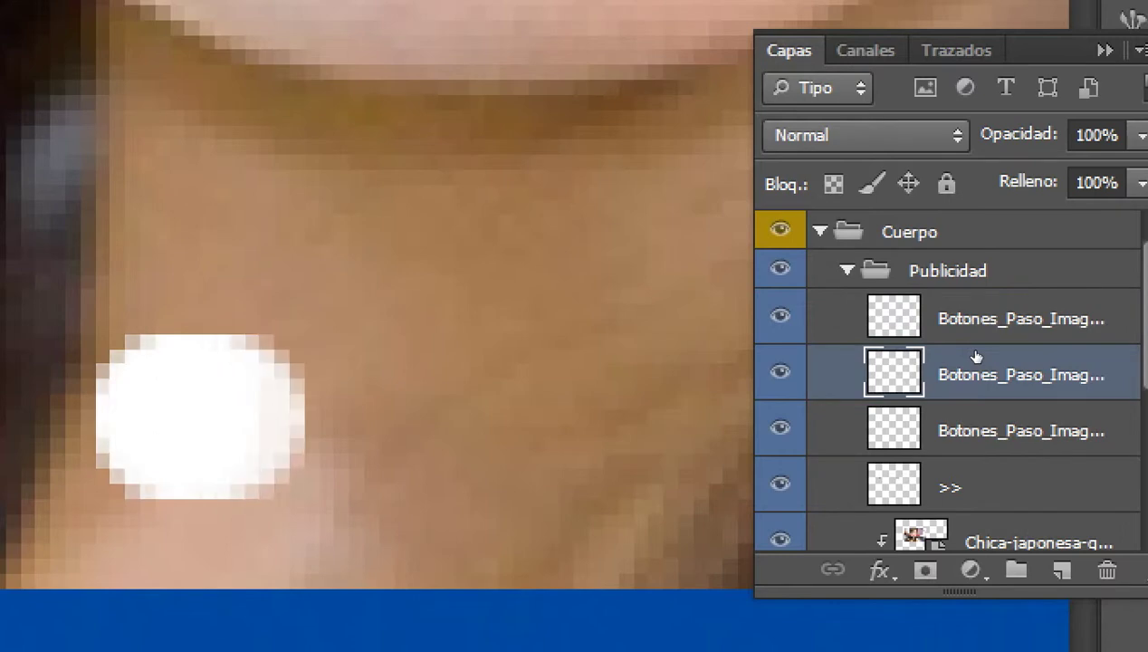
key("Right")
key("Right")
key("Right")
key("Right")
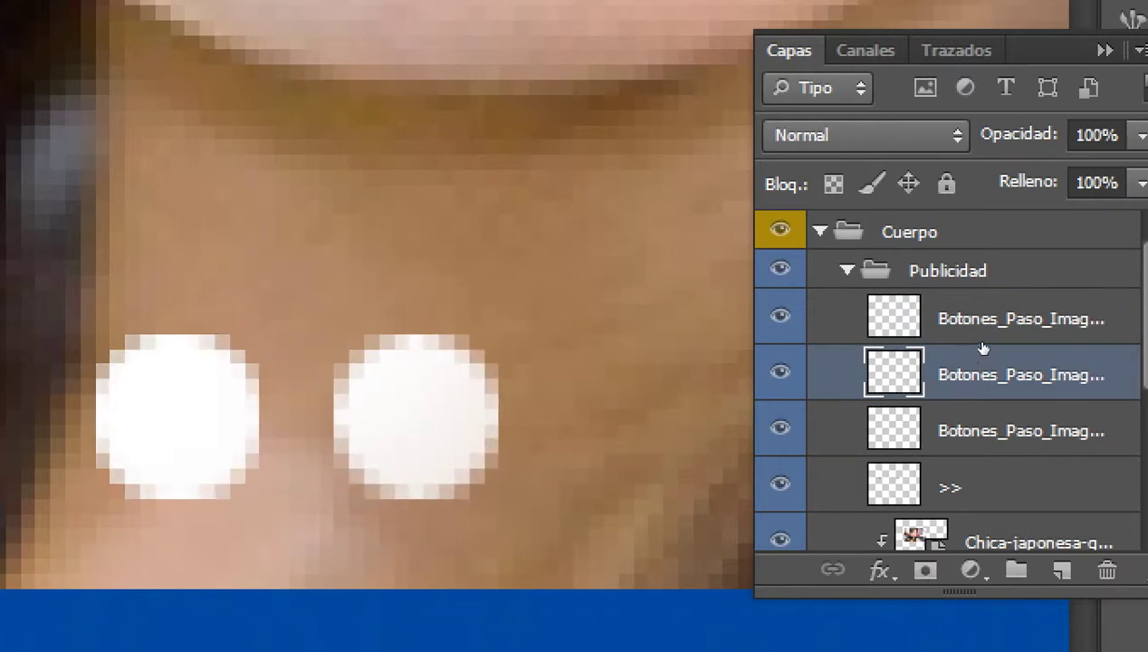
Move the topmost circle copy right past the second circle, with the same gap, so the three circles form an evenly spaced row
left_click(976, 322)
key("Right")
key("Right")
key("Right")
key("Right")
key("Right")
key("Right")
key("Right")
key("Right")
key("Right")
key("Right")
key("Right")
key("Right")
key("Right")
key("Right")
key("Right")
key("Right")
key("Right")
key("Right")
key("Right")
key("Right")
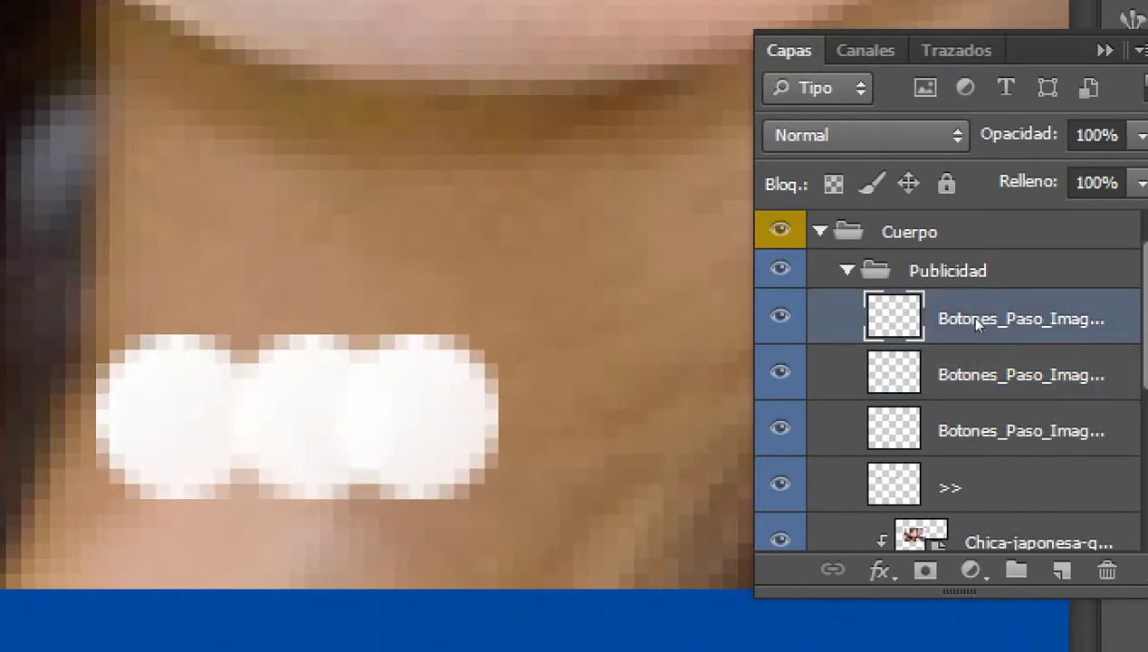
key("Right")
key("Right")
key("Right")
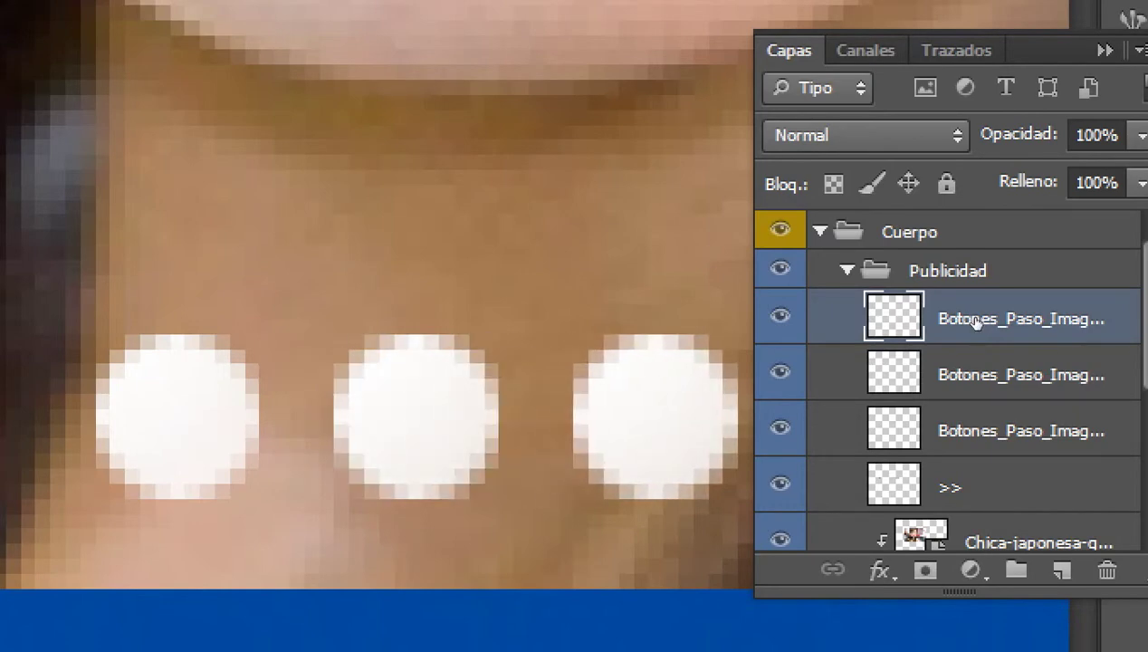
Examine the pixel gaps between the three white circles to compare their spacing
scroll(562, 404, "up", 1)
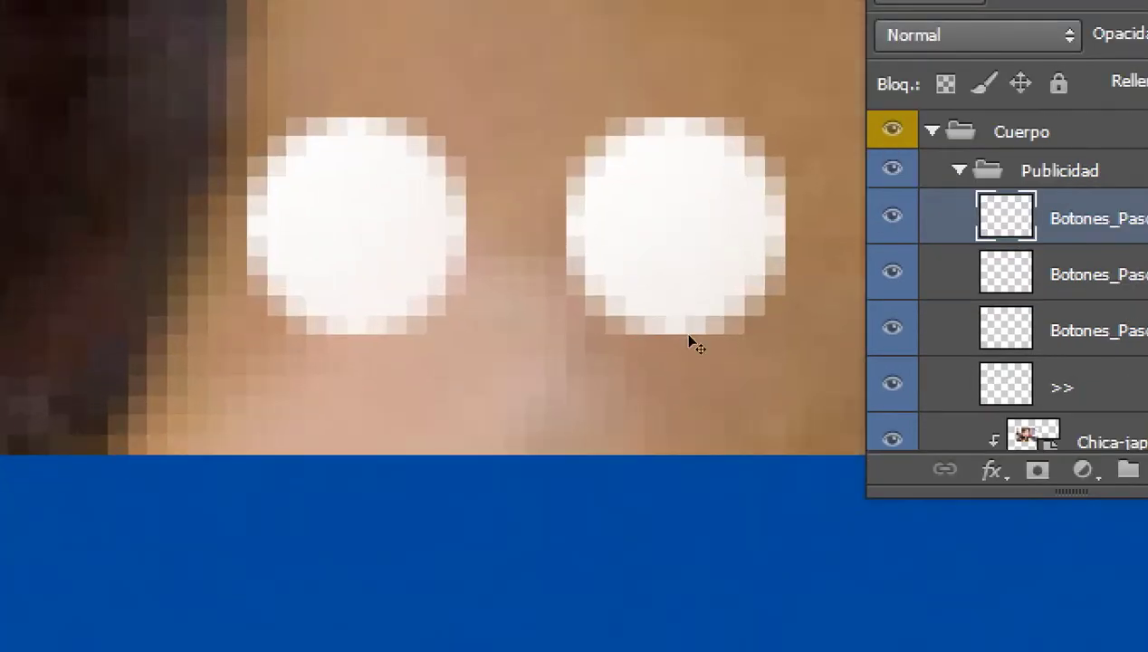
scroll(578, 437, "down", 1)
scroll(664, 434, "up", 2)
scroll(558, 393, "up", 2)
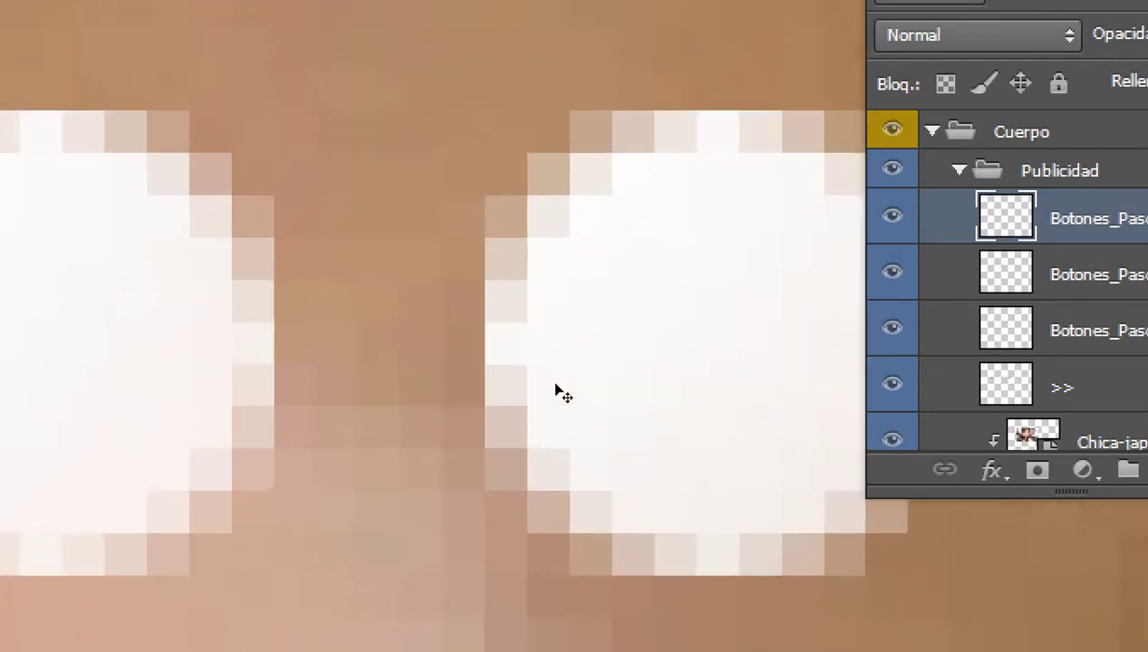
scroll(615, 408, "down", 3)
scroll(587, 369, "down", 2)
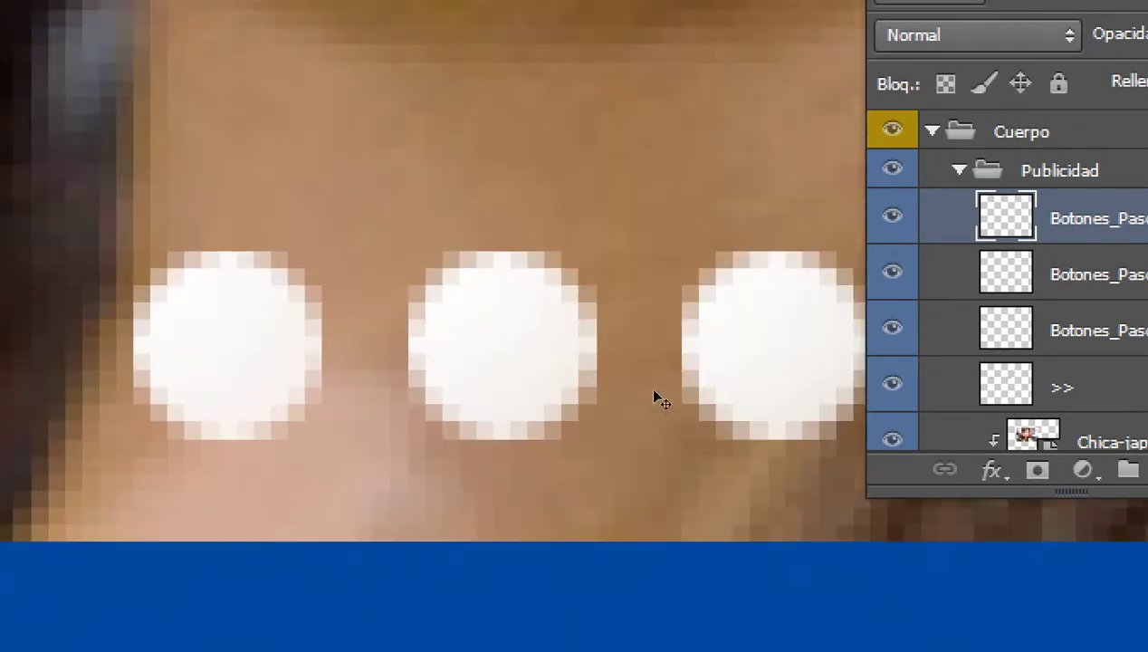
scroll(652, 397, "up", 2)
scroll(620, 365, "up", 3)
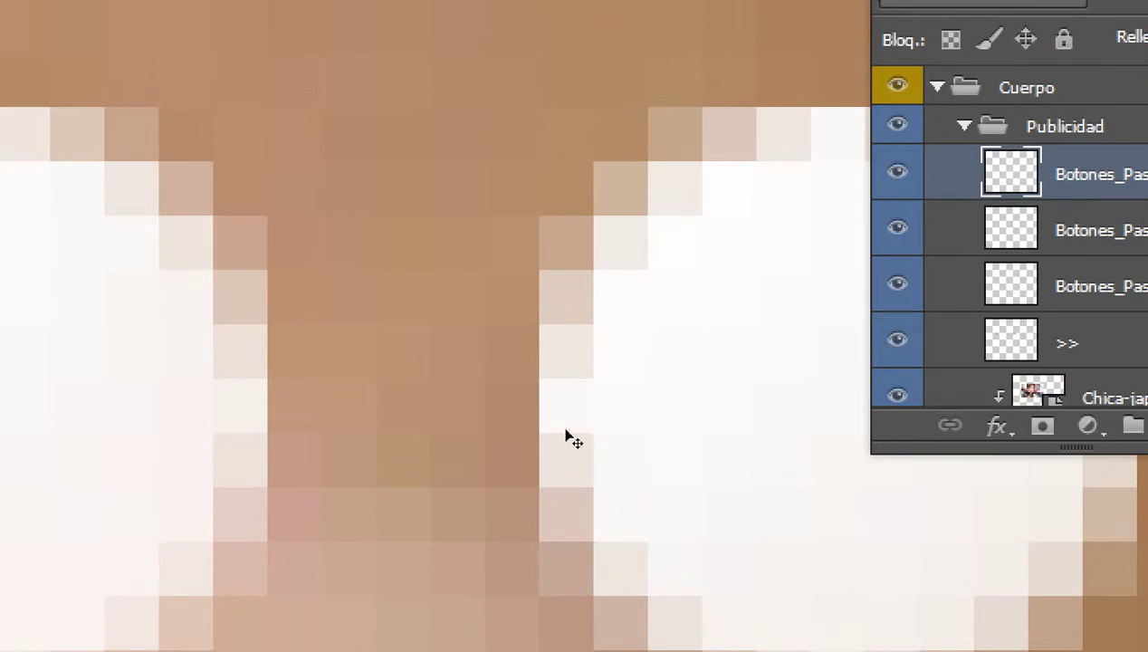
scroll(520, 358, "down", 4)
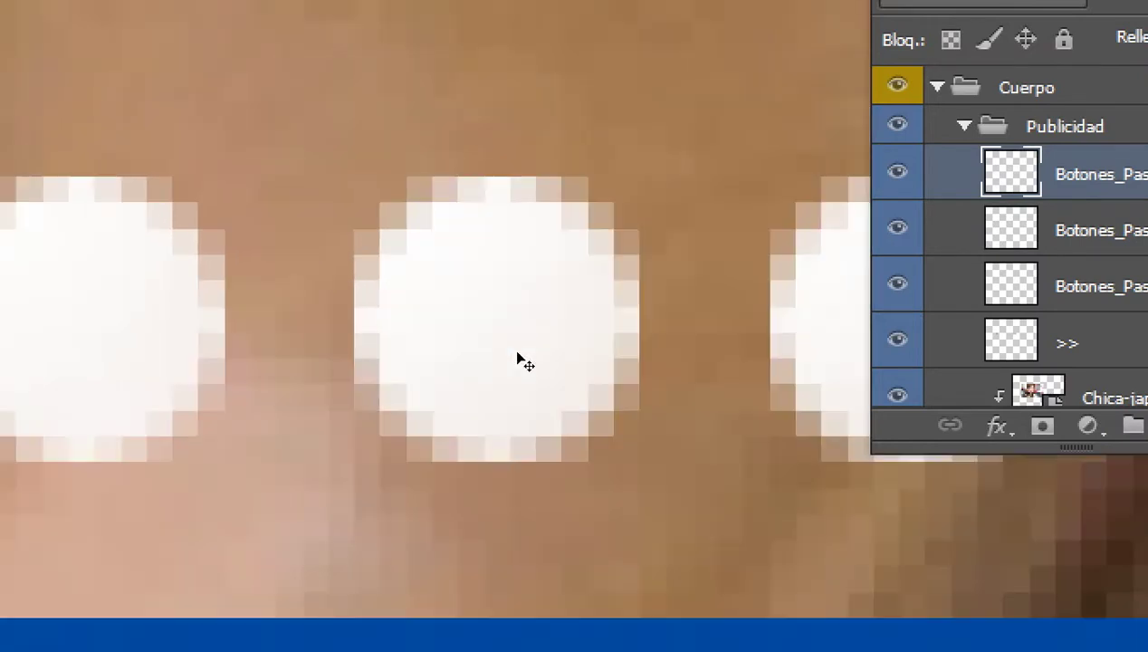
scroll(768, 419, "up", 4)
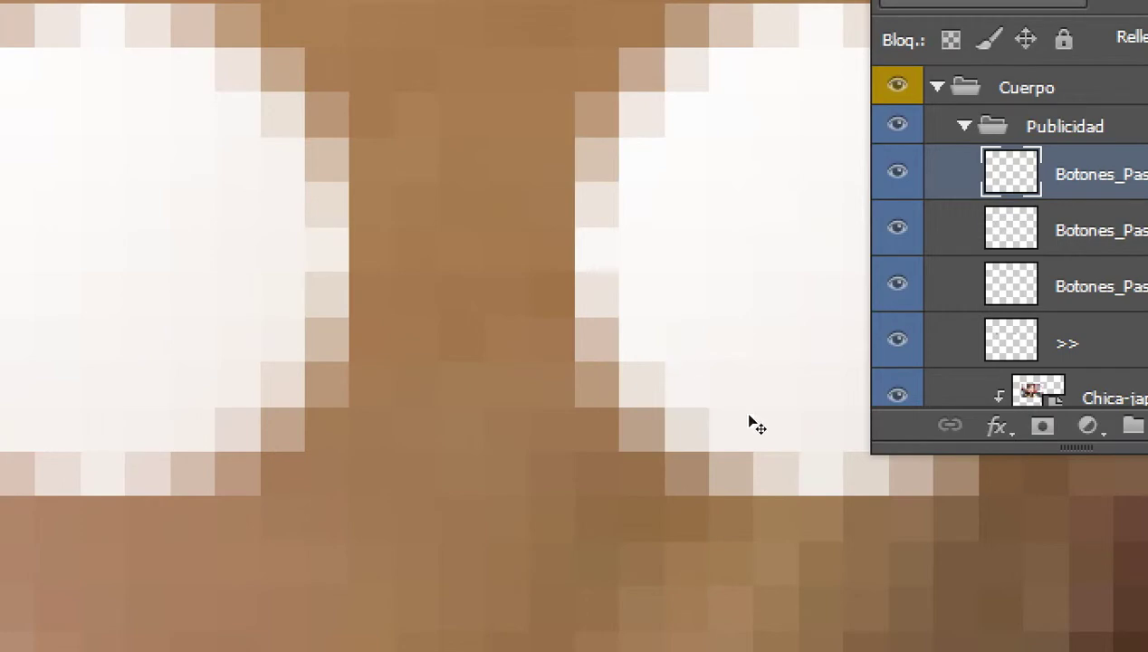
scroll(757, 426, "down", 5)
scroll(661, 456, "up", 1)
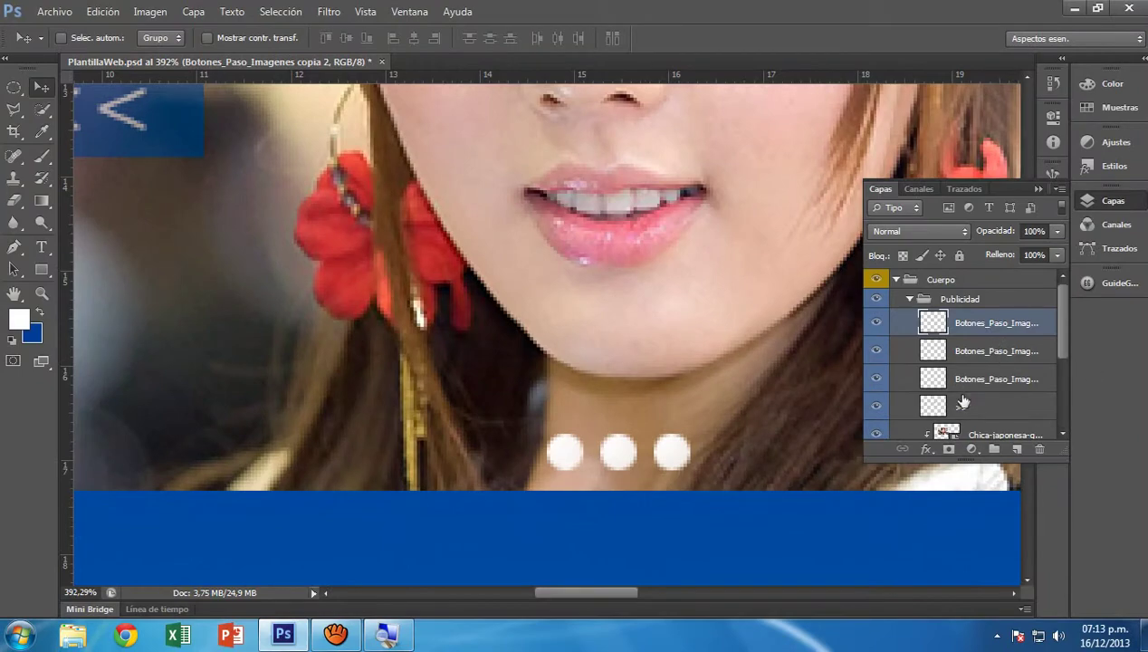
Select the three Botones_Paso_Imagenes circle layers and merge them into one layer
left_click(964, 381, "shift")
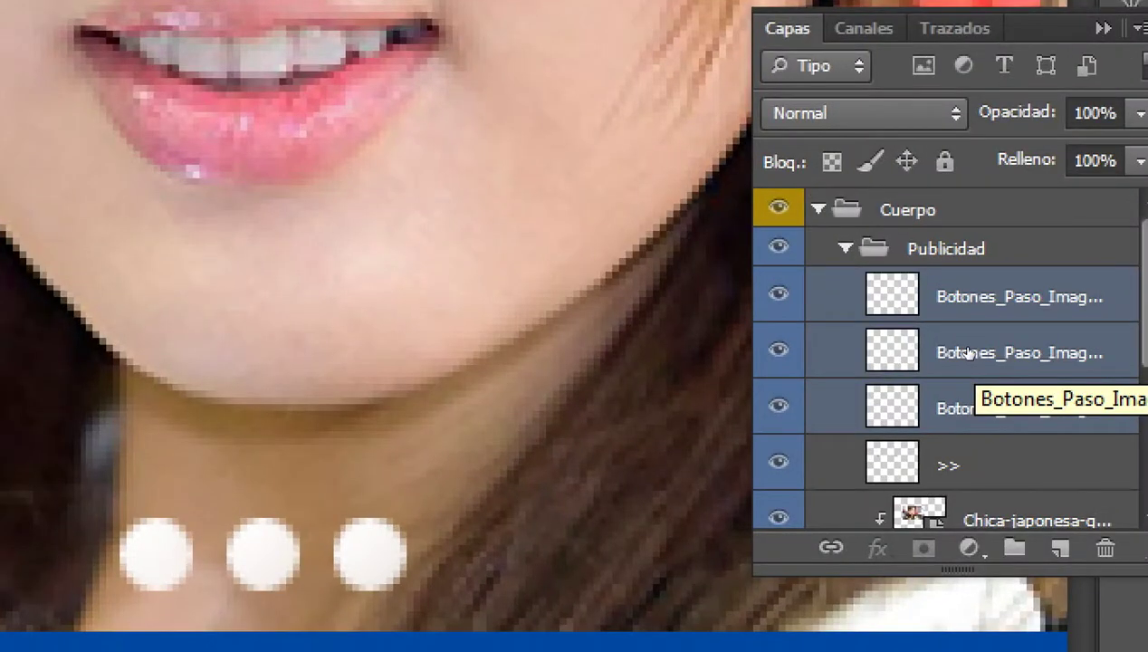
right_click(967, 353)
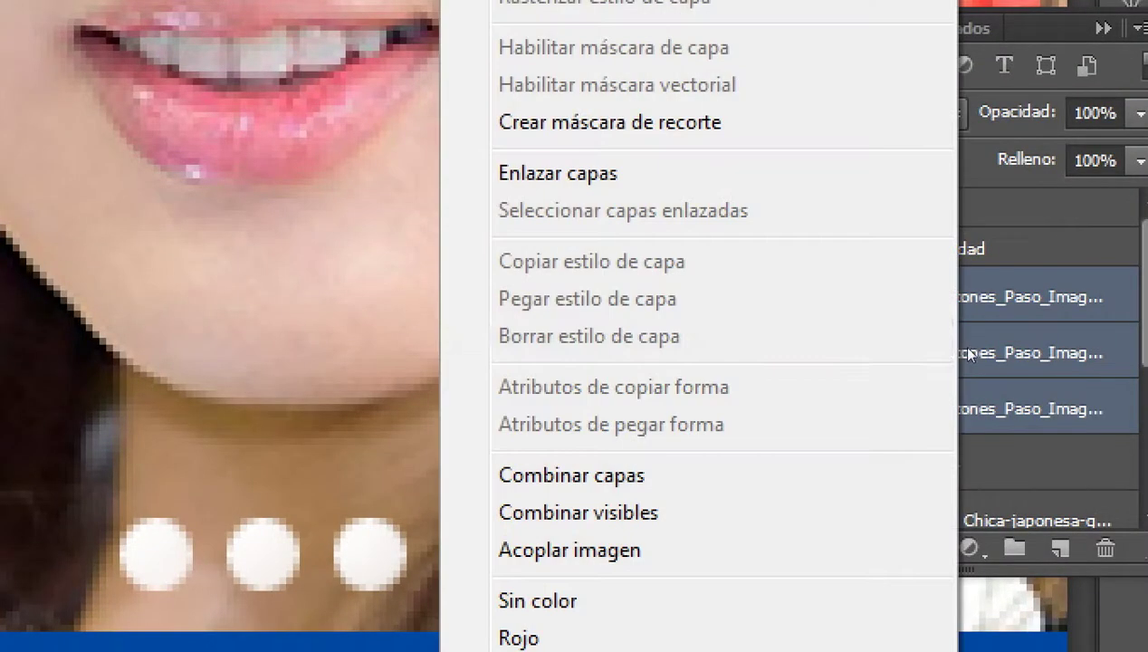
left_click(796, 474)
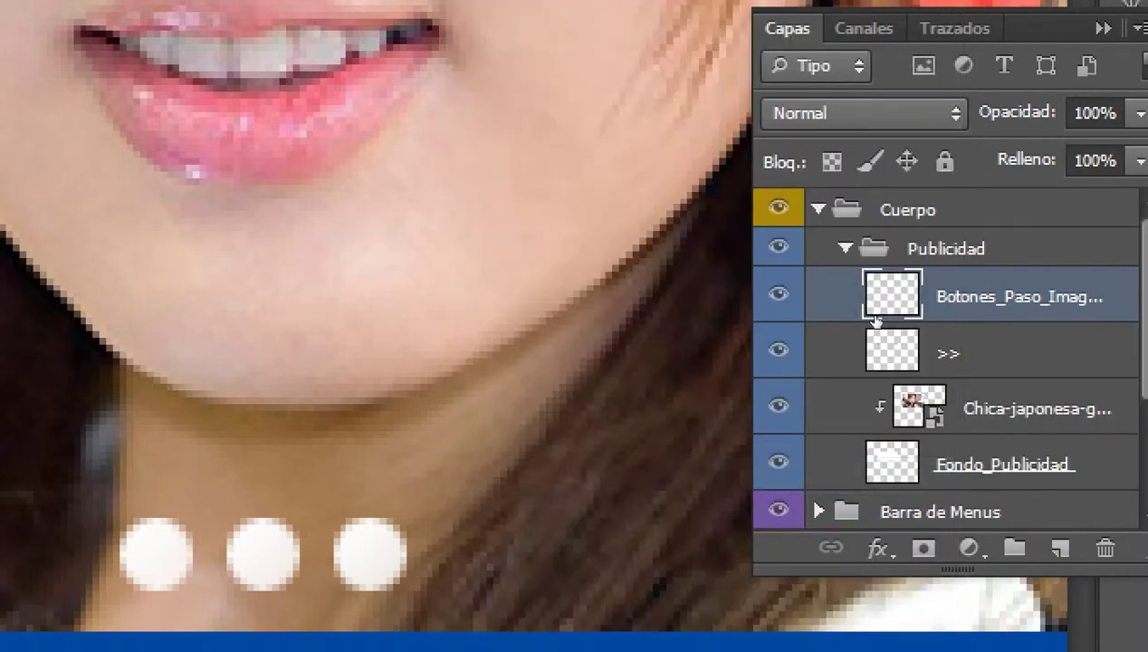
Duplicate the merged three-circle layer and move the copy right, continuing the same gap, to form an evenly spaced row of six circles
key("ctrl+minus")
key("ctrl+plus")
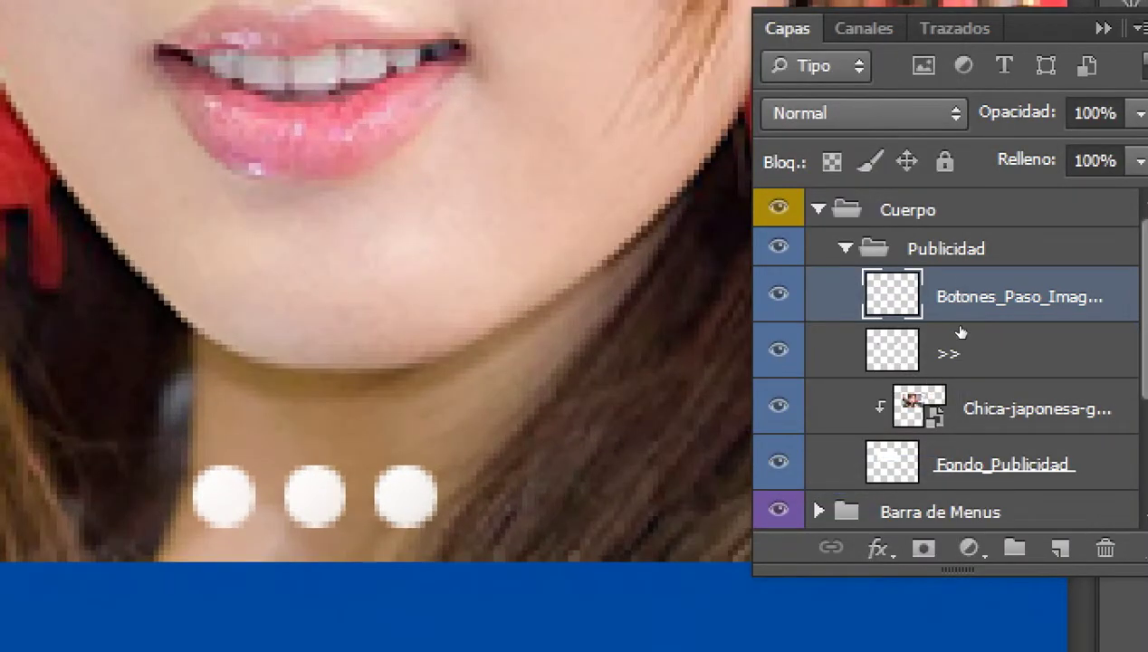
key("ctrl+j")
key("Right")
key("Right")
key("Right")
key("Right")
key("Right")
key("Right")
key("Right")
key("Right")
key("Right")
key("Right")
key("Right")
key("Right")
key("Right")
key("Right")
key("Right")
key("Right")
key("Right")
key("Right")
key("Right")
key("Right")
key("Right")
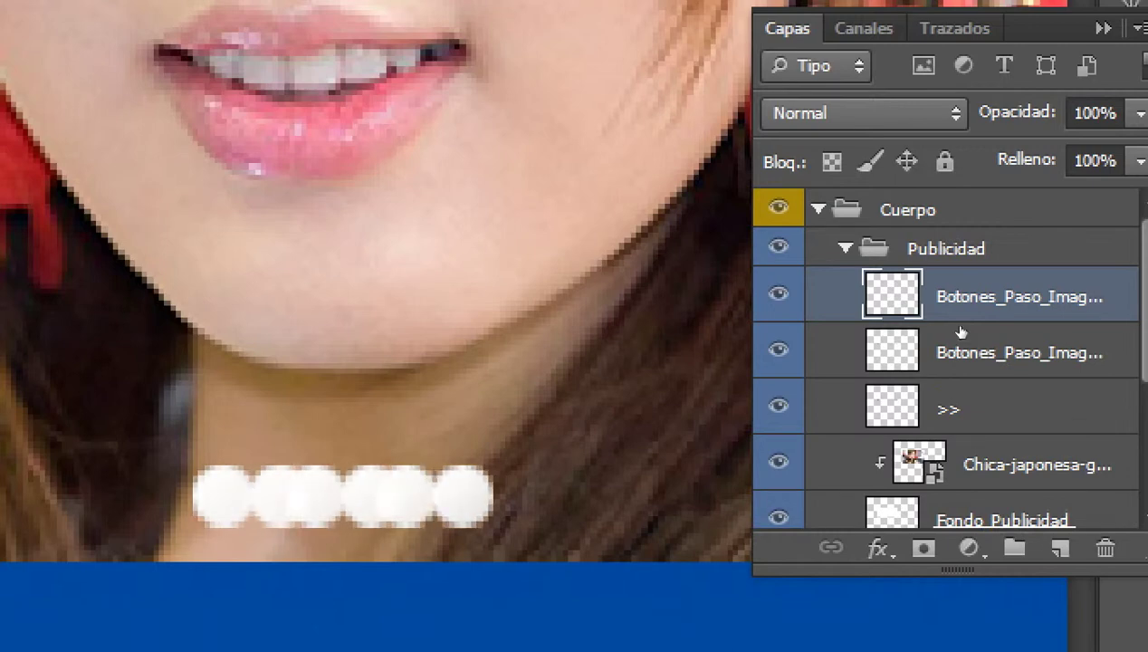
key("Right")
key("Right")
key("Right")
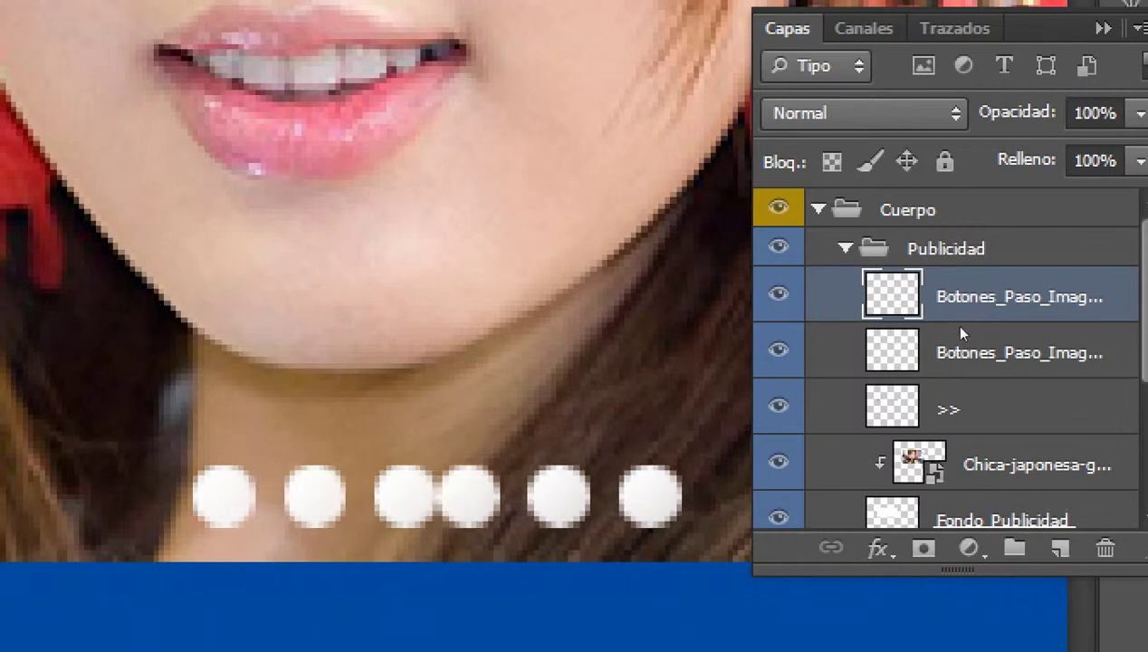
key("Right")
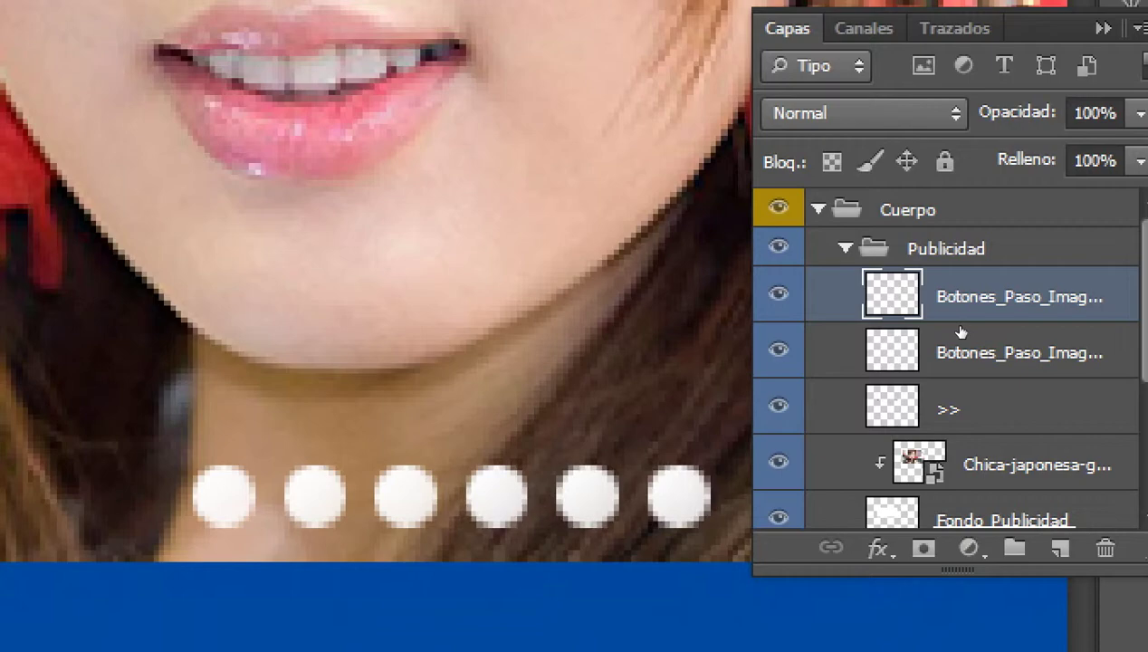
Erase the last two circles of the row from the copied circle layer with the Eraser
key("ctrl+minus")
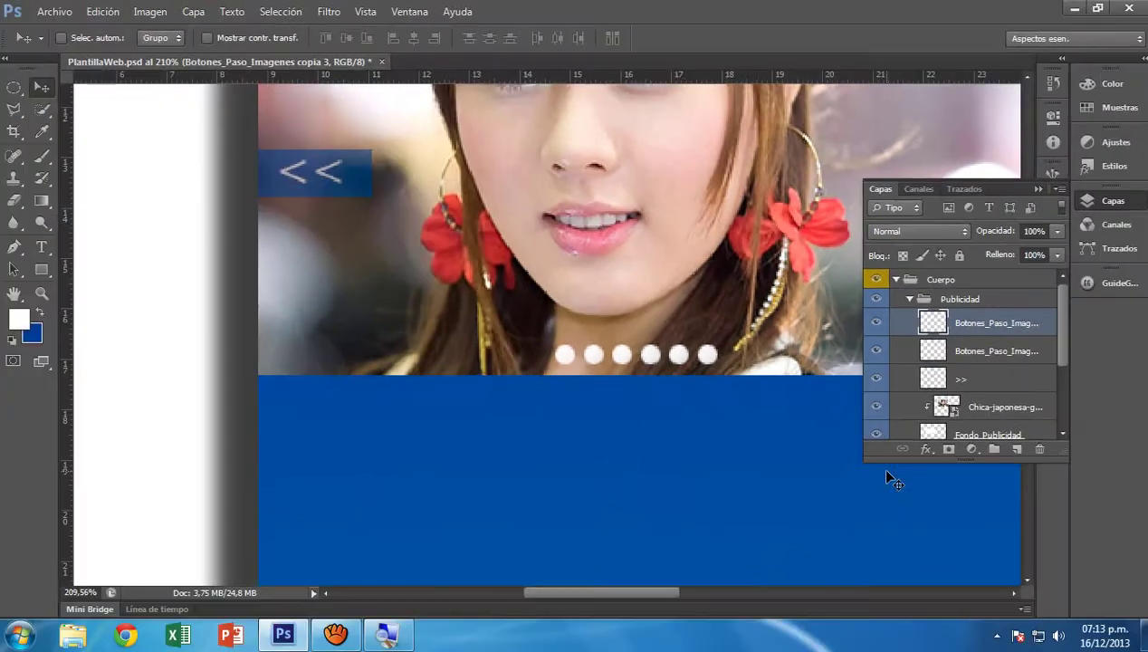
scroll(740, 398, "up", 5)
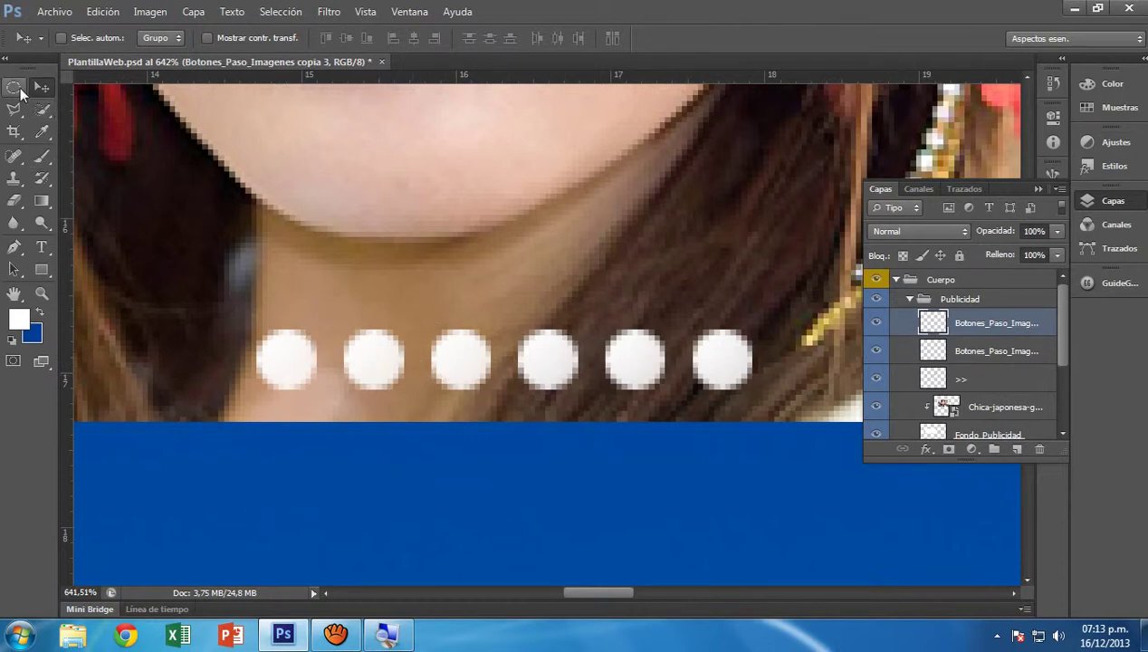
left_click(14, 201)
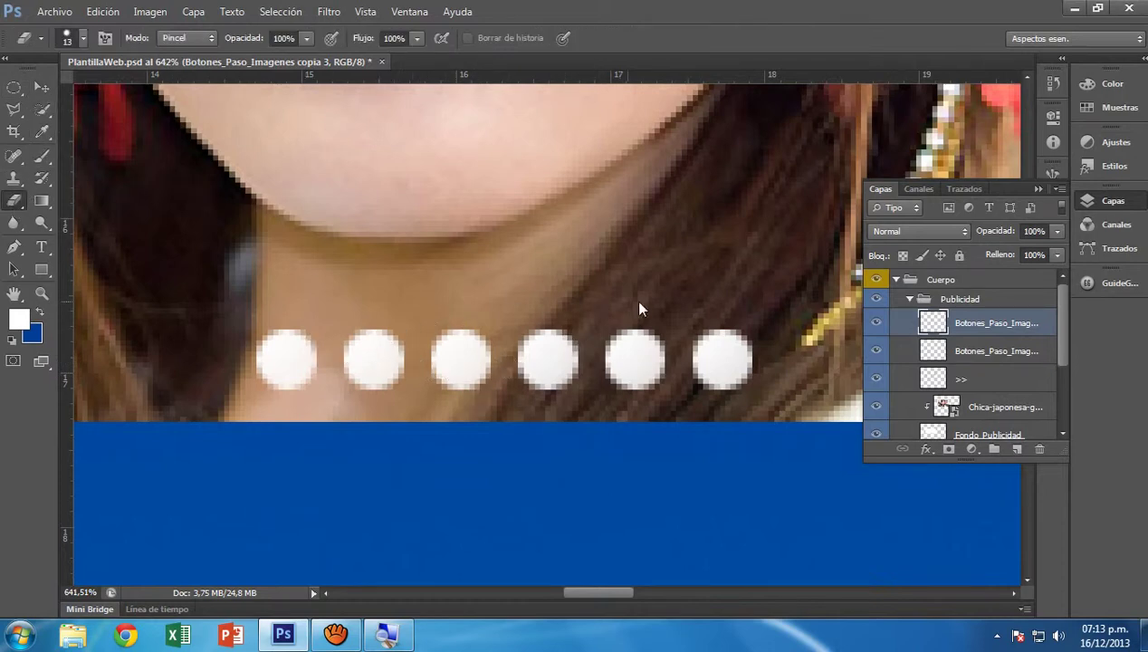
mouse_move(794, 326)
left_mouse_down()
mouse_move(746, 320)
mouse_move(739, 359)
mouse_move(717, 375)
mouse_move(722, 328)
mouse_move(677, 305)
mouse_move(649, 324)
mouse_move(626, 352)
left_mouse_up()
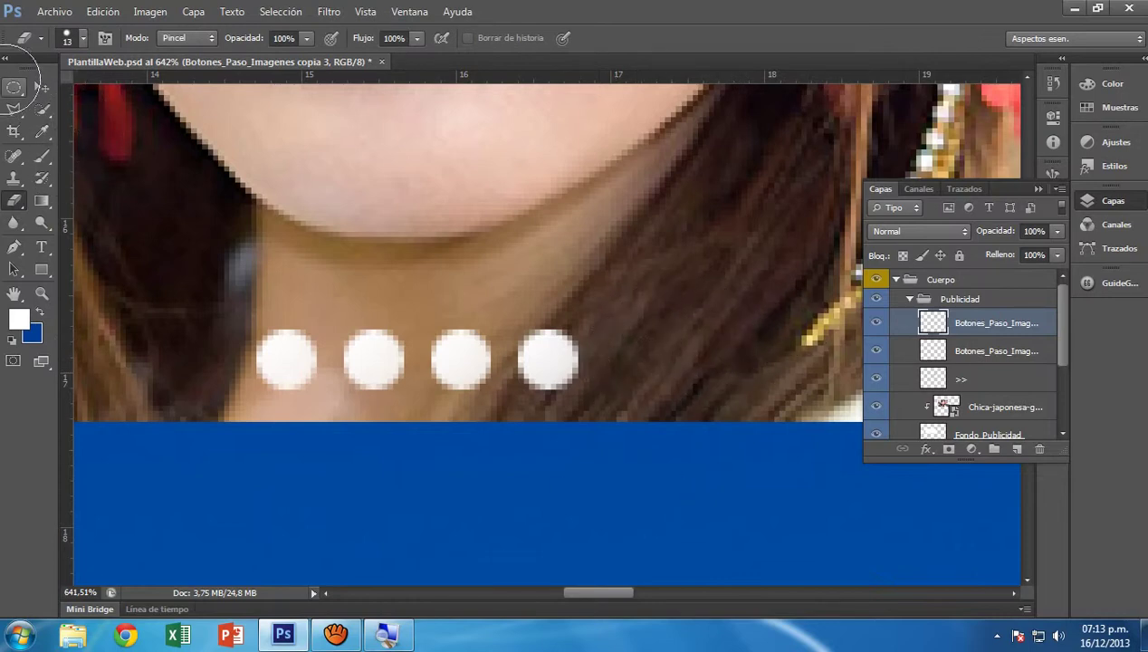
Lock the transparent pixels of the copied circle layer and paint its remaining circle, the fourth in the row, medium gray with the Brush
left_click(38, 87)
left_click(877, 322)
left_click(876, 322)
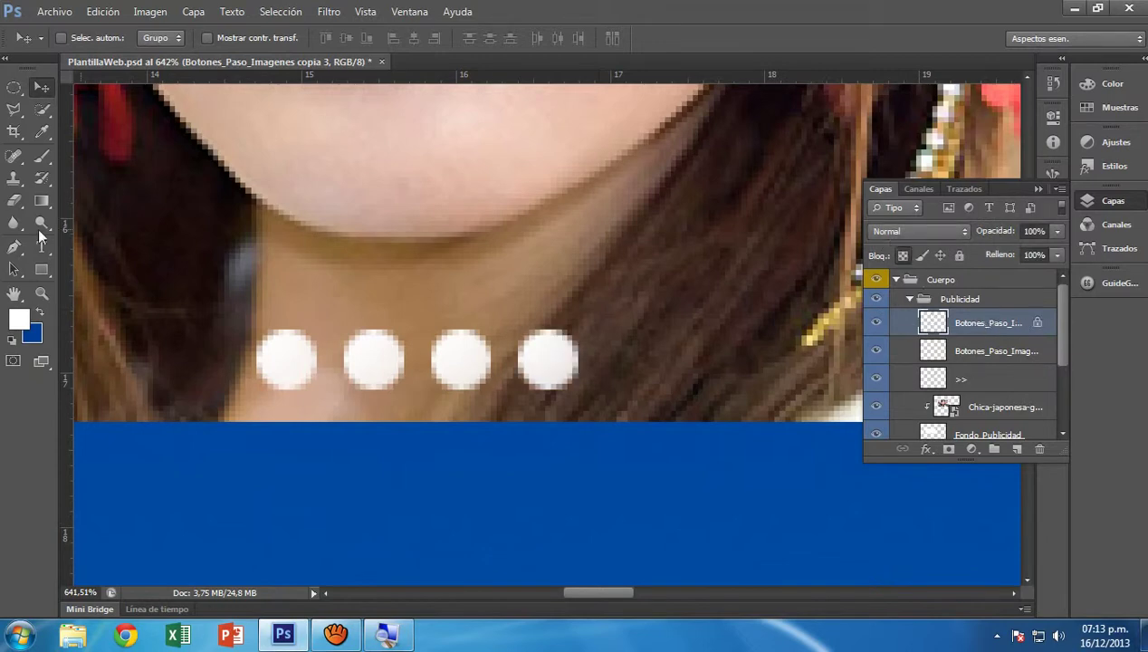
left_click(42, 156)
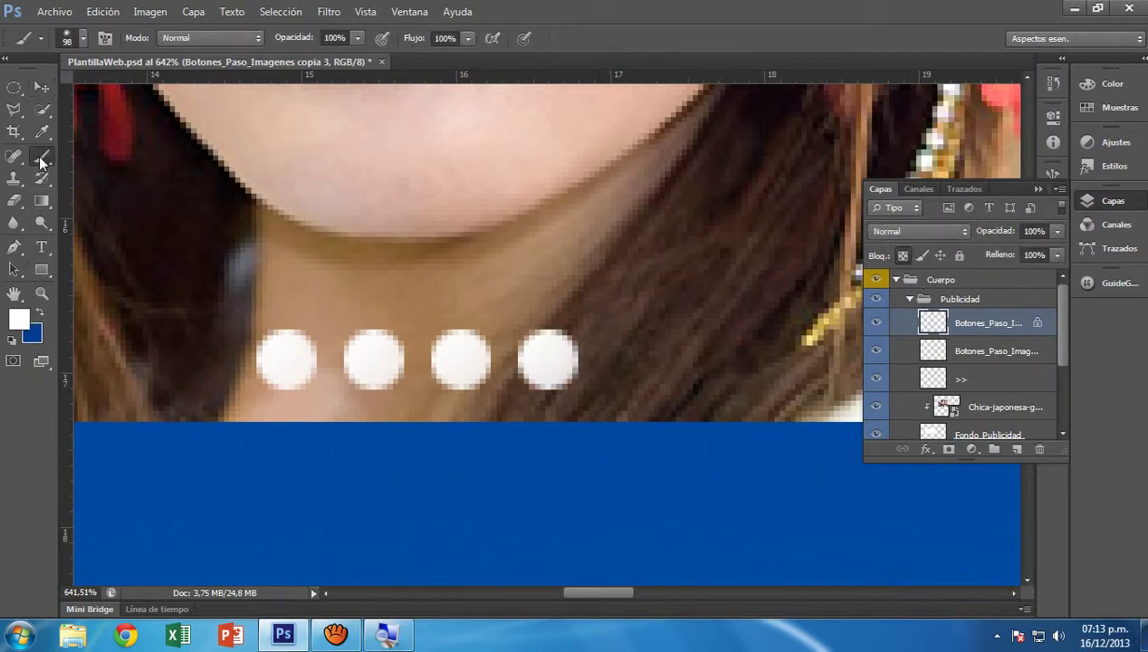
left_click(20, 318)
left_click_drag(402, 276, 345, 266)
left_click(705, 143)
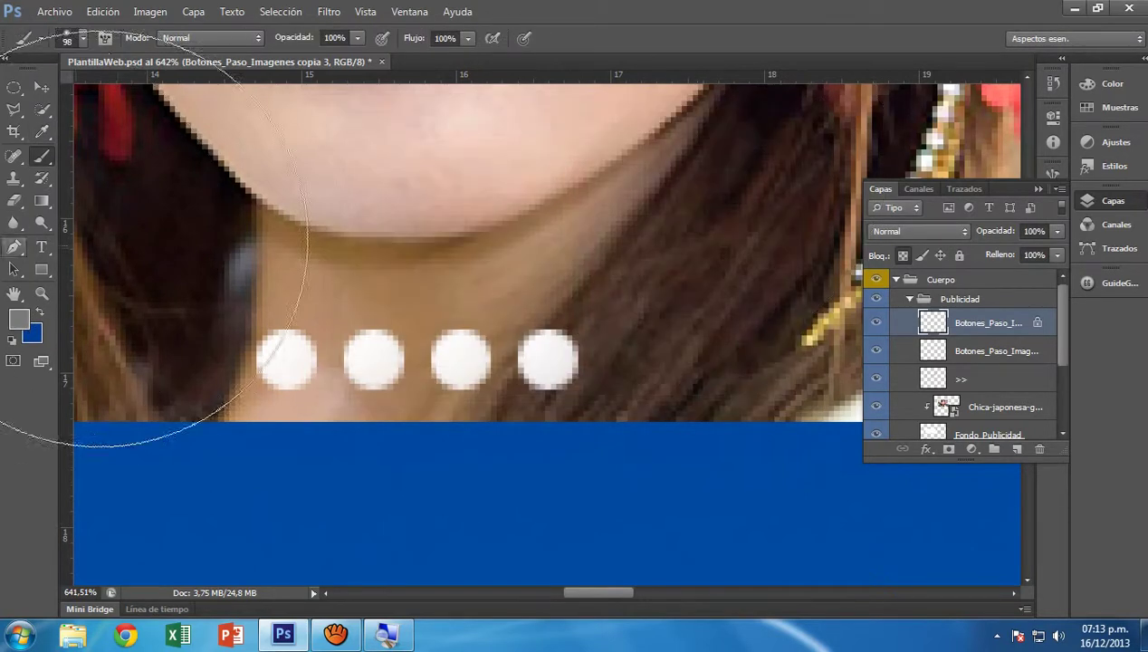
left_click(688, 360)
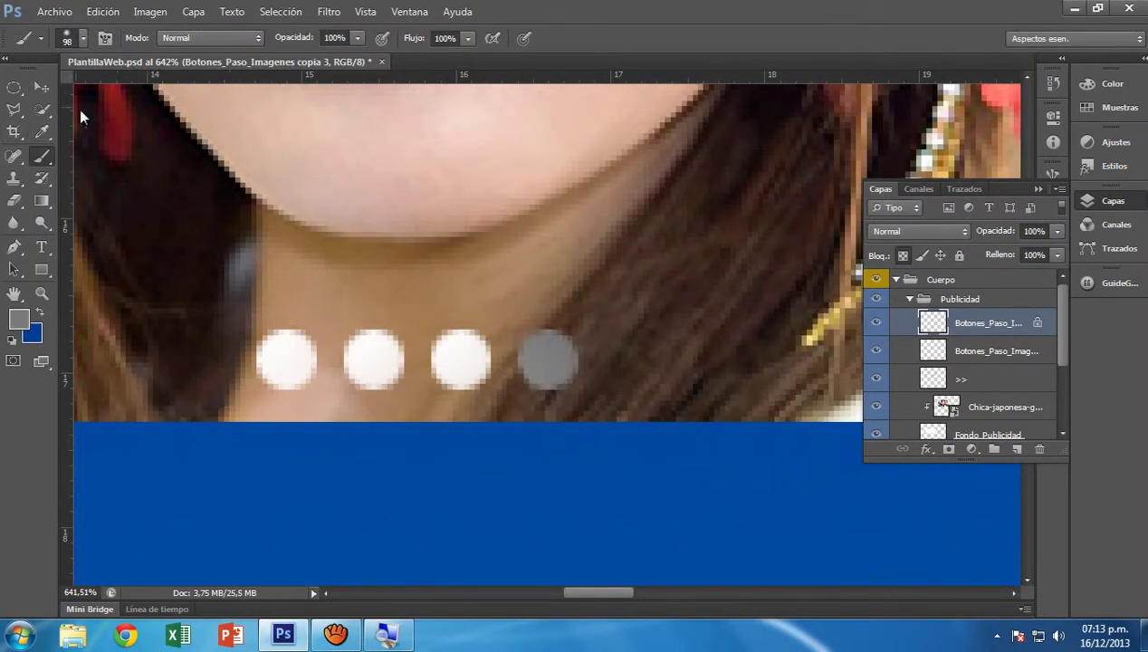
Unlock the transparent pixels of the gray circle's layer and merge it with the three-white-circle layer below
left_click(42, 86)
scroll(418, 321, "down", 5)
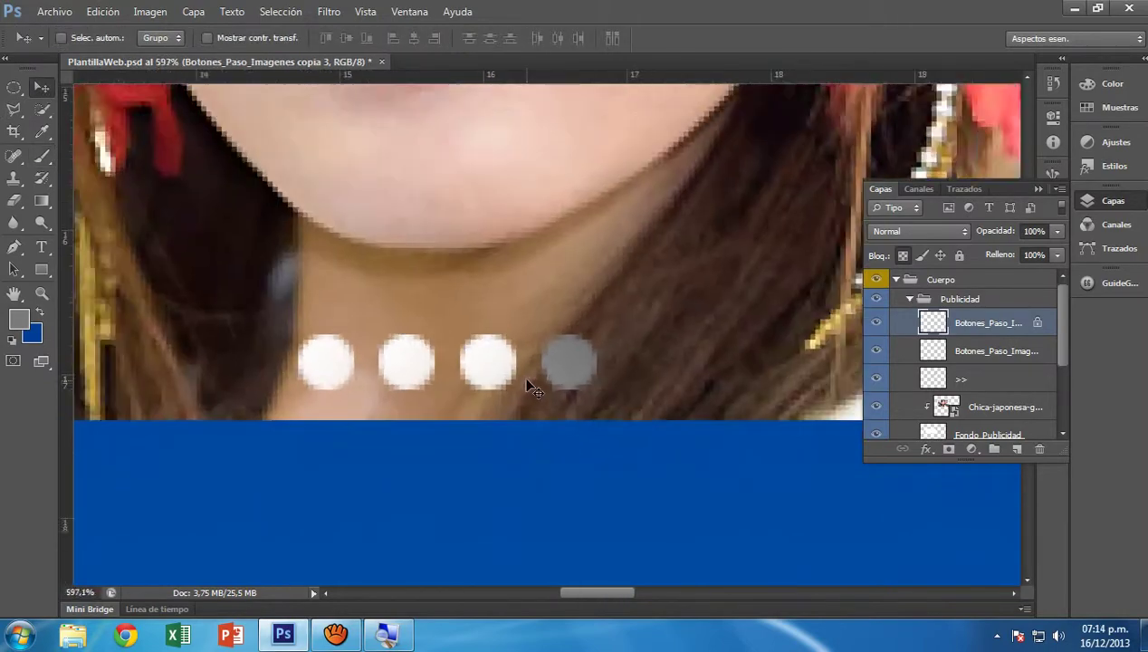
scroll(501, 432, "down", 3)
scroll(501, 432, "up", 2)
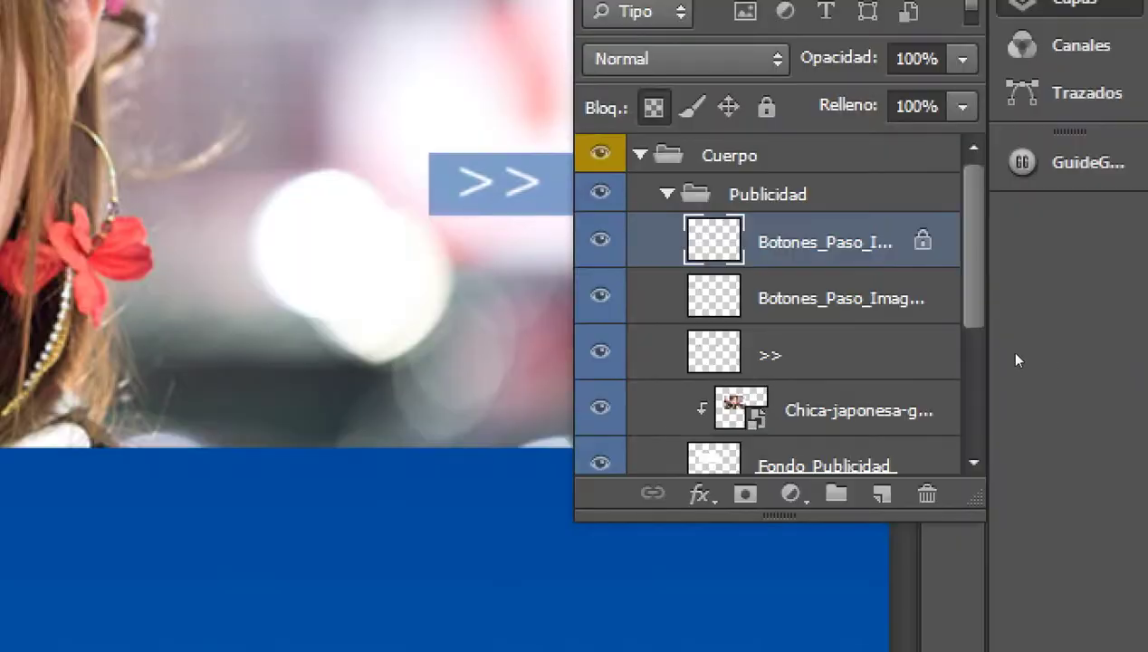
key("shift+alt+bracketleft")
left_click(955, 306, "ctrl")
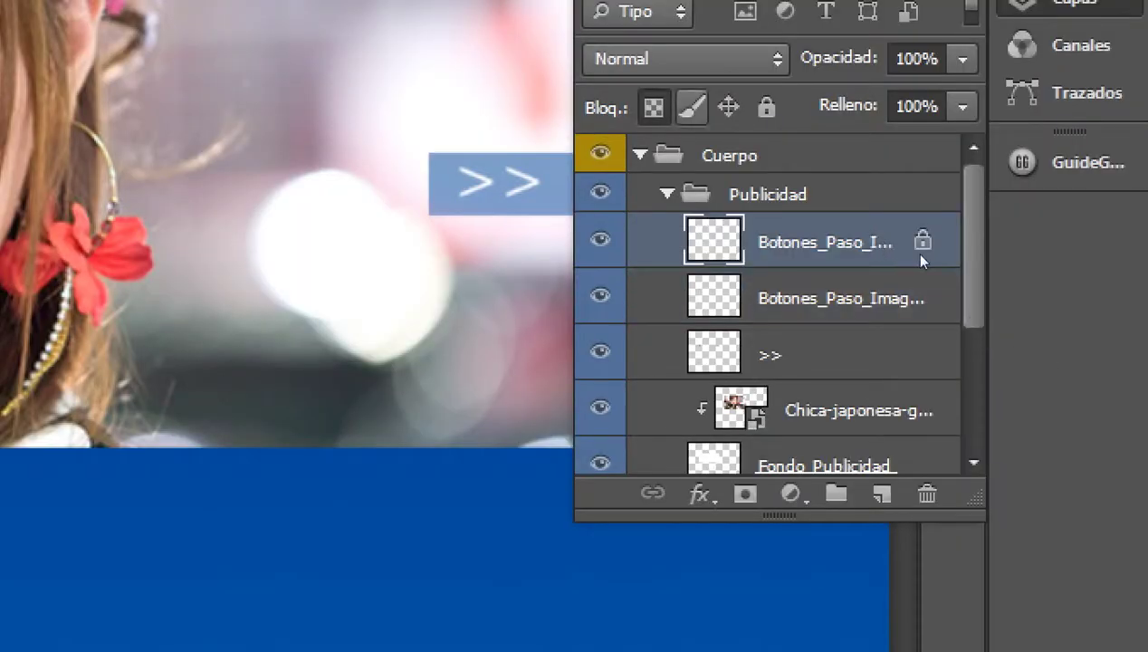
key("slash")
key("shift+alt+bracketleft")
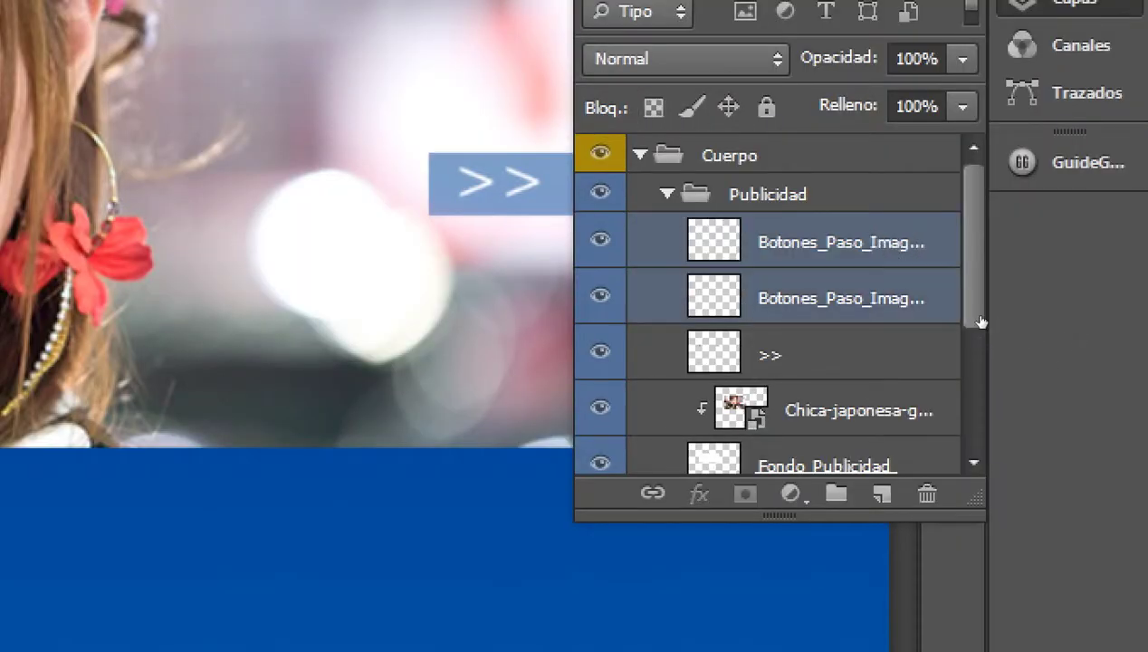
right_click(776, 420)
left_click(769, 419)
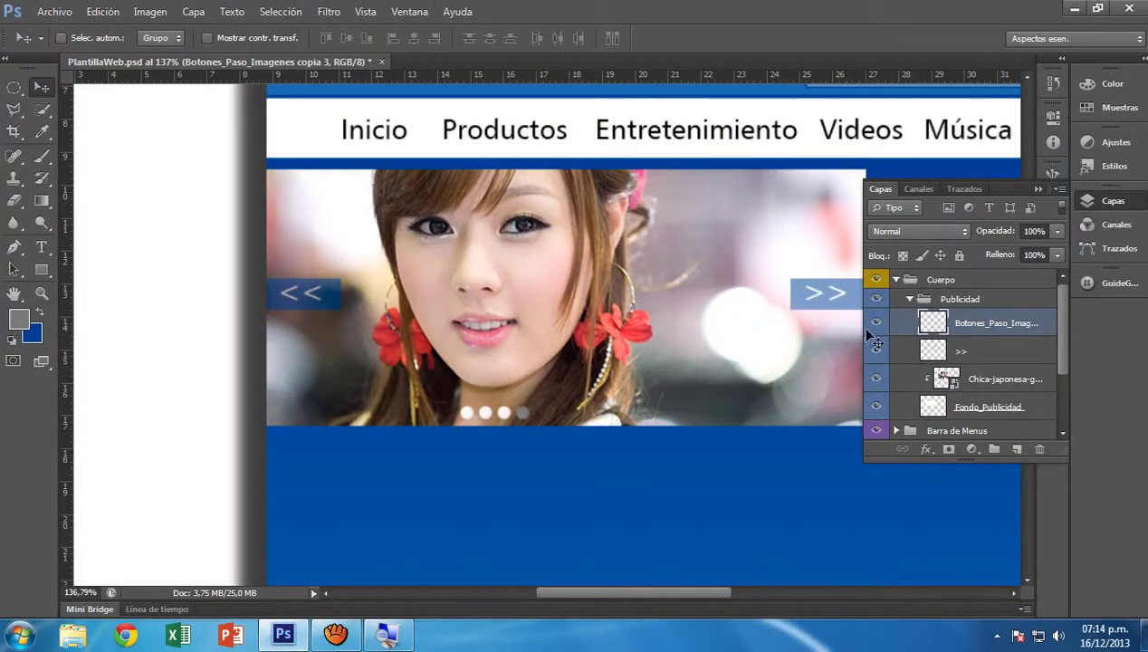
Align the merged Botones_Paso_Imagenes layer with the Fondo_Publicidad layer by their horizontal centers
left_click(599, 256)
left_click(875, 326)
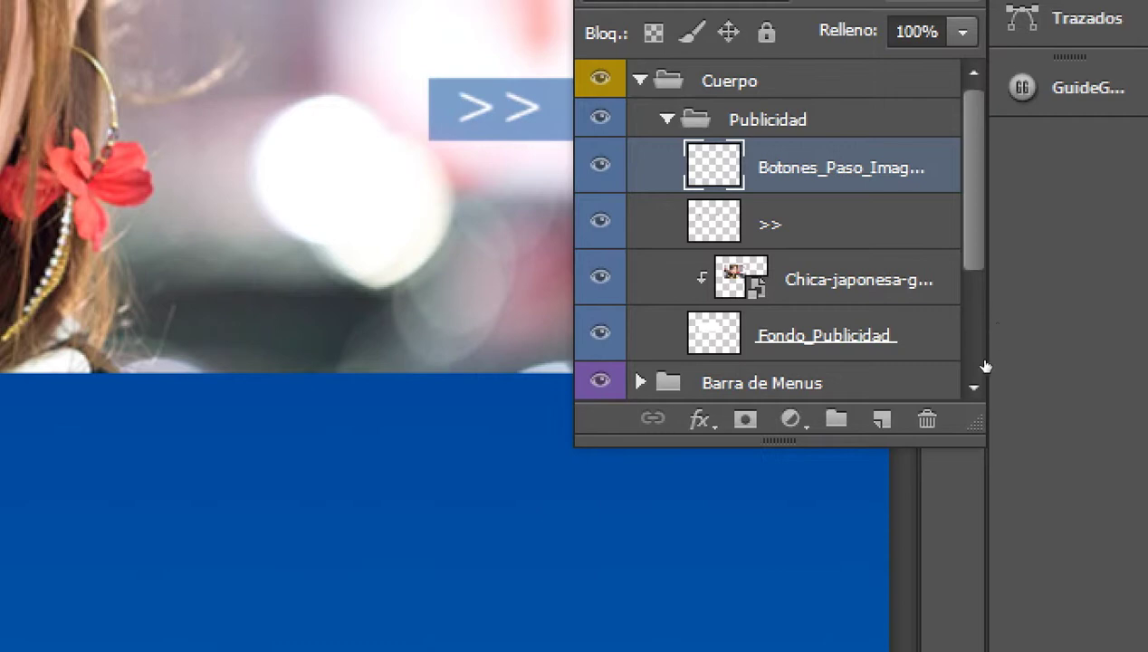
left_click(814, 333, "ctrl")
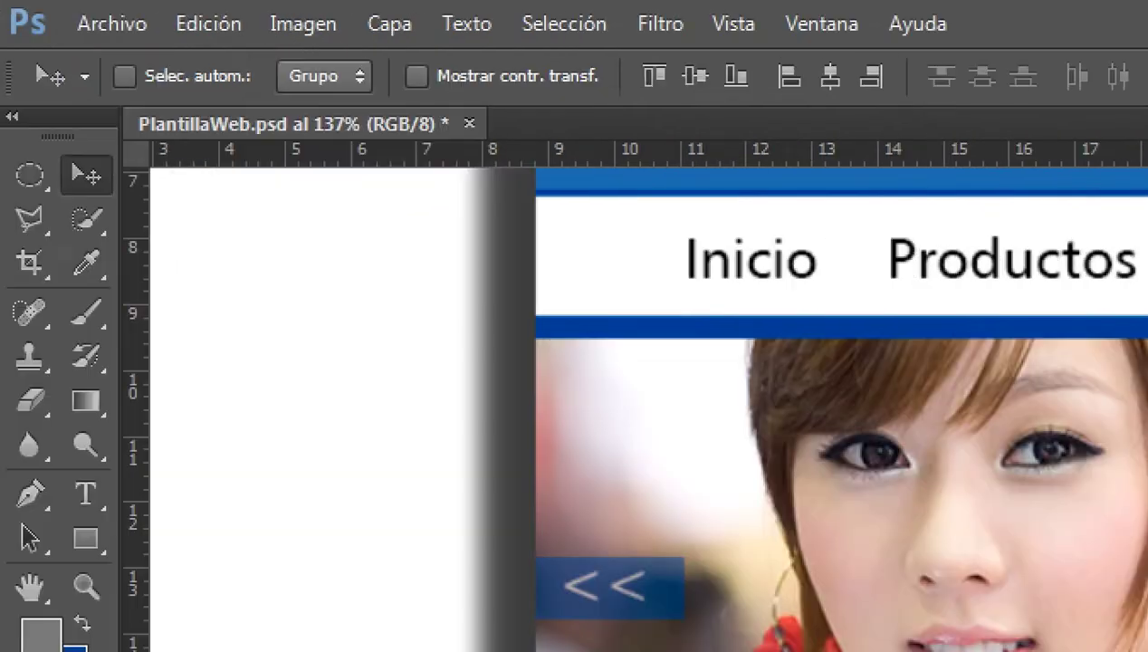
left_click(389, 24)
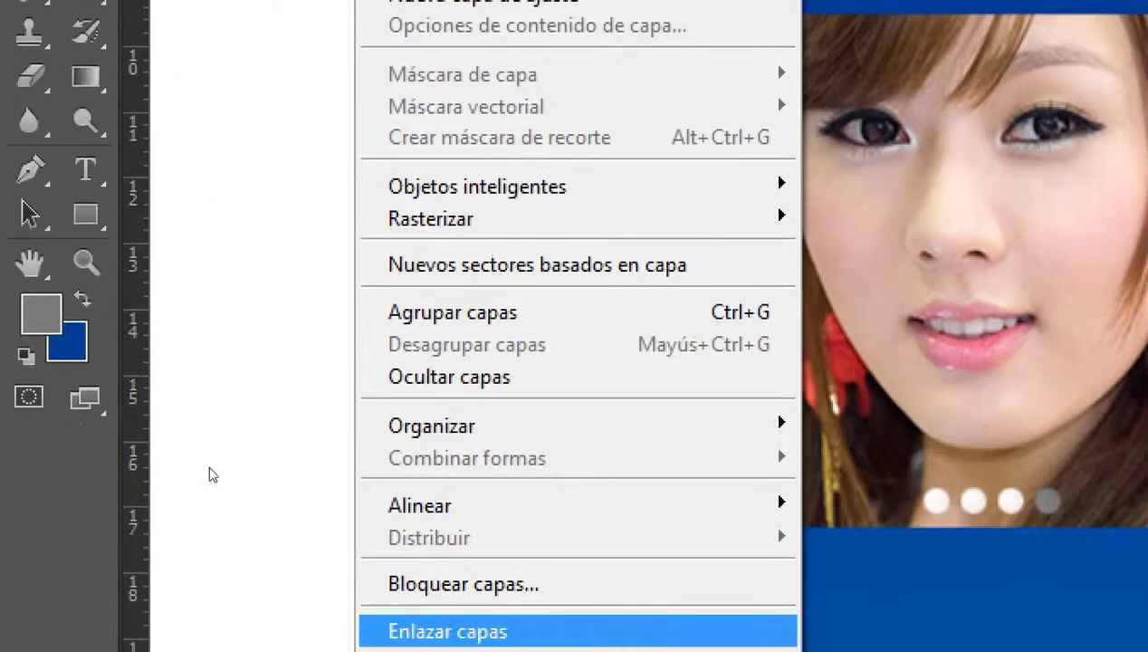
mouse_move(418, 505)
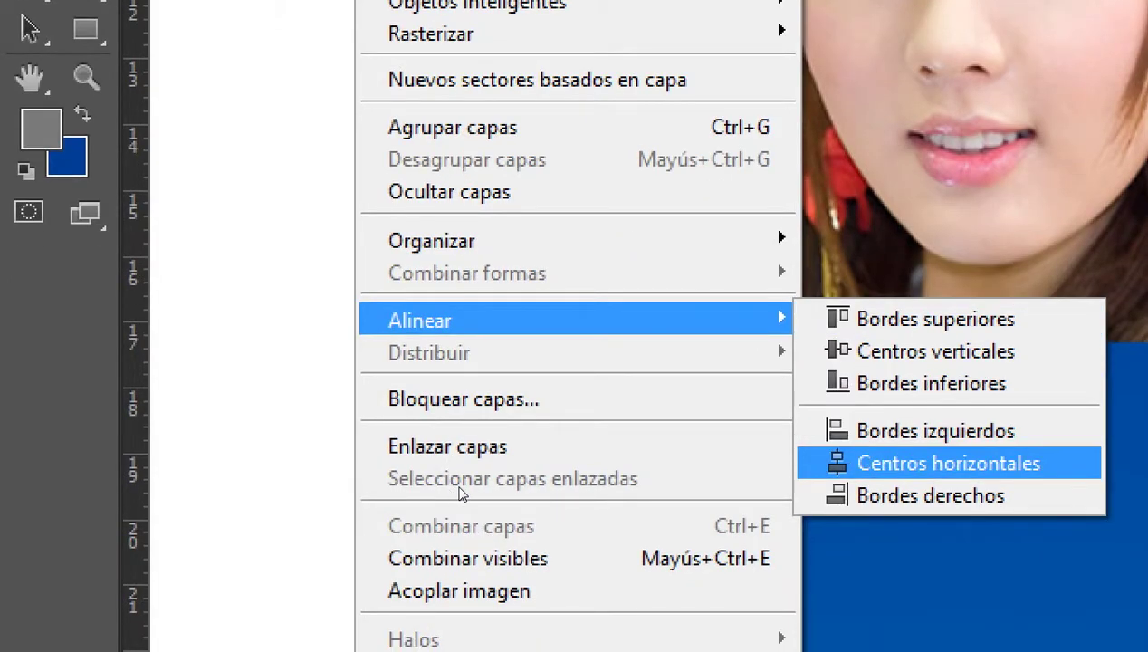
key("Return")
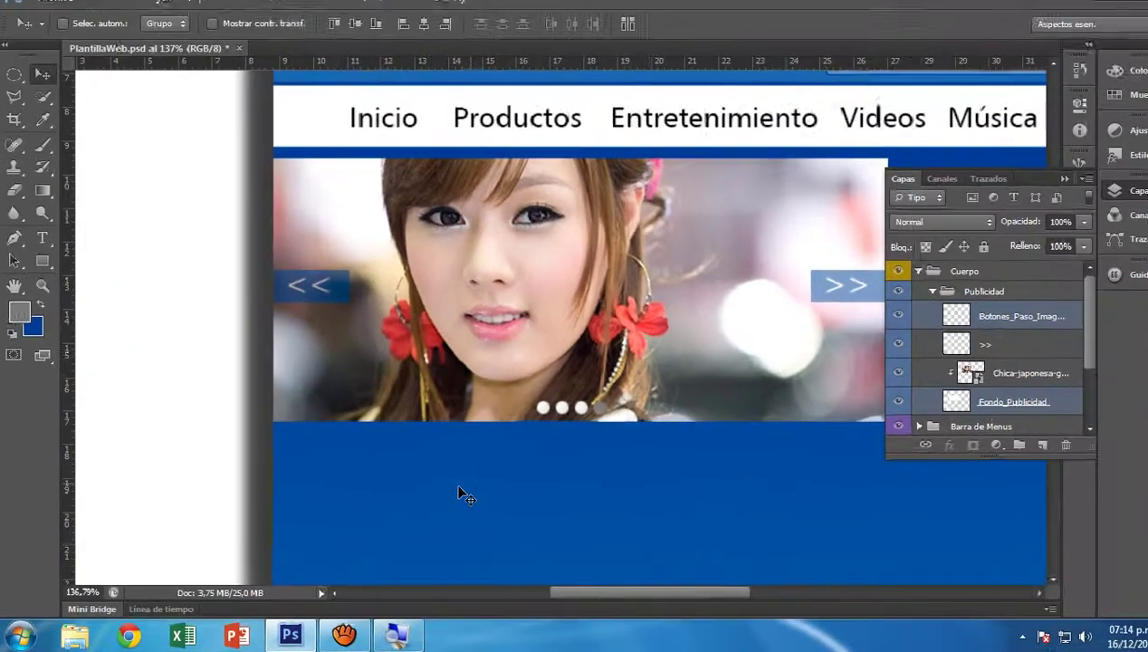
Check the centered circle buttons on the advertising photo and collapse the Publicidad layer group
scroll(518, 396, "up", 4)
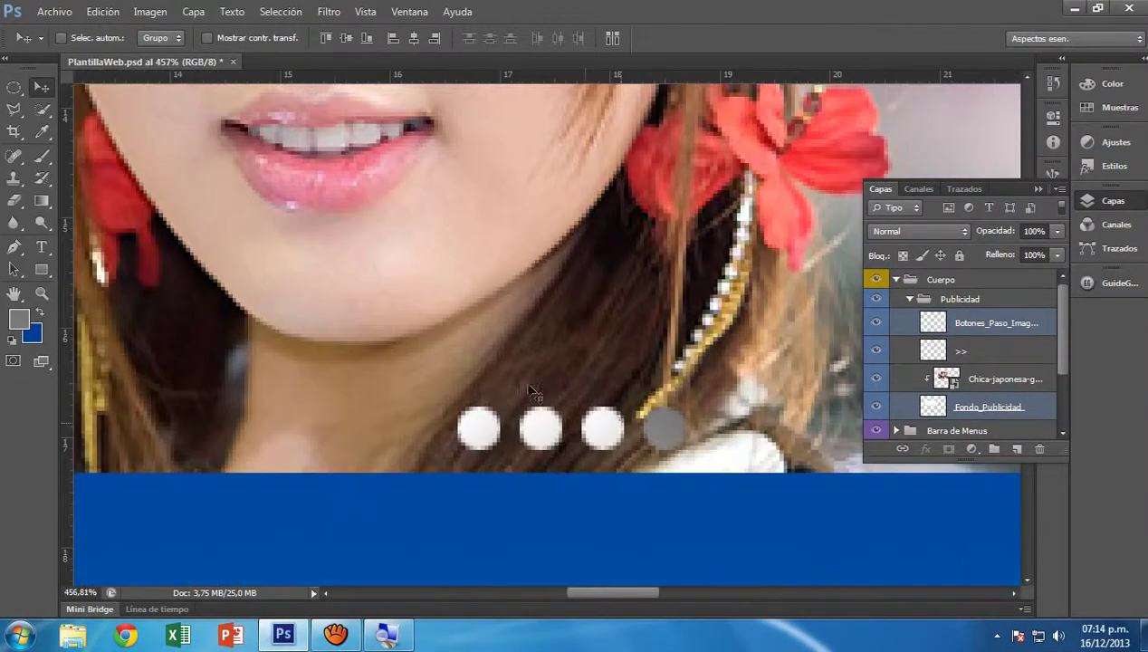
scroll(556, 533, "down", 6)
scroll(555, 503, "up", 3)
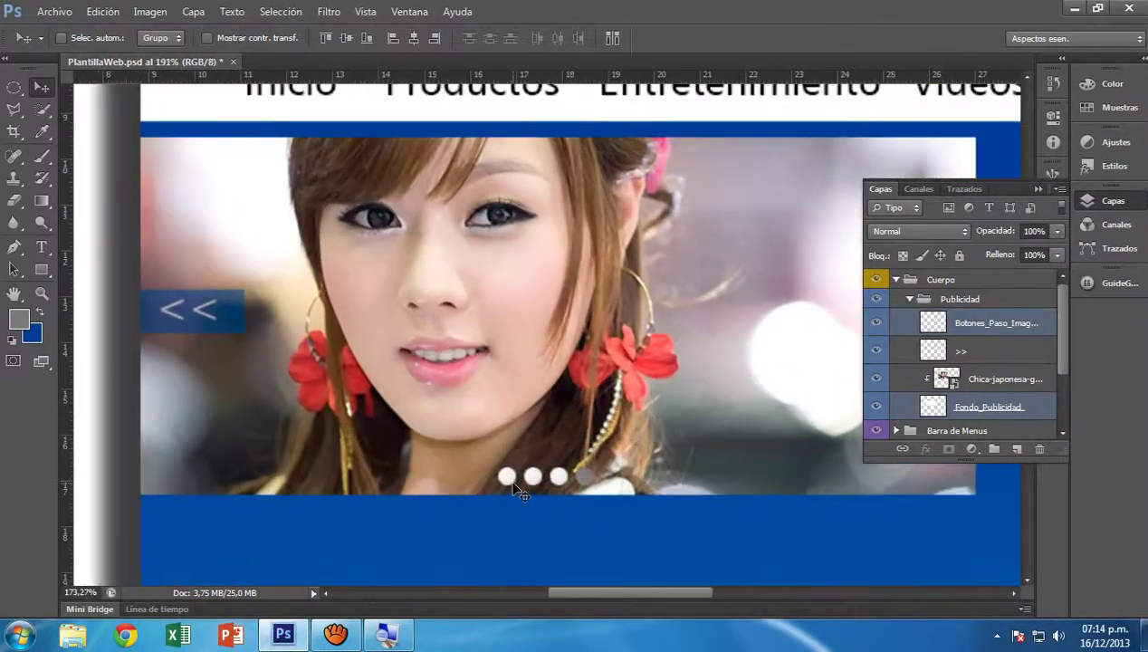
scroll(501, 375, "down", 4)
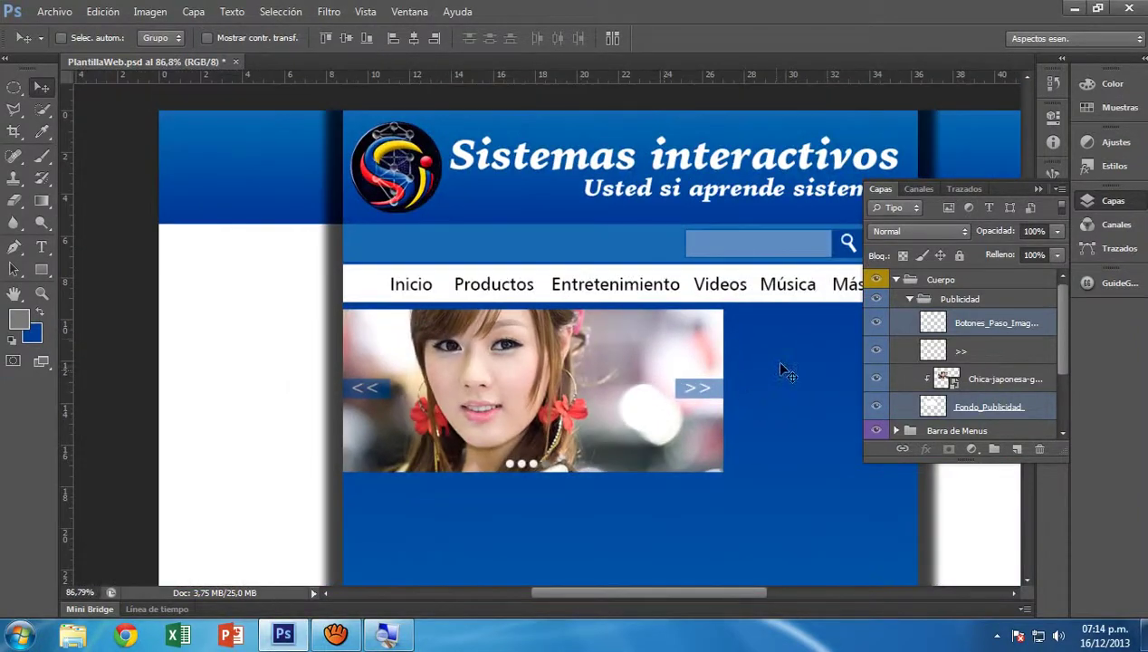
left_click(909, 299)
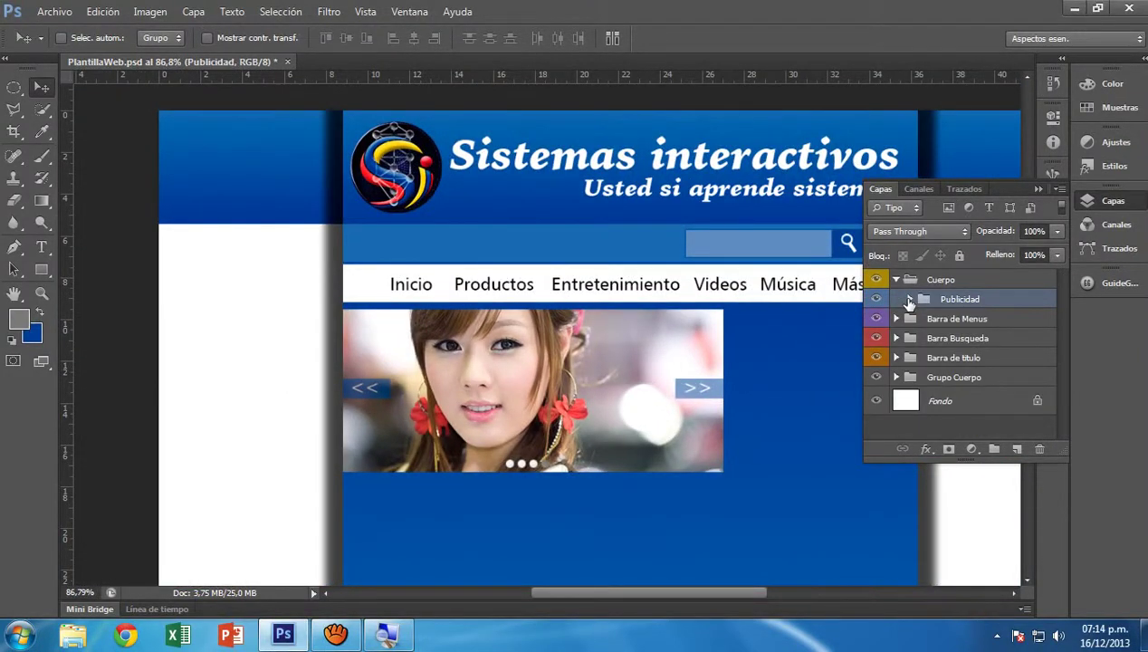